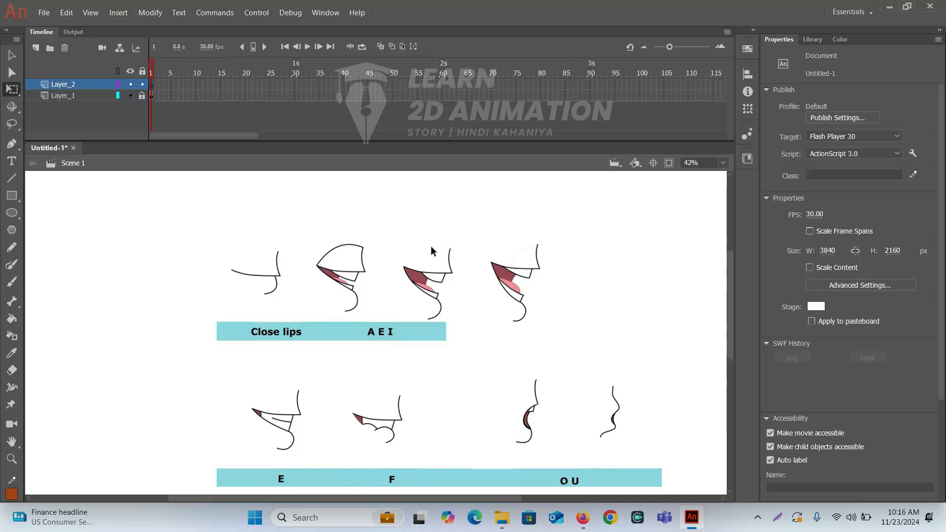
- Switch to Firefox and check the notification options of the Learn 2D Animation YouTube channel, and return to Animate
drag(522, 353, 517, 230)
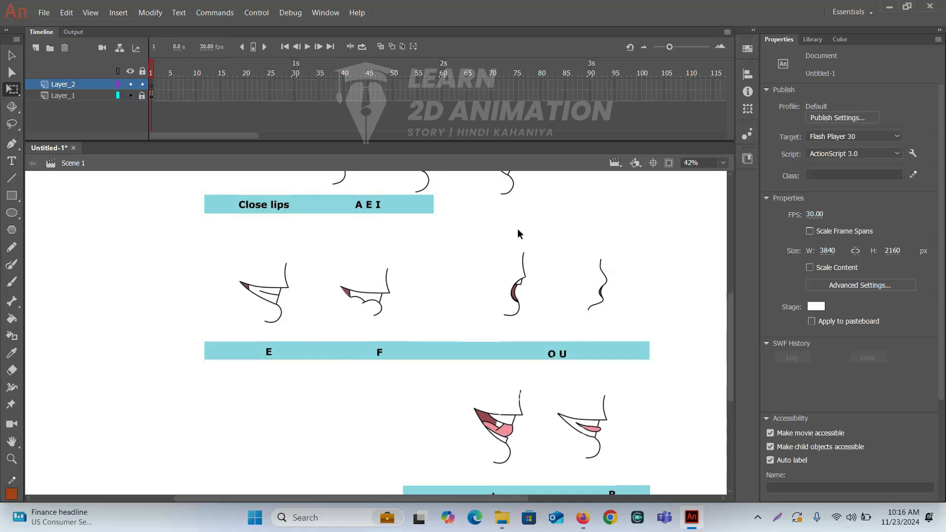
click(583, 518)
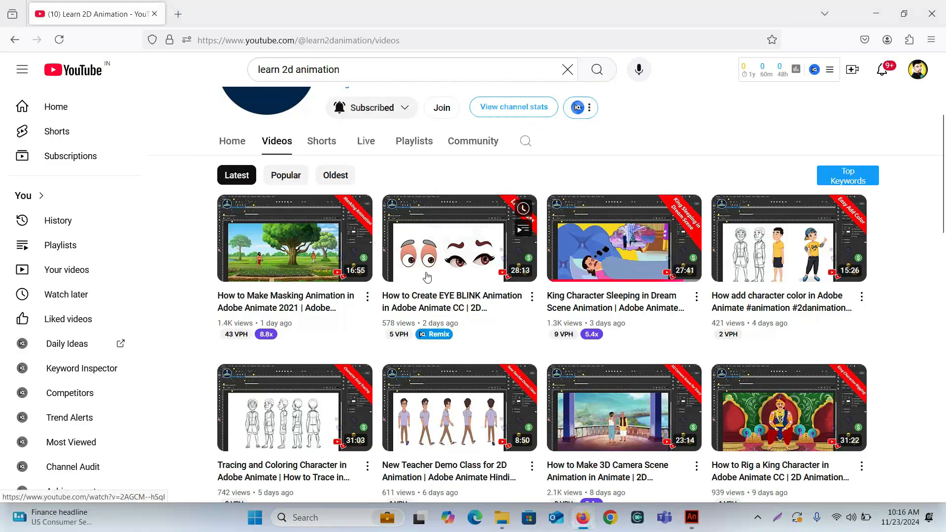
scroll(427, 277, up, 4)
click(402, 302)
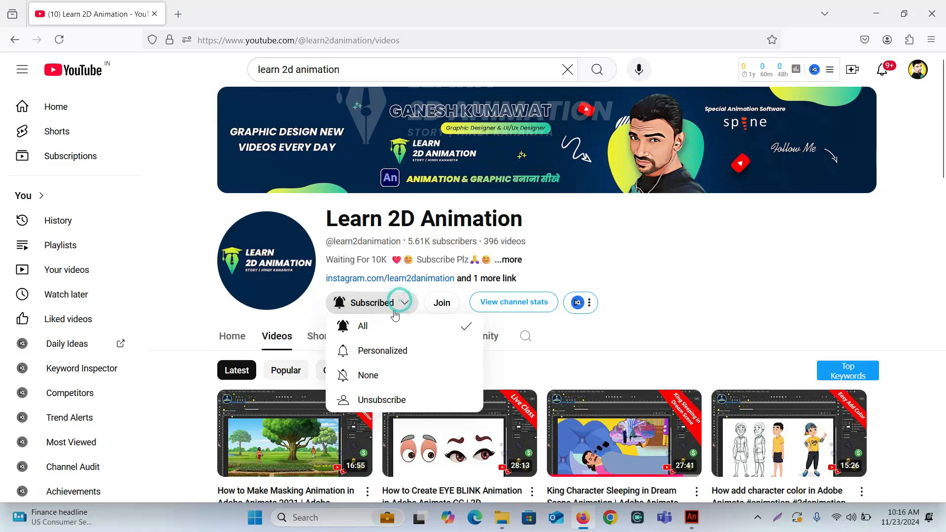
click(685, 271)
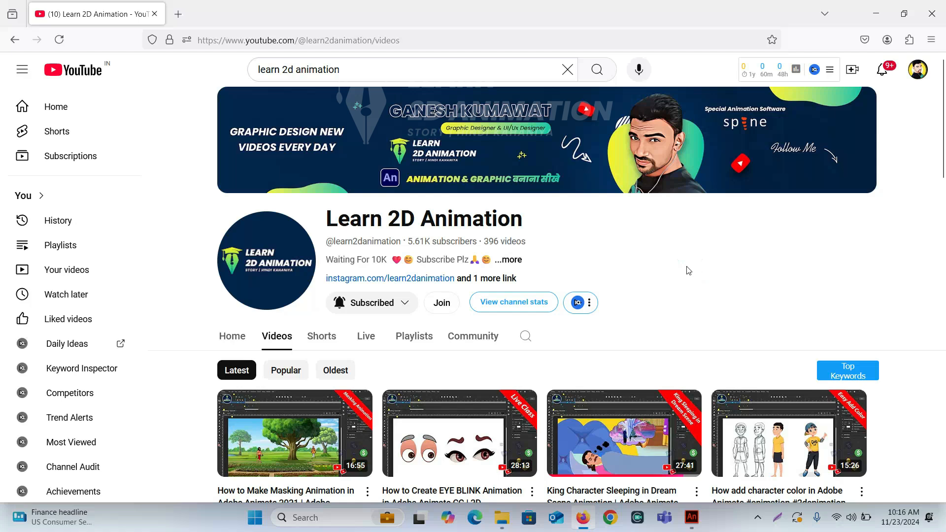
key(alt+Tab)
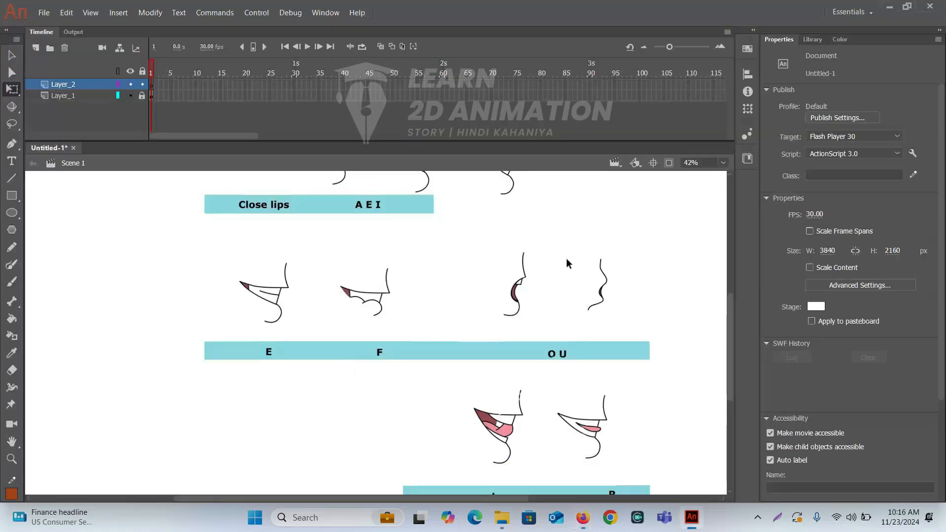
- Save the document as Happy Lips in Animate Document format on Local Disk (D:)
scroll(454, 281, up, 3)
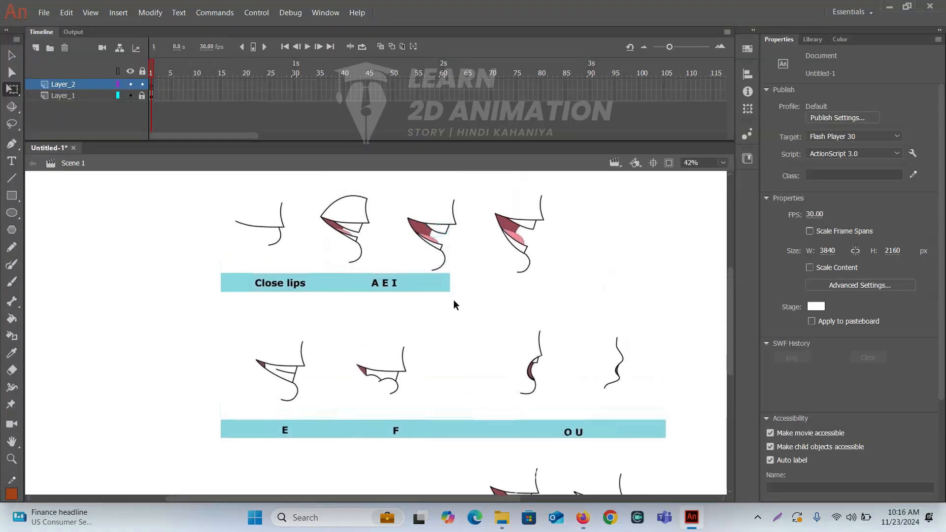
key(ctrl+s)
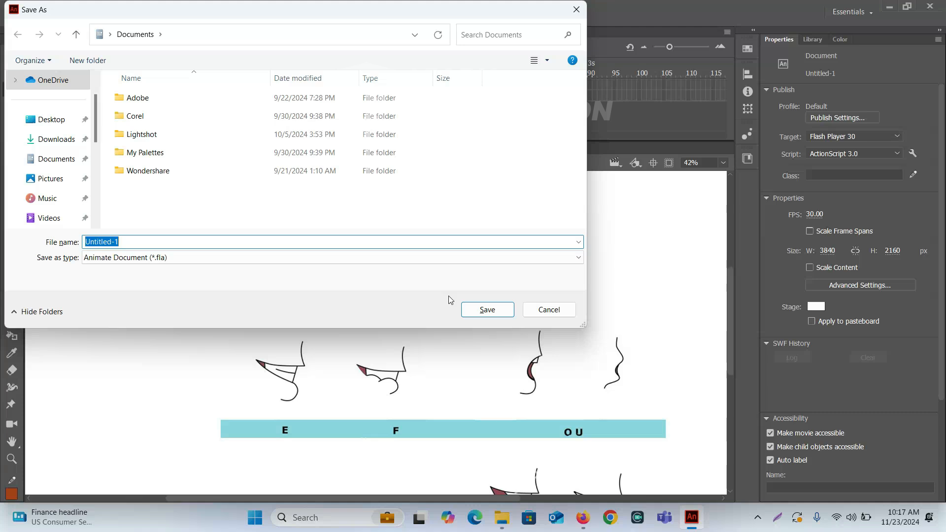
text(Happy)
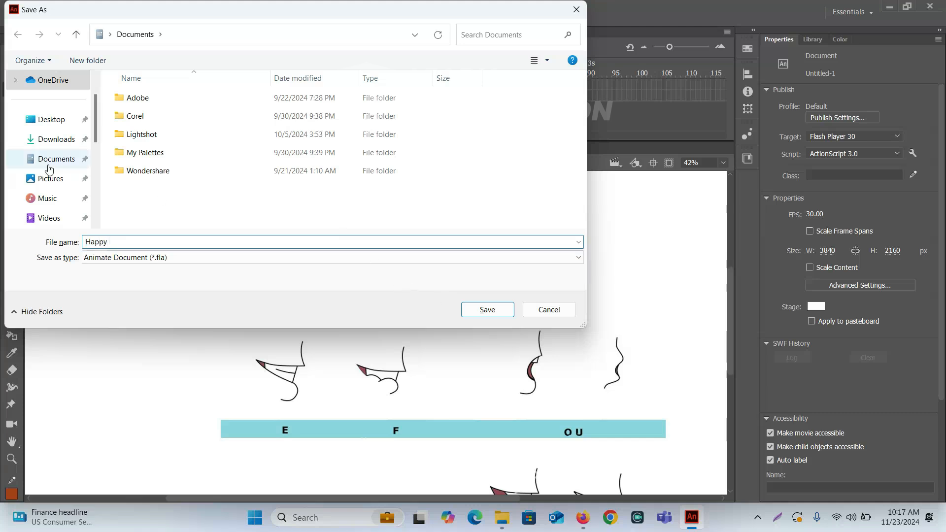
scroll(50, 178, down, 6)
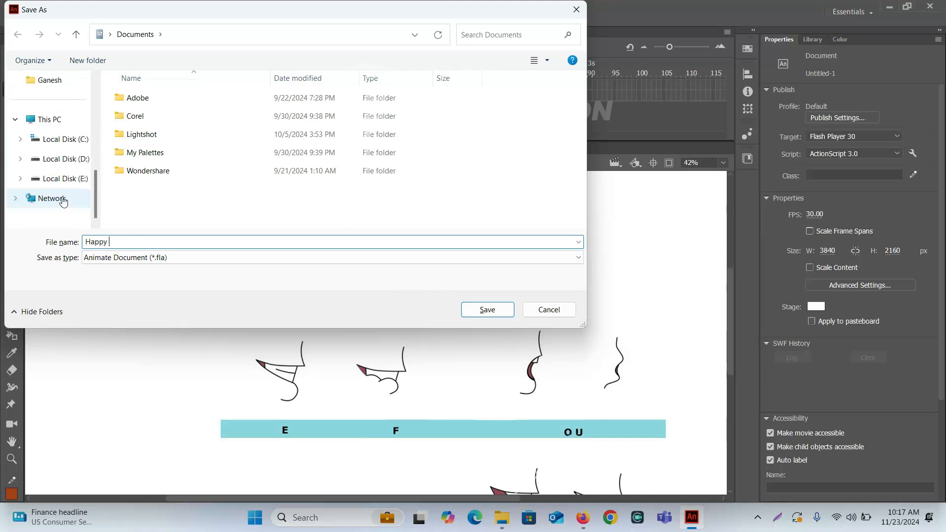
click(62, 159)
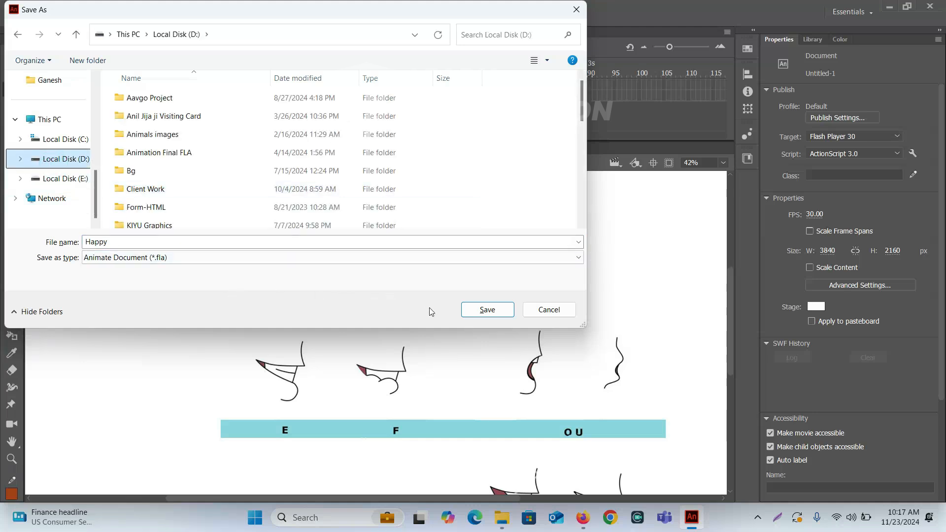
click(196, 242)
key(BackSpace)
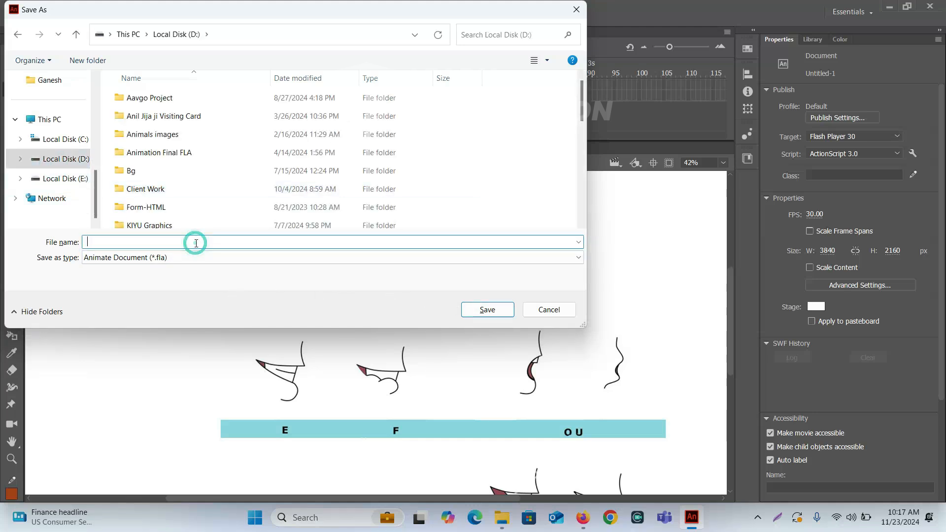
text(Happy Lips)
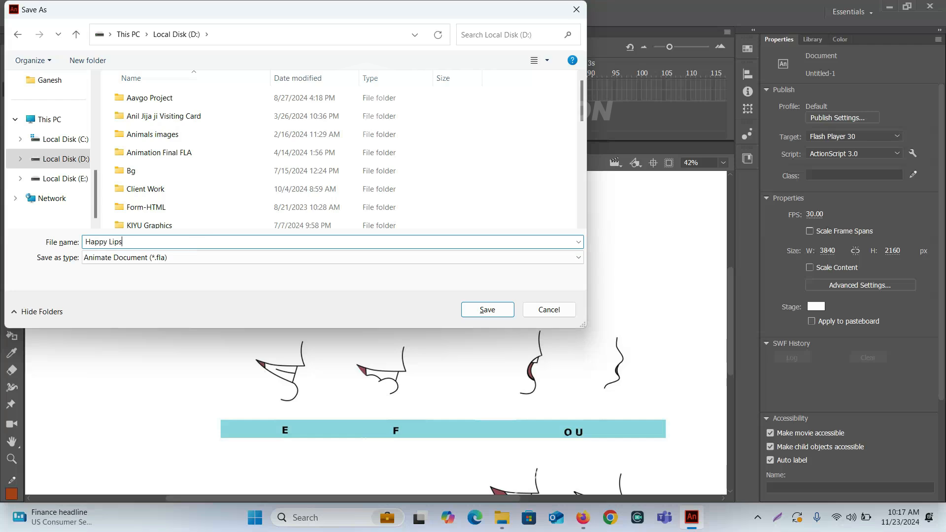
key(Return)
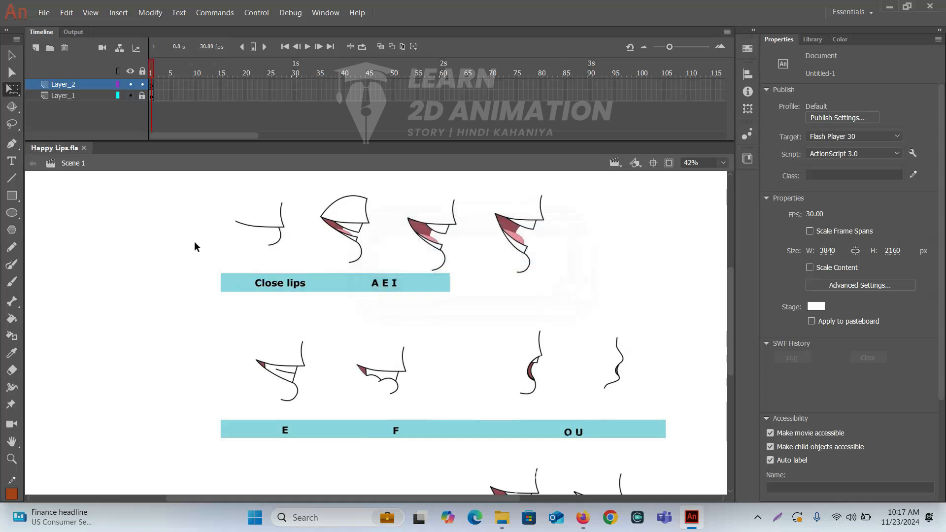
- Activate the Line tool at the Close lips sketch and set its stroke to size 2 and red
scroll(296, 233, up, 5)
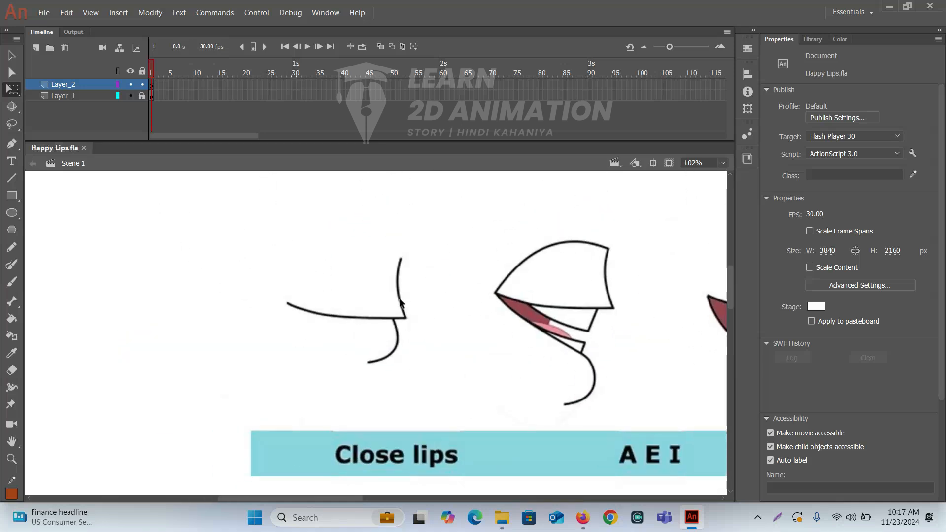
key(n)
click(403, 290)
drag(408, 320, 522, 298)
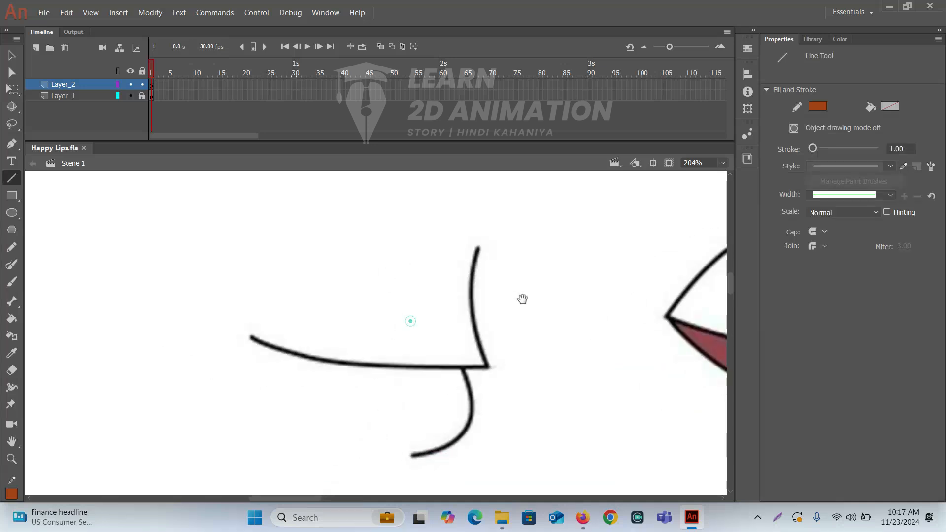
drag(490, 253, 498, 365)
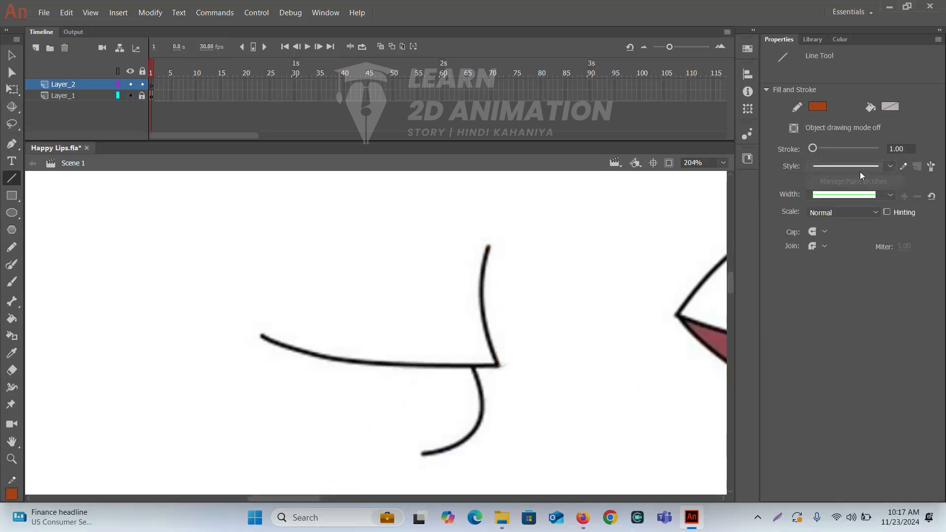
click(902, 149)
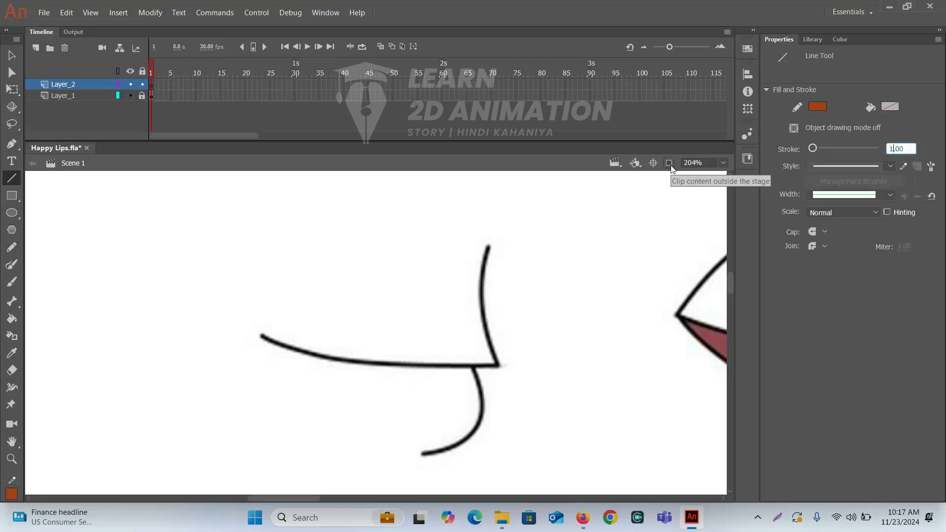
click(906, 149)
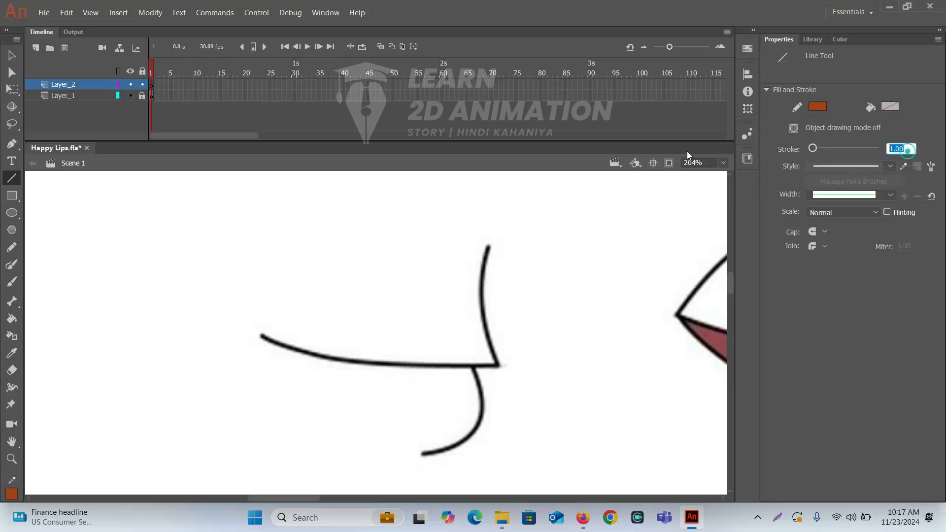
text(2)
key(Return)
click(814, 109)
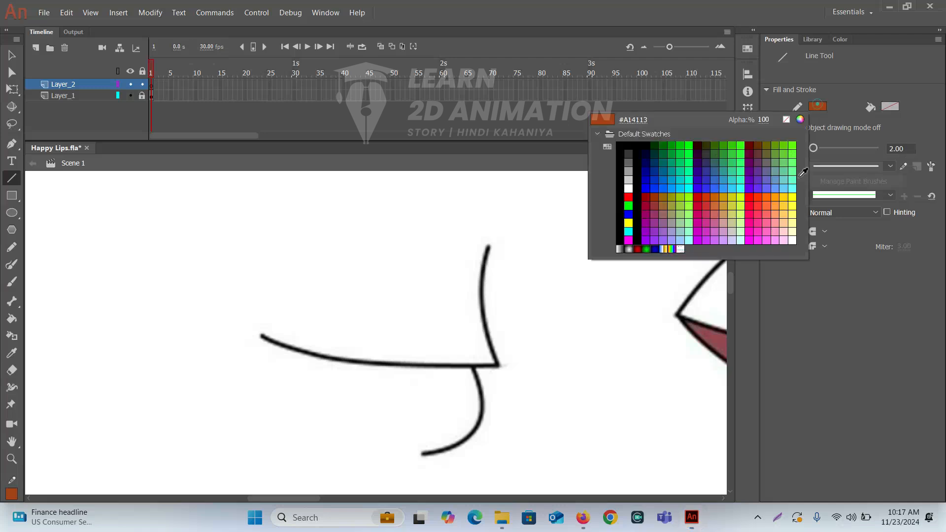
click(625, 203)
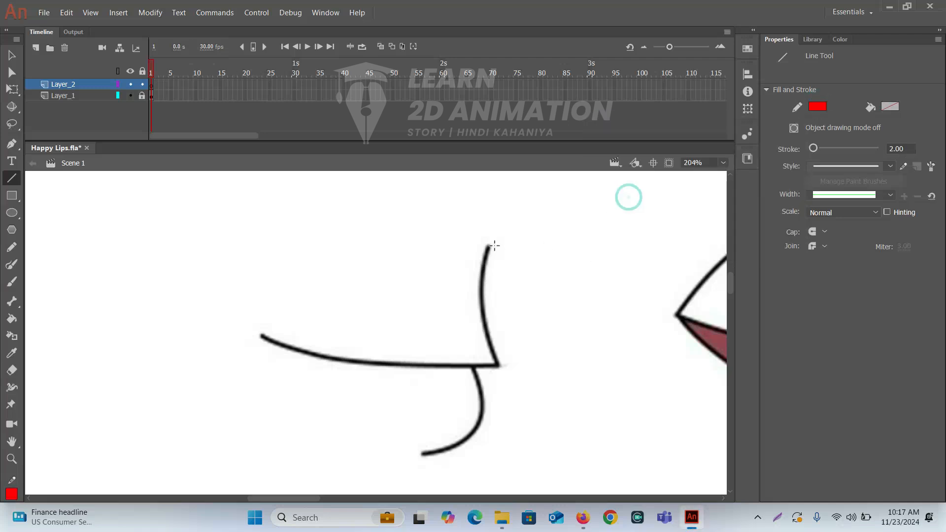
- Trace the upright line above the Close lips mouth with a straight red line and bend it to match the sketch's curve
mouse_move(488, 244)
mouse_down()
mouse_move(507, 317)
mouse_move(499, 367)
mouse_up()
drag(492, 300, 483, 301)
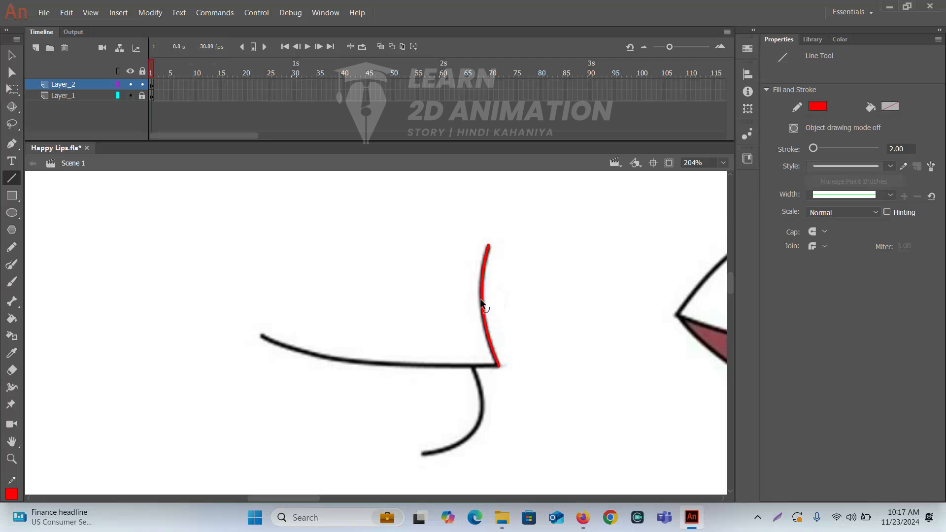
key(ctrl+z)
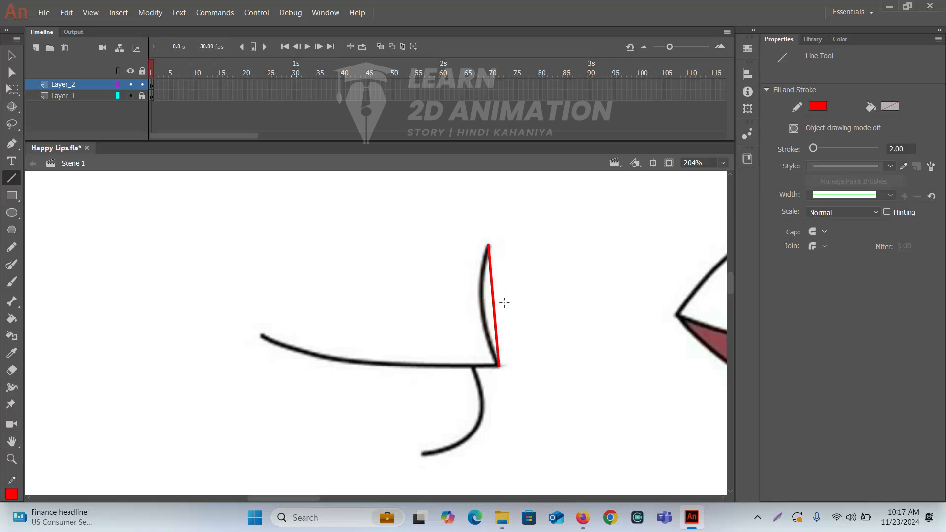
click(488, 304)
drag(414, 294, 523, 281)
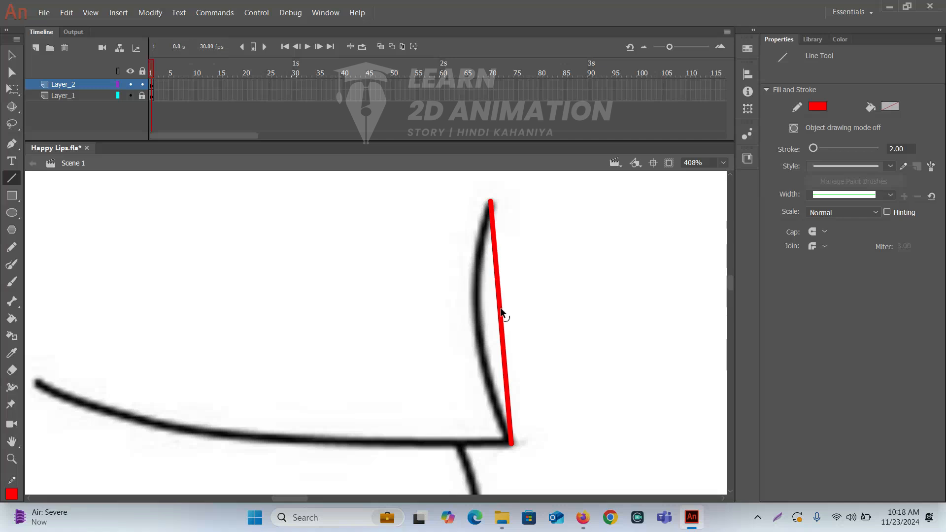
drag(501, 309, 477, 313)
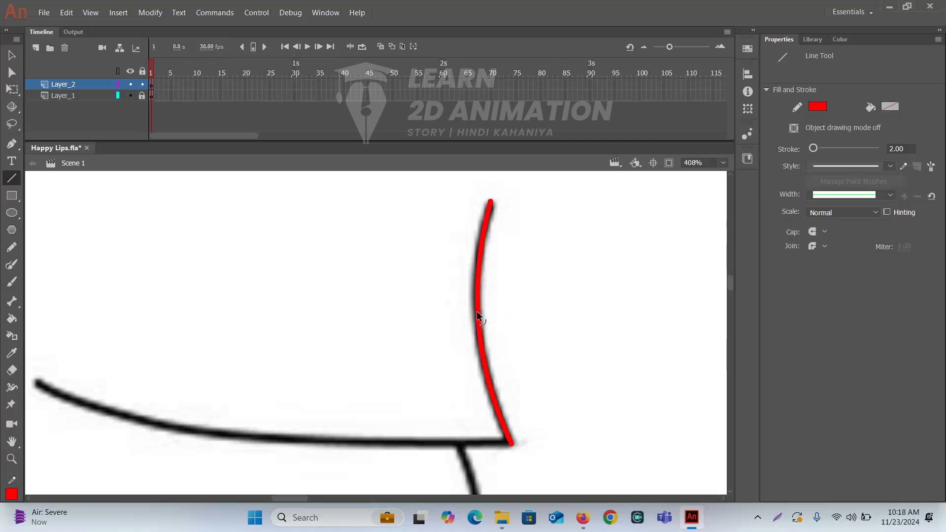
- Draw a red line from the upright line's lower end to the mouth corner and bend it along the sketched mouth line
drag(489, 422, 527, 400)
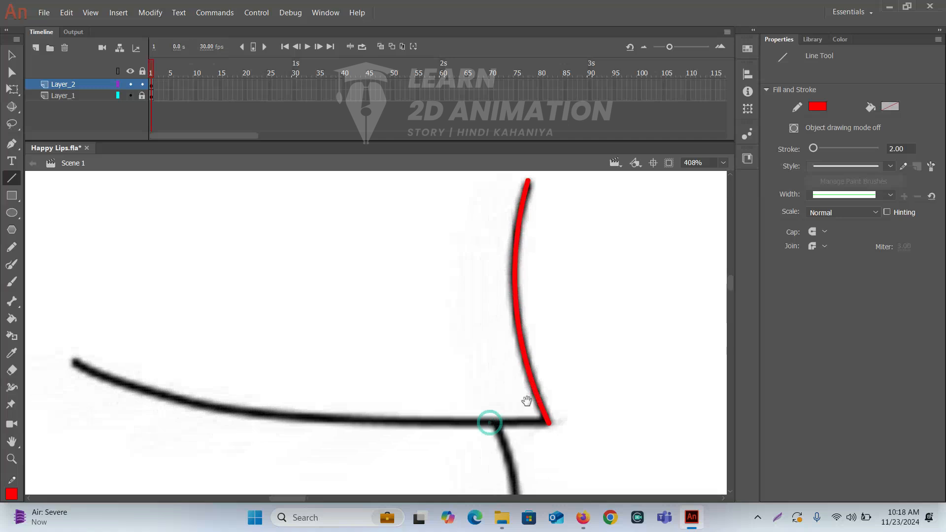
key(alt)
mouse_move(550, 423)
mouse_down()
mouse_move(371, 414)
mouse_move(73, 362)
mouse_up()
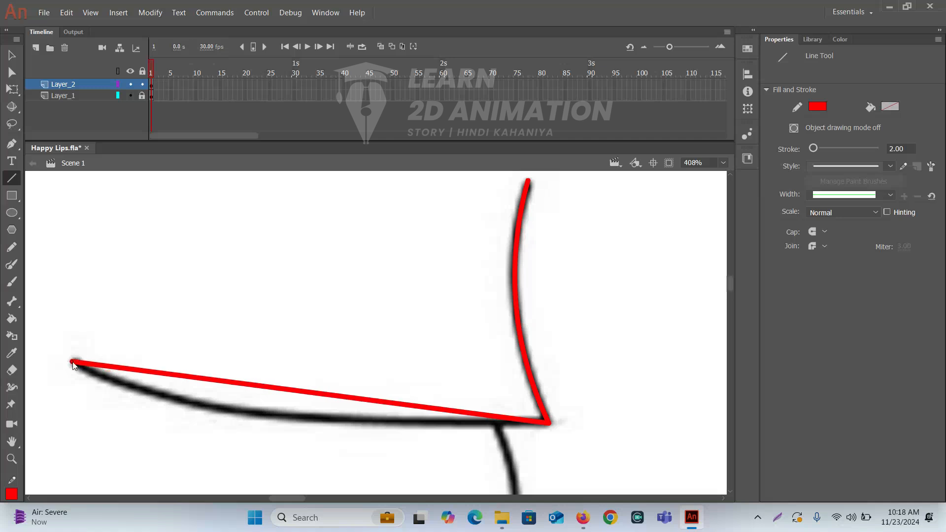
drag(240, 362, 324, 320)
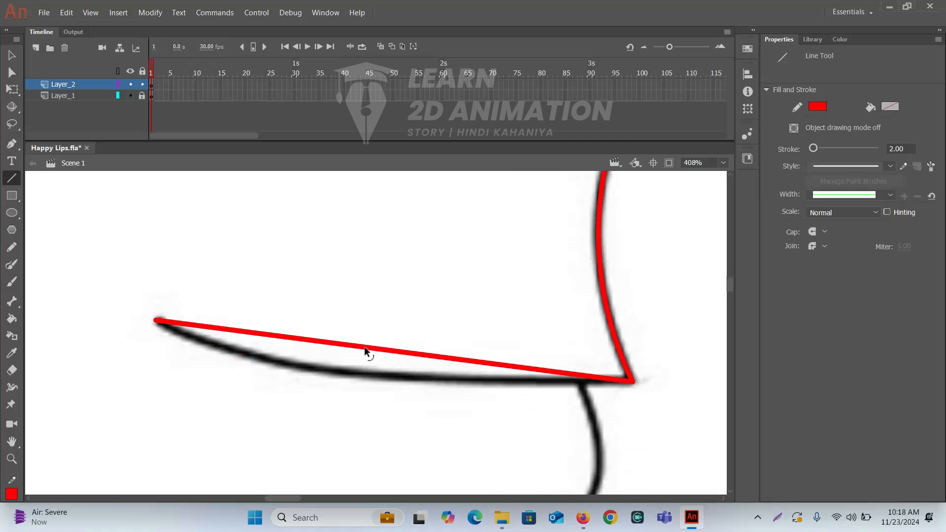
mouse_move(366, 348)
mouse_down()
mouse_move(364, 376)
mouse_move(306, 370)
mouse_up()
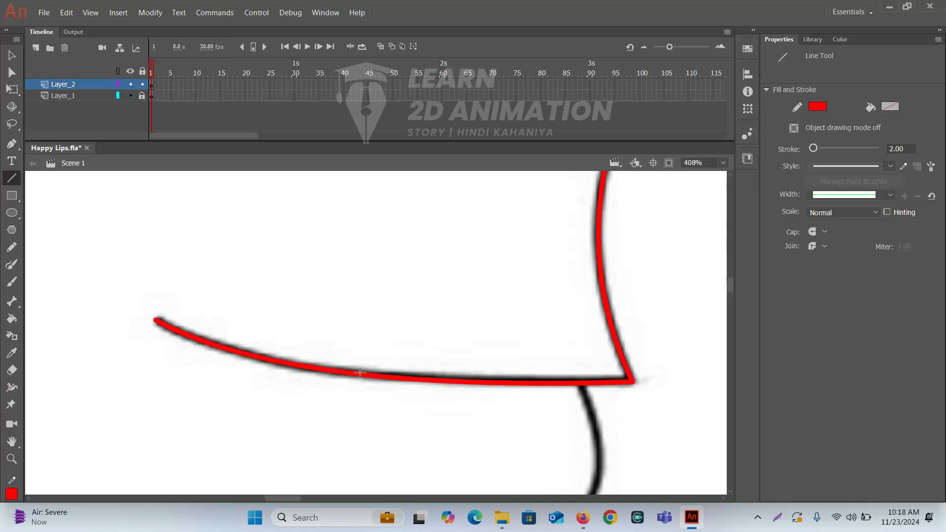
- Try pulling a corner point upward from the middle of the traced mouth line, and undo it
key(v)
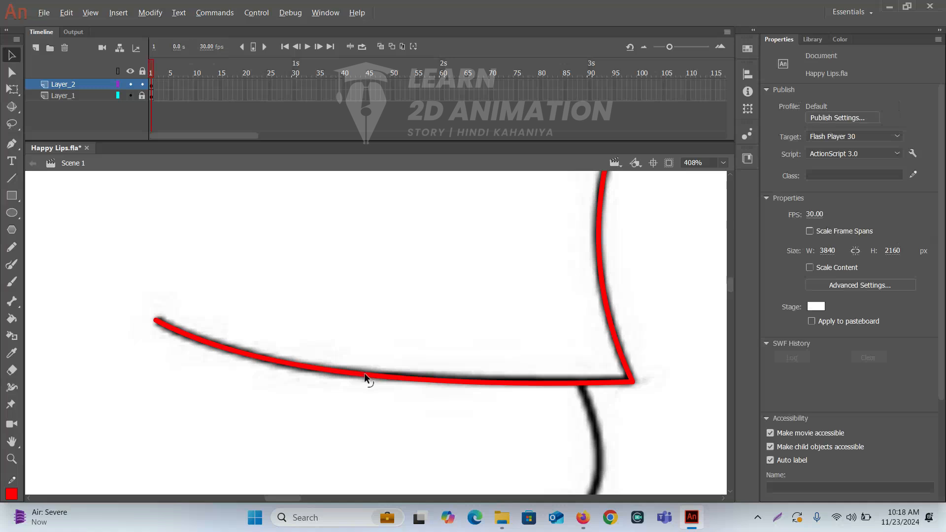
drag(365, 373, 365, 336)
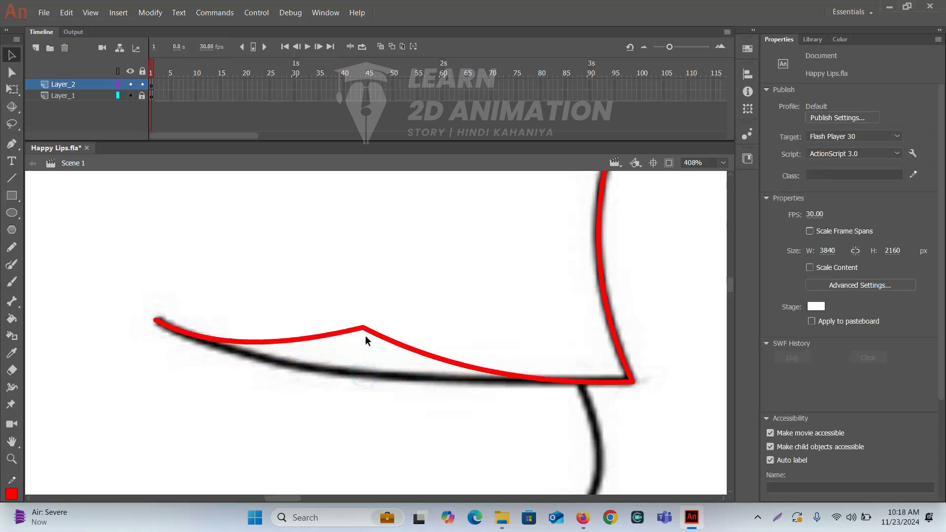
key(ctrl+z)
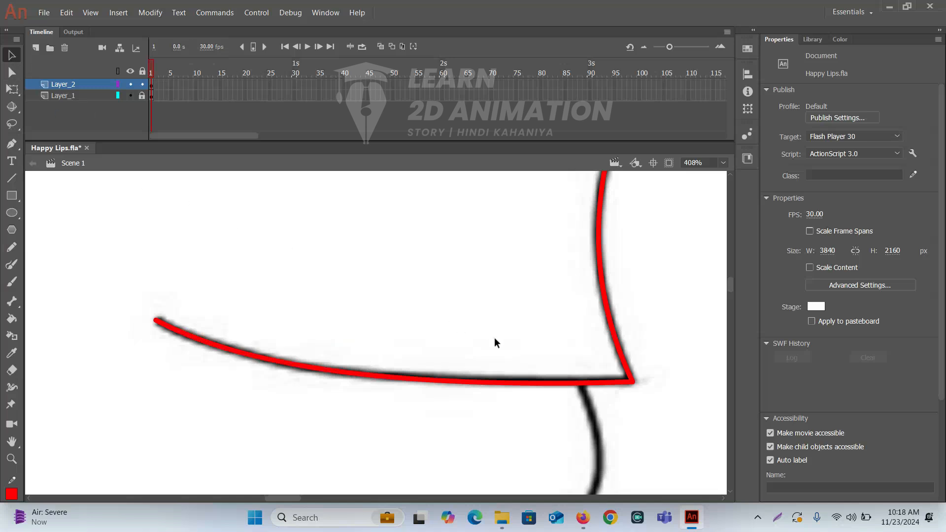
- Refine the red mouth line's curvature with the Selection tool so it follows the sketched line more closely
ctrl+alt+click(456, 345)
drag(459, 343, 555, 266)
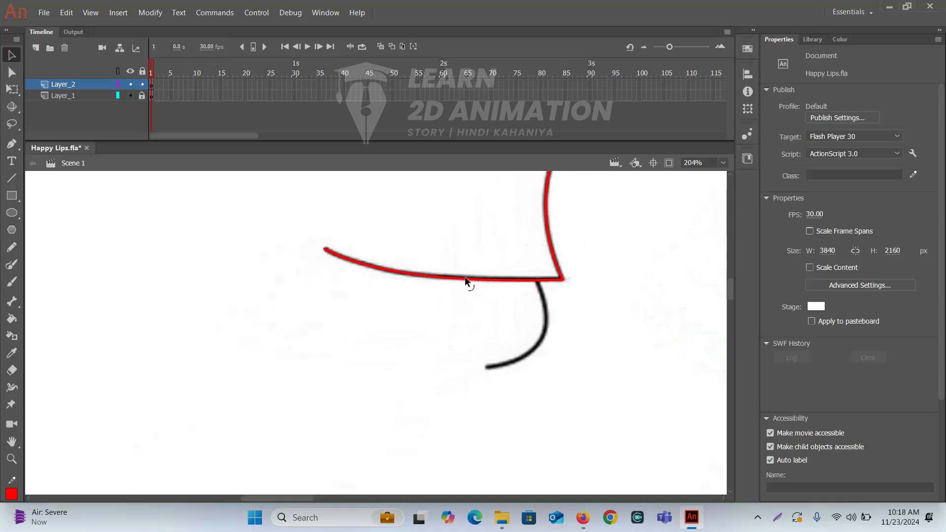
ctrl+click(496, 256)
drag(433, 313, 585, 277)
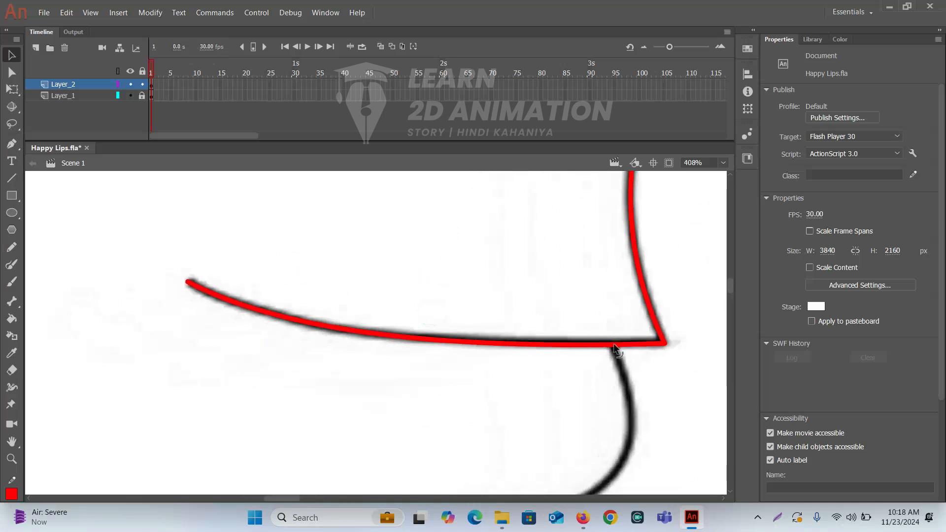
click(614, 347)
click(611, 346)
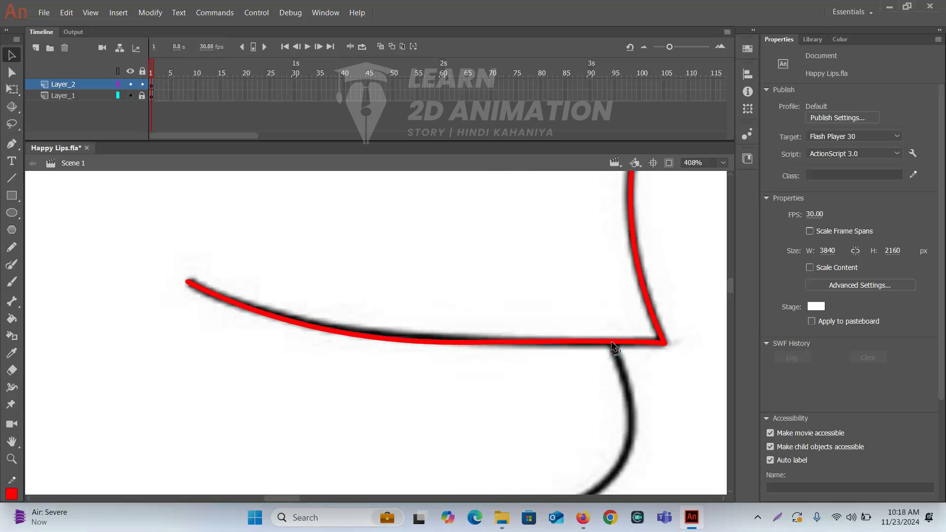
drag(440, 344, 437, 339)
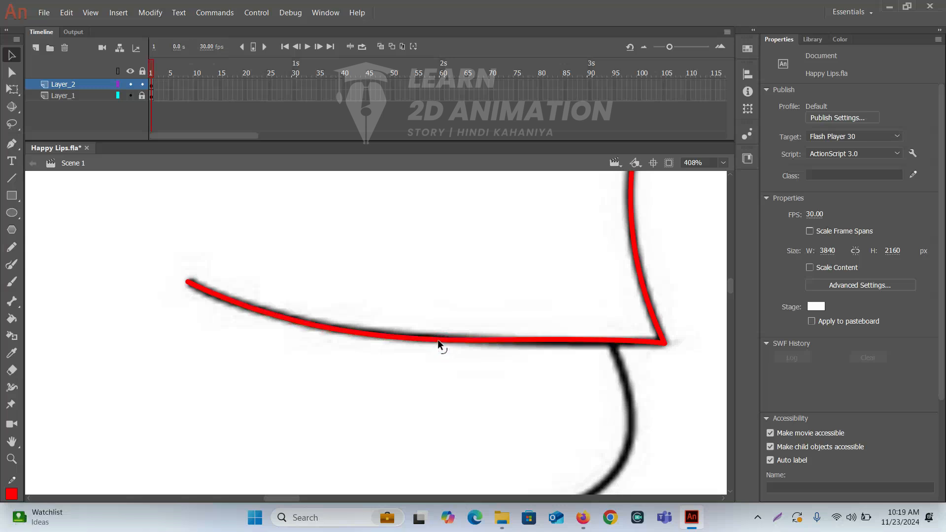
- Fine-tune the red mouth line's bend and trace the Close lips lower lip with a red line curved along the sketch
drag(556, 338, 568, 339)
key(space)
drag(574, 376, 551, 357)
ctrl+alt+click(567, 341)
drag(447, 380, 656, 321)
click(567, 308)
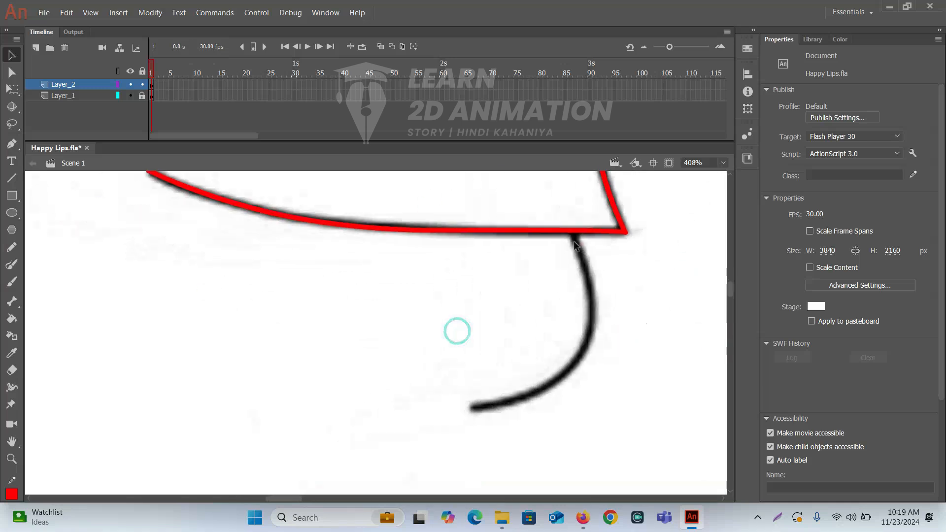
key(n)
mouse_move(572, 234)
mouse_down()
mouse_move(562, 336)
mouse_move(572, 359)
mouse_move(471, 409)
mouse_up()
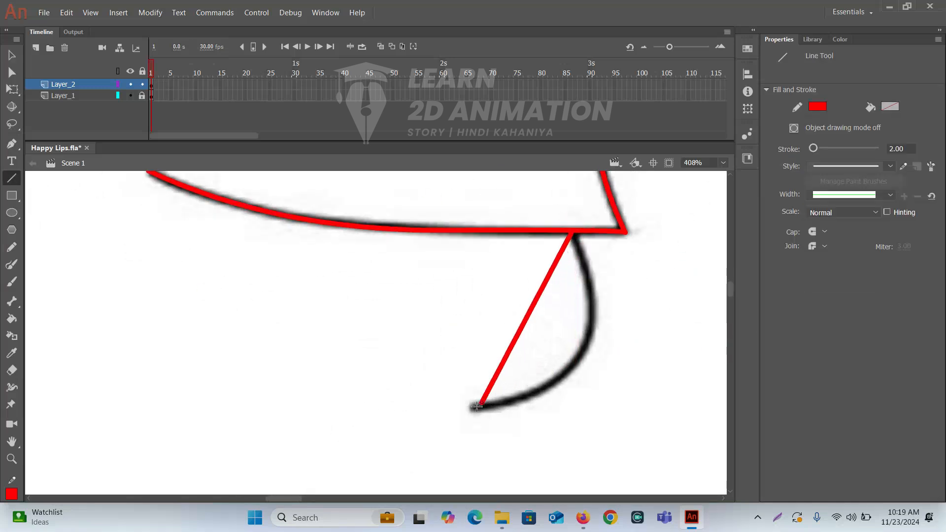
drag(522, 324, 578, 348)
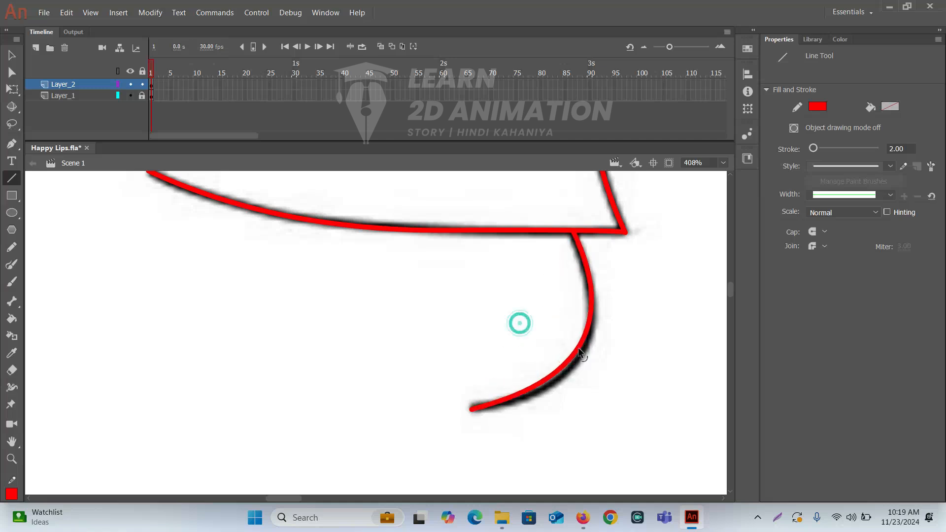
- Close off the Close lips outline with straight red lines running from the upright's upper end around the back to the lower lip's end
key(ctrl+minus)
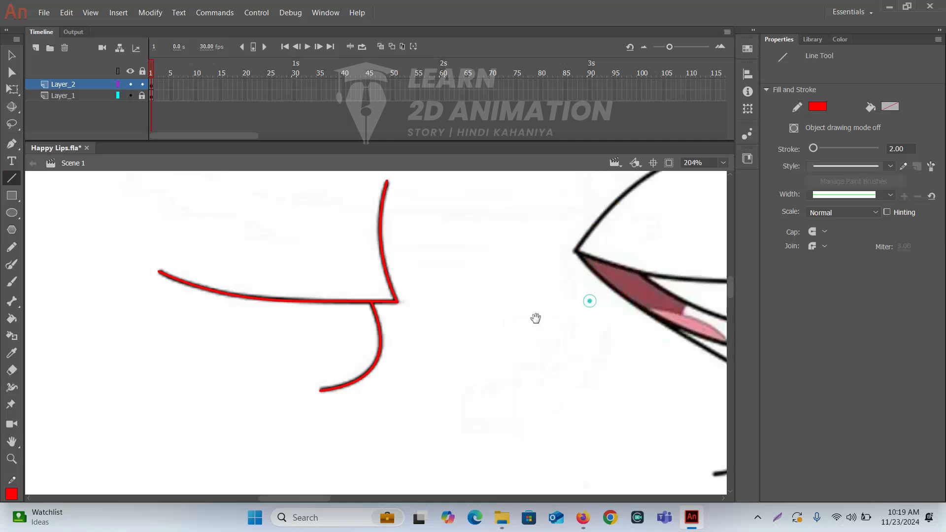
drag(535, 317, 342, 353)
drag(441, 330, 682, 275)
drag(391, 310, 536, 360)
mouse_move(493, 258)
mouse_down()
mouse_move(556, 298)
mouse_move(433, 271)
mouse_move(340, 264)
mouse_up()
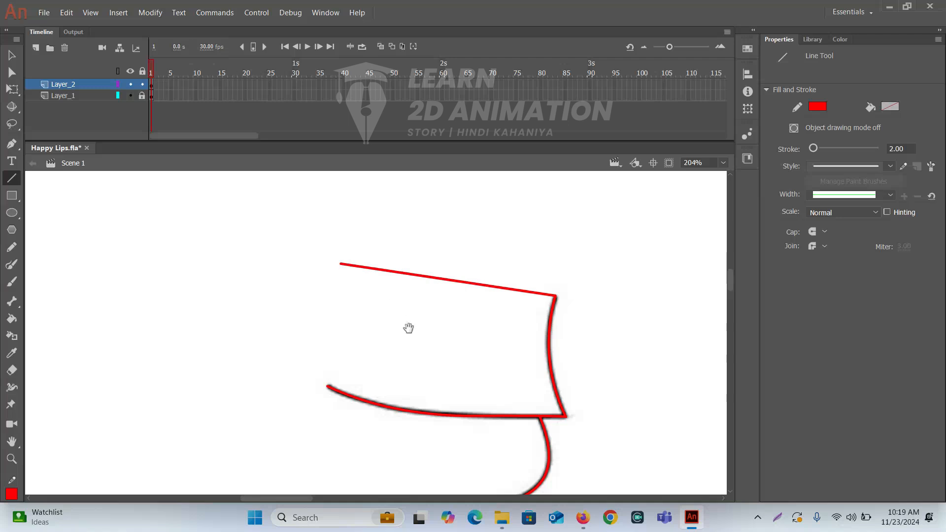
drag(408, 327, 477, 252)
mouse_move(557, 429)
mouse_down()
mouse_move(383, 383)
mouse_move(355, 357)
mouse_move(409, 188)
mouse_up()
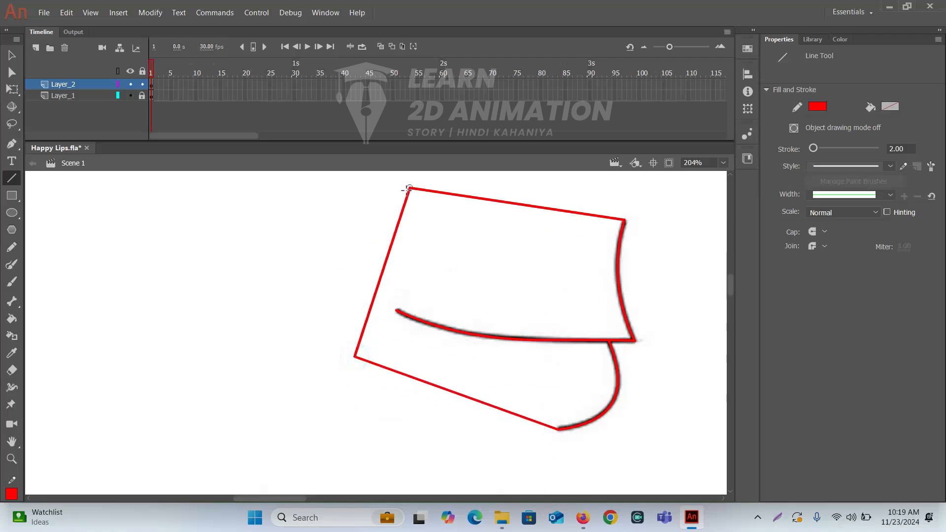
drag(505, 278, 307, 275)
drag(414, 303, 264, 300)
drag(451, 300, 641, 325)
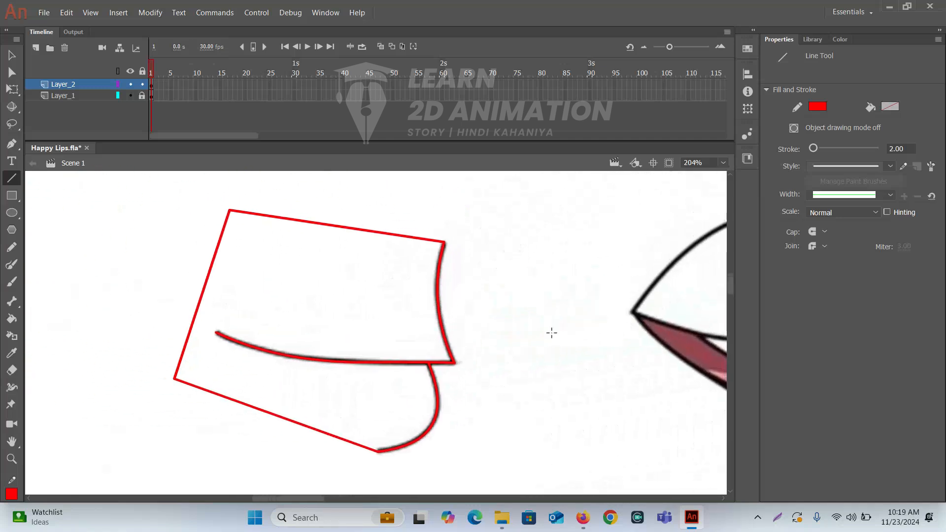
- Fill the enclosed Close lips areas with white and group the whole traced shape
key(k)
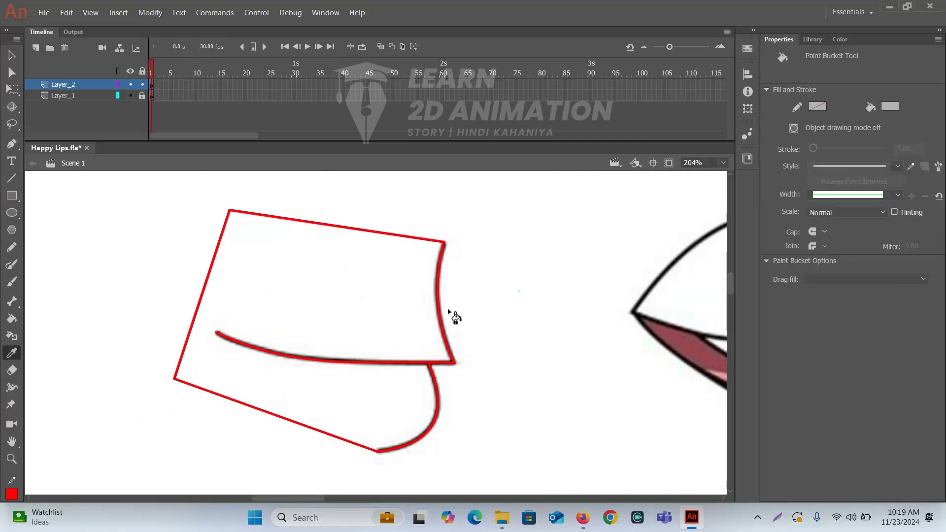
click(359, 392)
key(ctrl+minus)
key(v)
drag(190, 236, 417, 425)
key(ctrl+g)
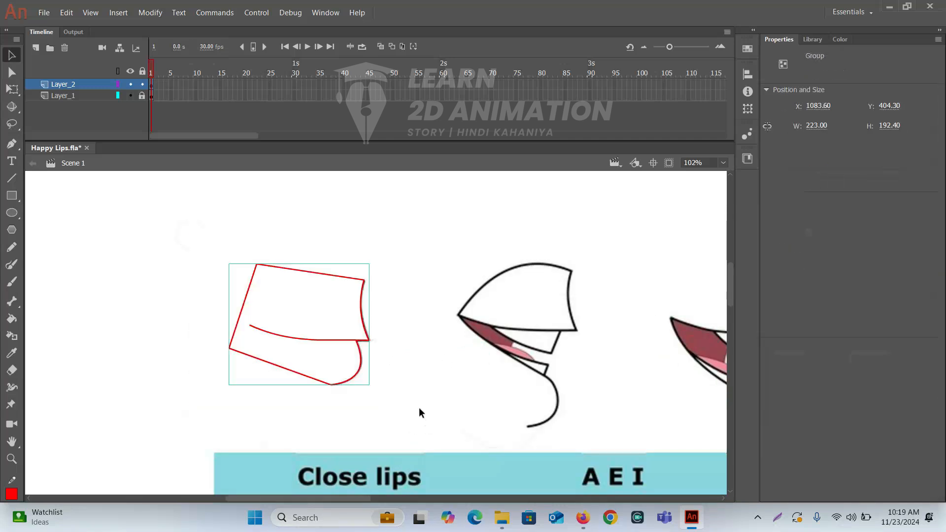
- Trace the upright line of the first A E I shape with a red line bent to the sketched curve
drag(493, 348, 391, 354)
click(444, 324)
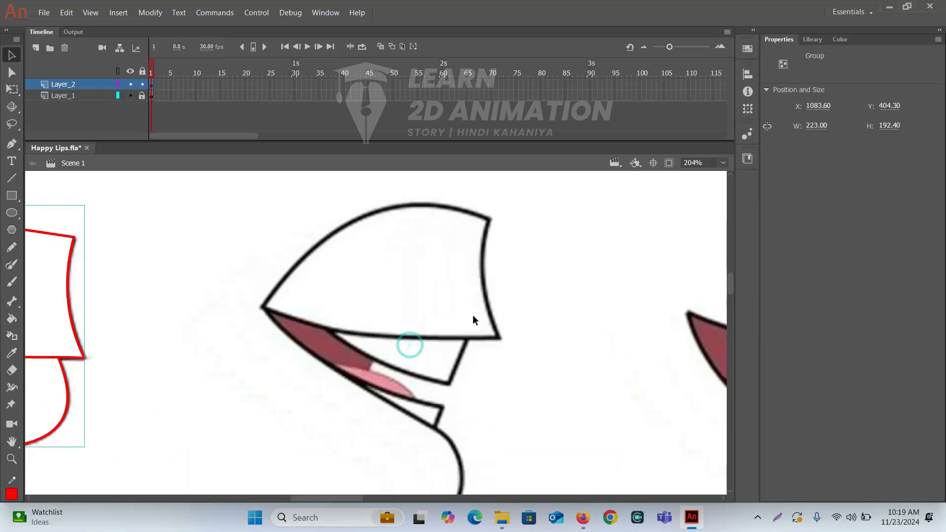
key(n)
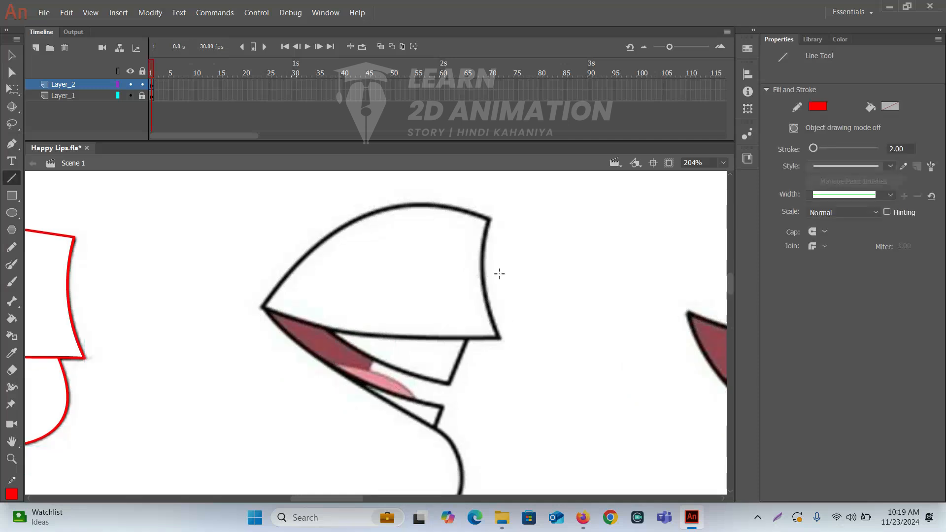
drag(488, 219, 499, 338)
drag(492, 278, 483, 273)
- Draw a red line from the upright's lower end to the mouth corner and bend it along the upper mouth edge
click(481, 230)
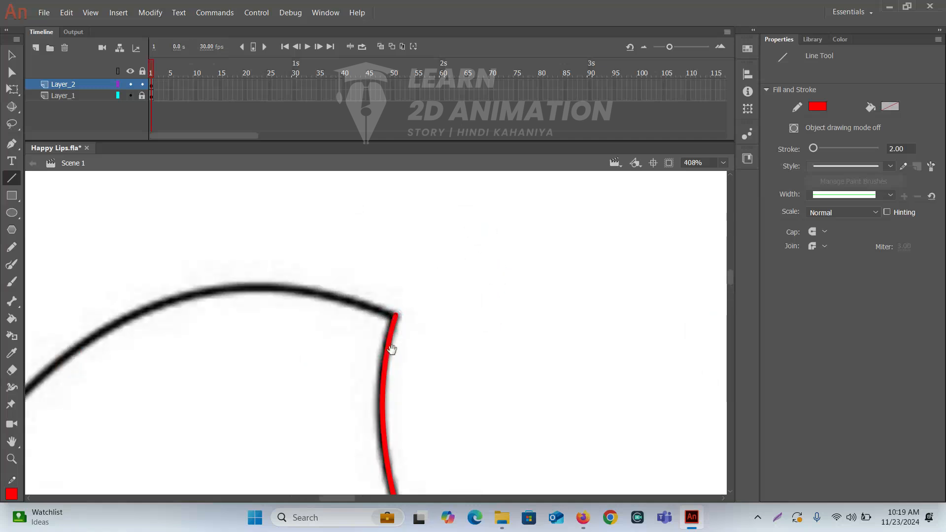
scroll(394, 325, down, 3)
scroll(394, 325, left, 4)
drag(627, 400, 153, 341)
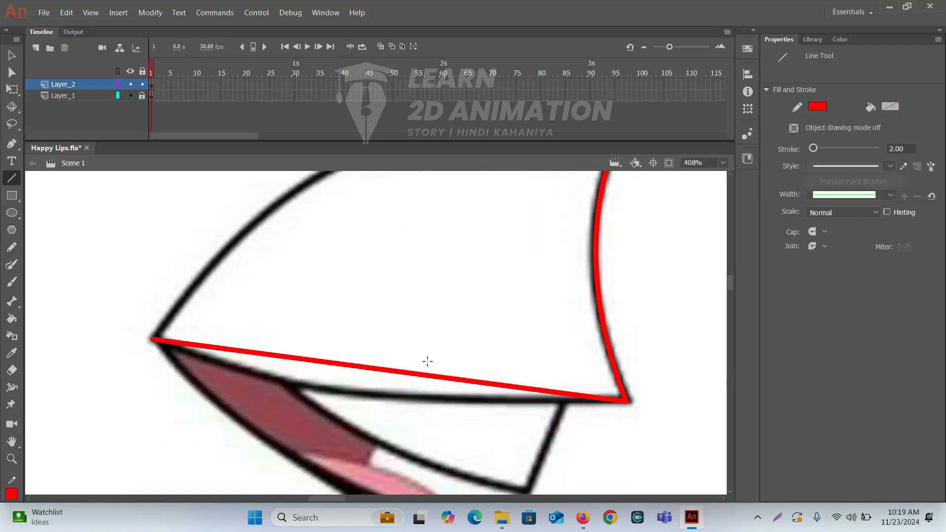
drag(408, 373, 373, 394)
- Trace the upper teeth with red lines, curving the lower edge to follow the sketch
scroll(570, 291, down, 3)
scroll(571, 291, left, 2)
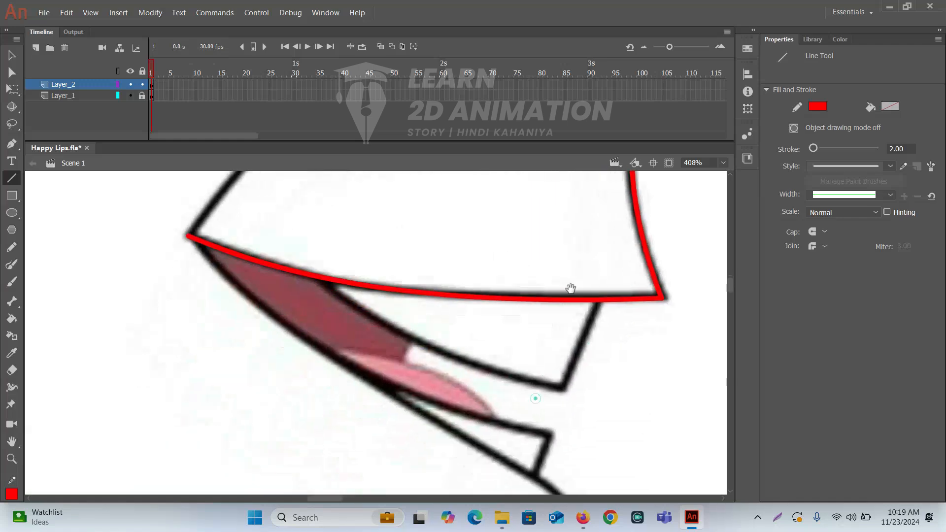
mouse_move(602, 294)
mouse_down()
mouse_move(562, 382)
mouse_move(313, 271)
mouse_up()
drag(424, 320, 419, 333)
- Trace the lower teeth's short end and upper edge, and outline the tongue's top with a curved red line
scroll(547, 379, down, 3)
scroll(547, 379, right, 1)
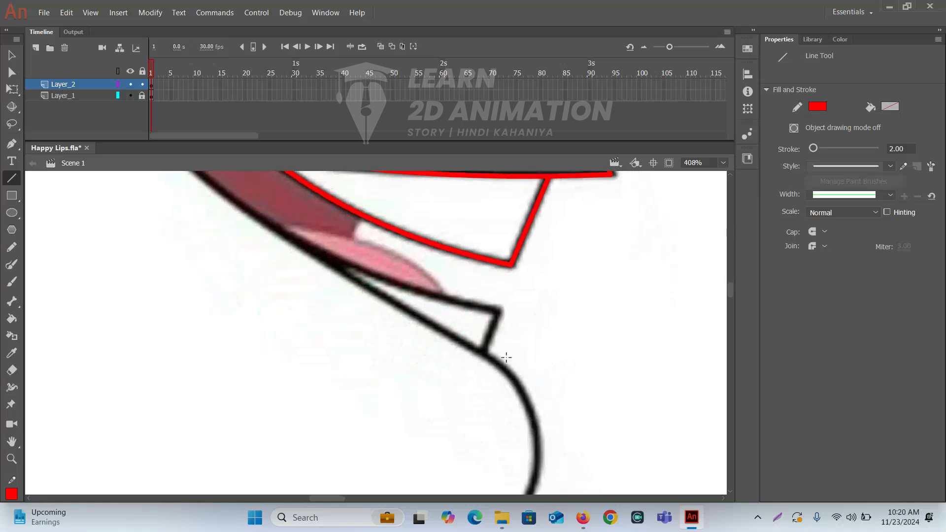
mouse_move(498, 334)
mouse_down()
mouse_move(495, 314)
mouse_move(276, 228)
mouse_up()
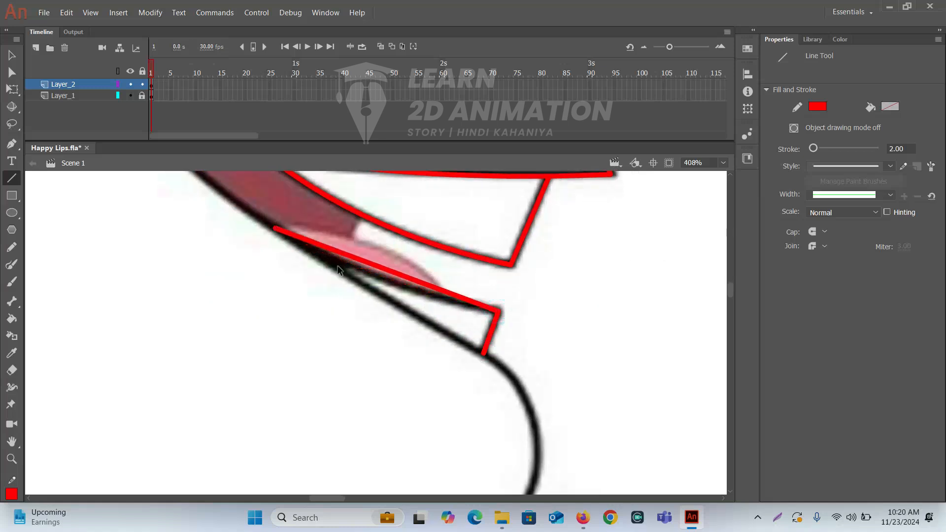
mouse_move(422, 250)
mouse_down()
mouse_move(636, 380)
mouse_move(565, 362)
mouse_up()
drag(605, 386, 620, 383)
drag(561, 361, 481, 344)
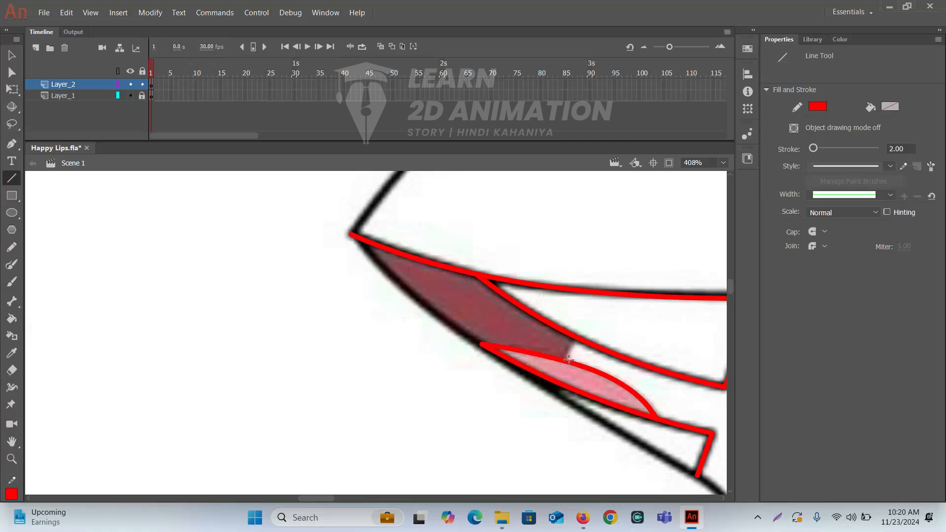
- Trace the short curved edge of the dark mouth interior between the tongue and the upper teeth
drag(573, 348, 577, 341)
click(562, 352)
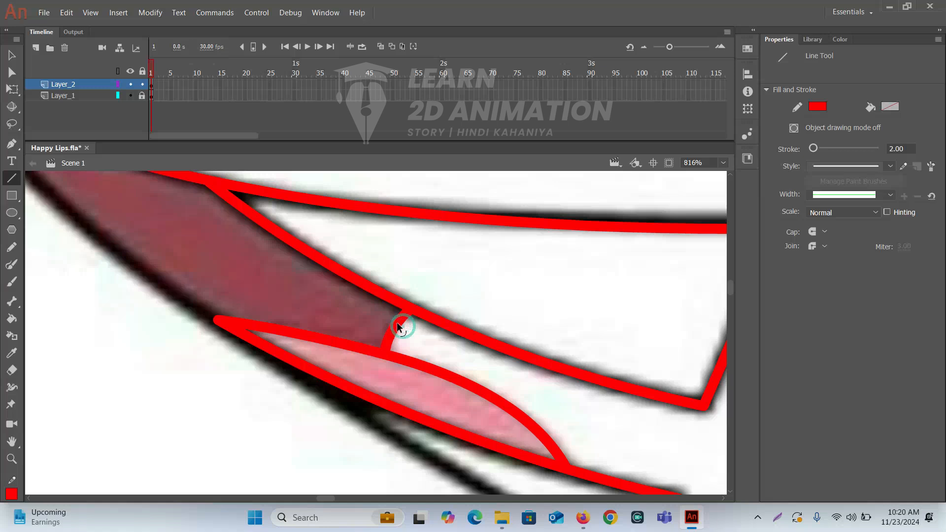
ctrl+alt+click(404, 340)
ctrl+alt+click(412, 348)
drag(391, 353, 476, 363)
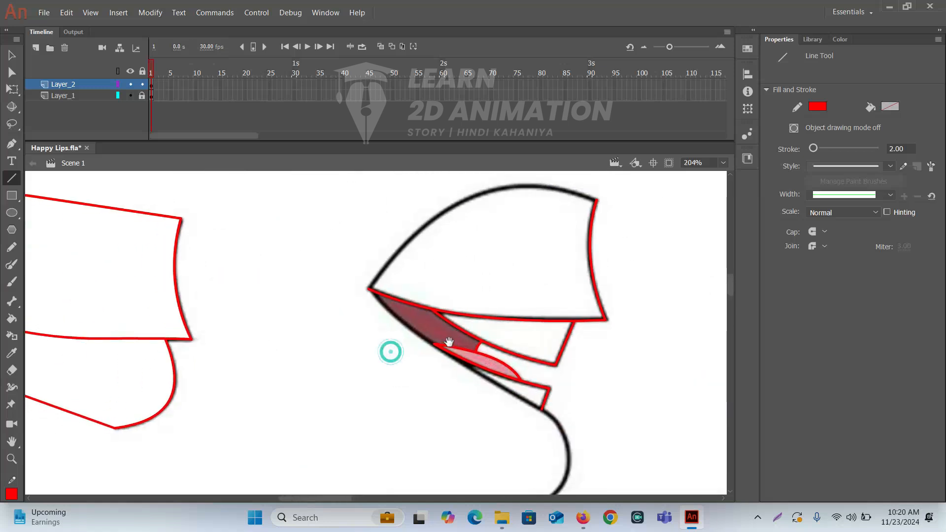
- Draw a red line from the mouth corner to the tongue's back end and bend it along the lower mouth edge
ctrl+click(431, 327)
drag(403, 322, 457, 298)
drag(312, 234, 443, 345)
drag(383, 294, 380, 303)
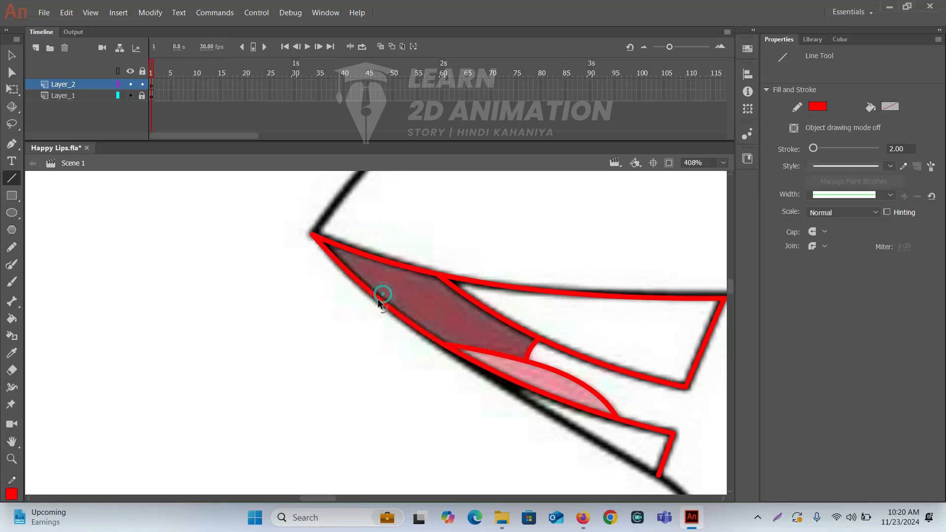
- Trace the underside of the lower teeth with a red line to their lower corner, bending it slightly to match the sketch
drag(474, 368, 400, 245)
drag(595, 366, 517, 277)
ctrl+alt+click(537, 322)
drag(466, 299, 569, 328)
drag(351, 265, 466, 332)
ctrl+click(444, 320)
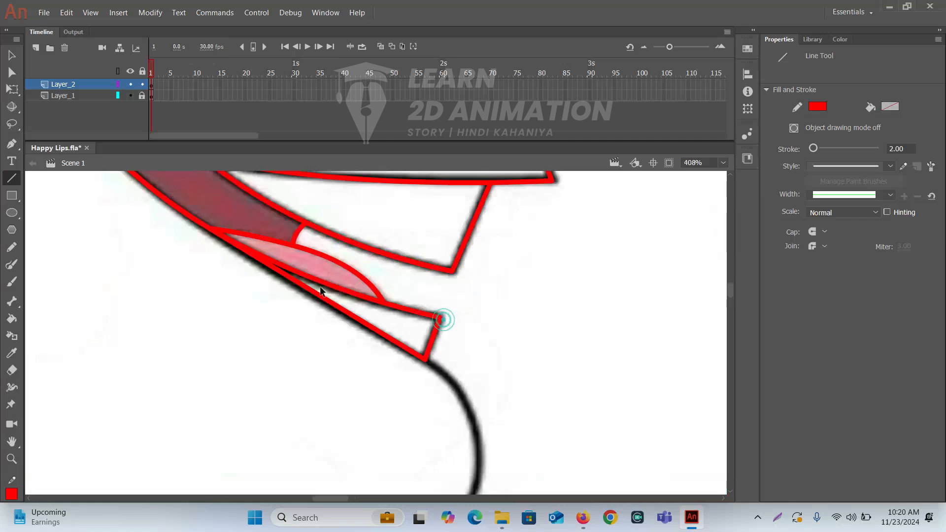
drag(321, 281, 310, 295)
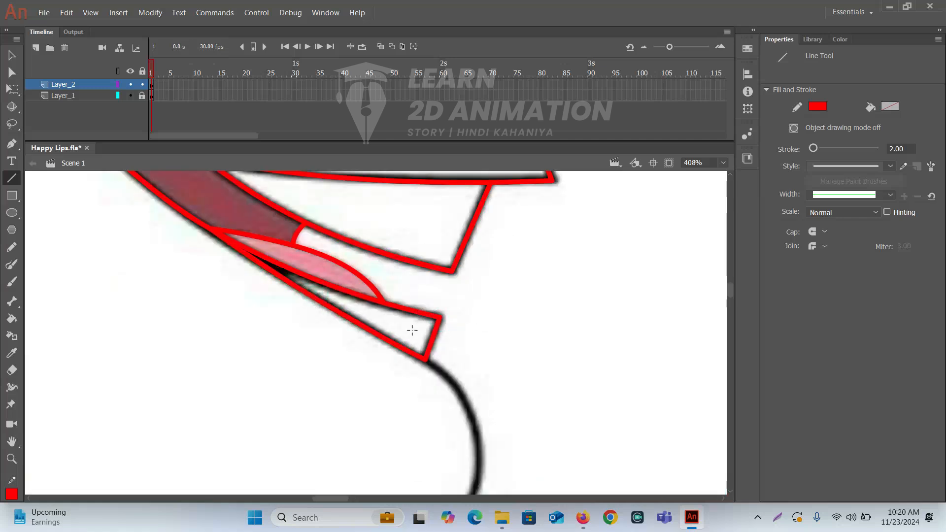
- Trace the rounded lower lip below the teeth with red lines bent along the sketched curve
scroll(496, 370, down, 5)
scroll(496, 369, left, 2)
mouse_move(479, 242)
mouse_down()
mouse_move(528, 327)
mouse_move(533, 365)
mouse_move(540, 317)
mouse_up()
drag(534, 365, 412, 449)
drag(472, 409, 494, 424)
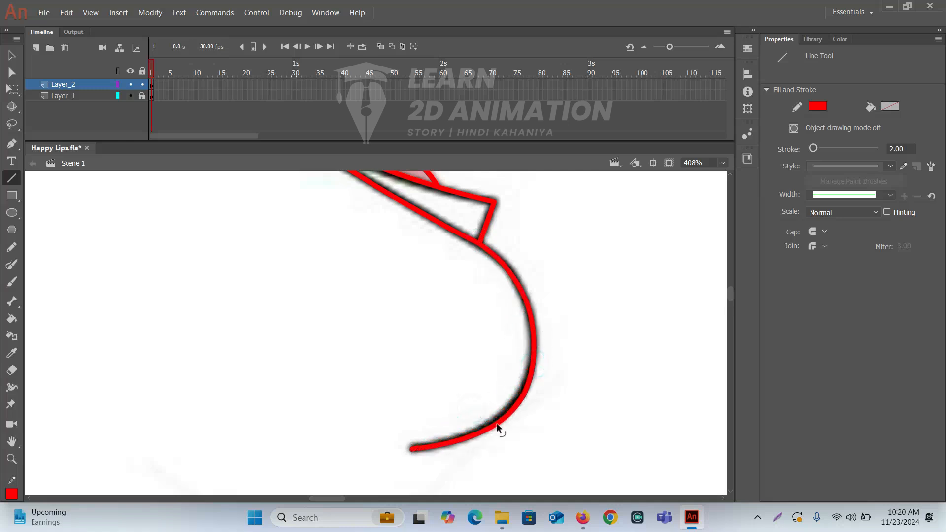
- Connect the mouth corner to the upright's upper end with a red line and bend it along the sketched upper arc
click(511, 331)
drag(347, 331, 523, 429)
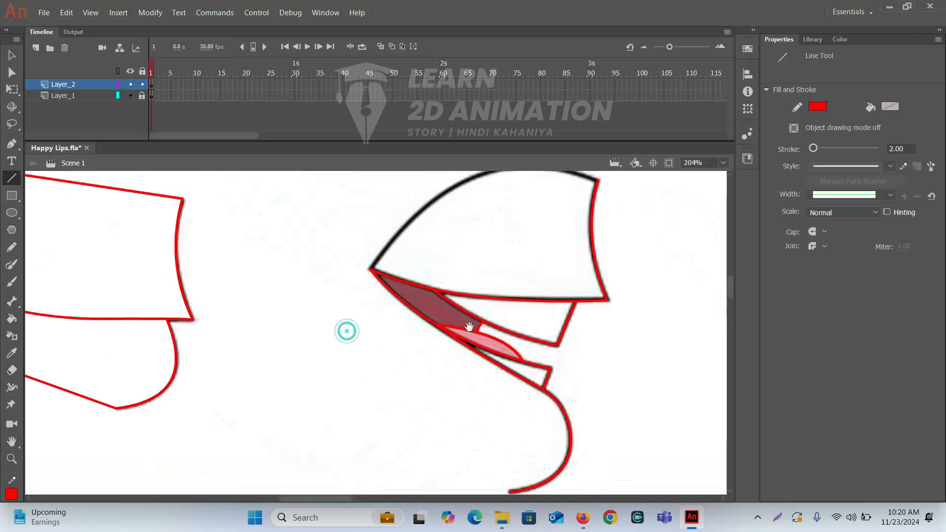
drag(446, 302, 456, 372)
mouse_move(375, 361)
mouse_down()
mouse_move(517, 270)
mouse_move(600, 271)
mouse_up()
drag(504, 311, 495, 259)
- Close the lower part of the A E I shape with a red line from the lip's end to the mouth corner, bowed outward
key(ctrl+minus)
drag(482, 330, 522, 280)
drag(414, 374, 553, 349)
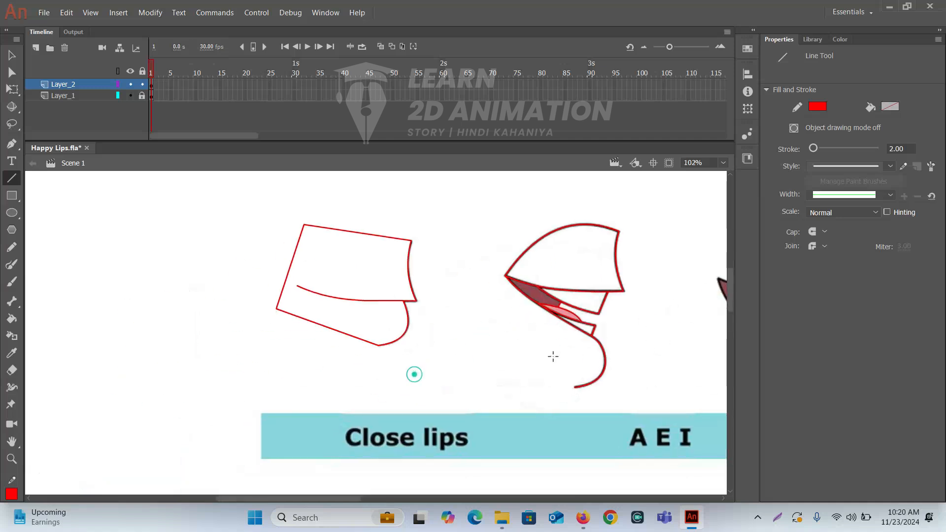
mouse_move(575, 389)
mouse_down()
mouse_move(511, 319)
mouse_move(506, 275)
mouse_up()
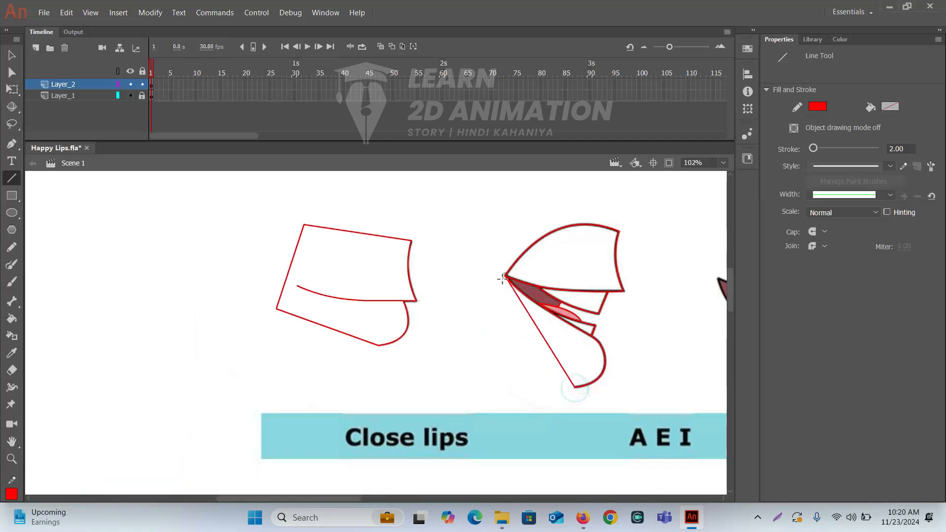
drag(543, 345, 532, 365)
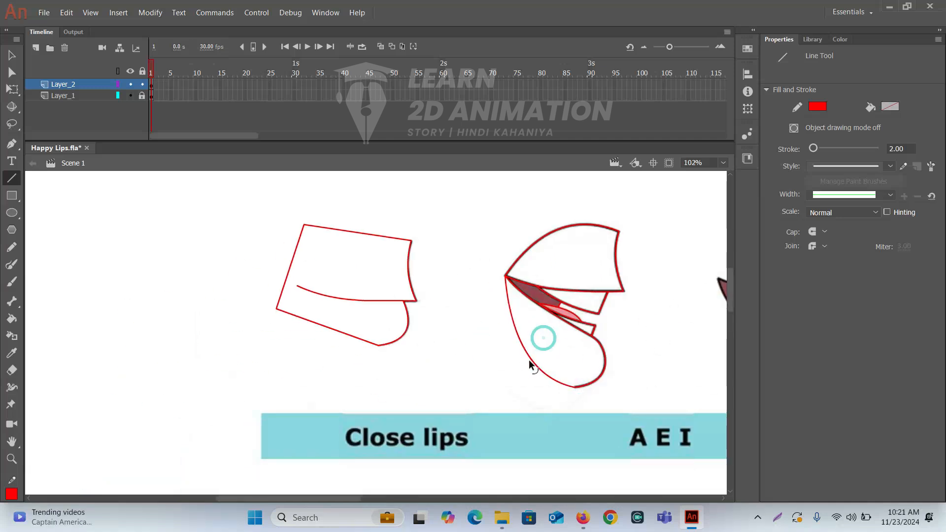
- Fill the A E I shape's upper area, teeth and lower lip area with white
click(564, 353)
drag(572, 348, 468, 353)
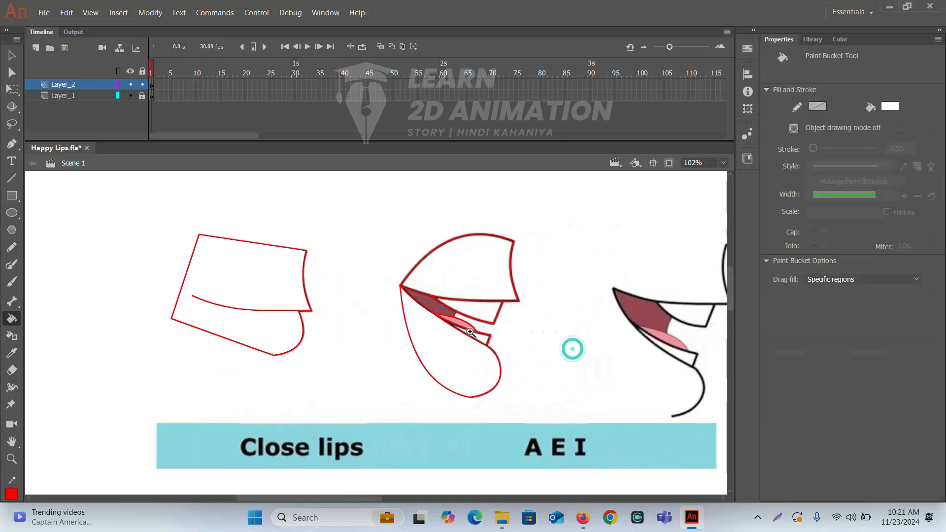
click(469, 354)
drag(405, 242, 445, 272)
click(447, 312)
click(450, 365)
- Fill the mouth interior with the sketch's dark red and the tongue with its pink, sampling each colour from the sketch
key(i)
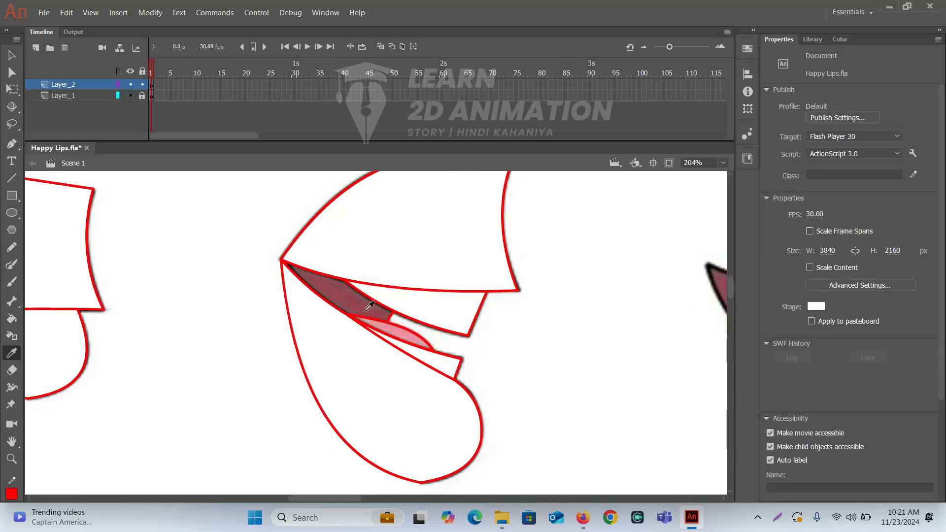
click(352, 294)
key(i)
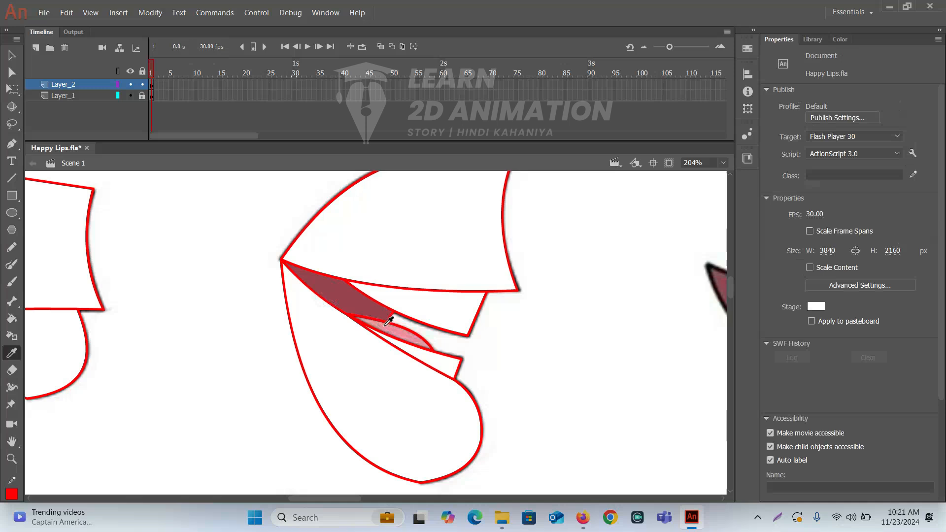
click(392, 321)
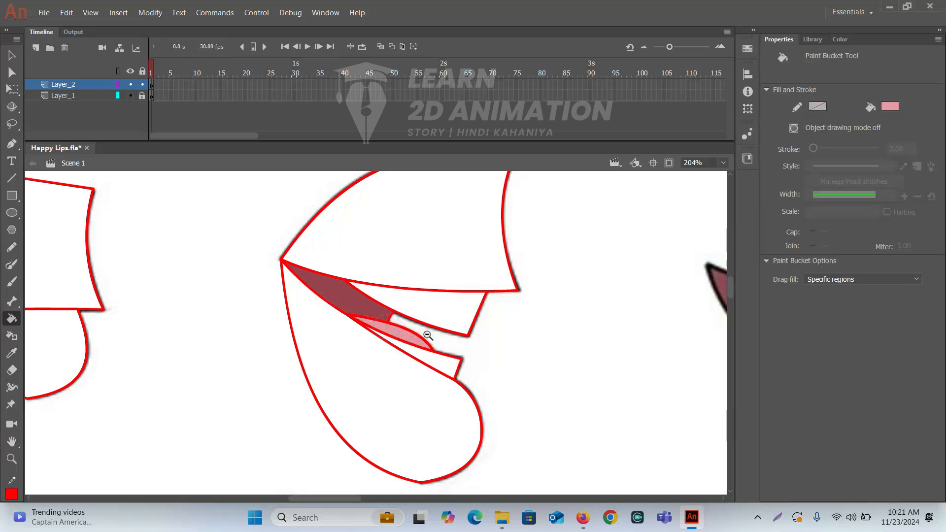
- Trace the upright edge of the second A E I mouth sketch with a red line bent along its curve
key(ctrl+minus)
key(ctrl+minus)
drag(462, 366, 447, 365)
key(ctrl+equal)
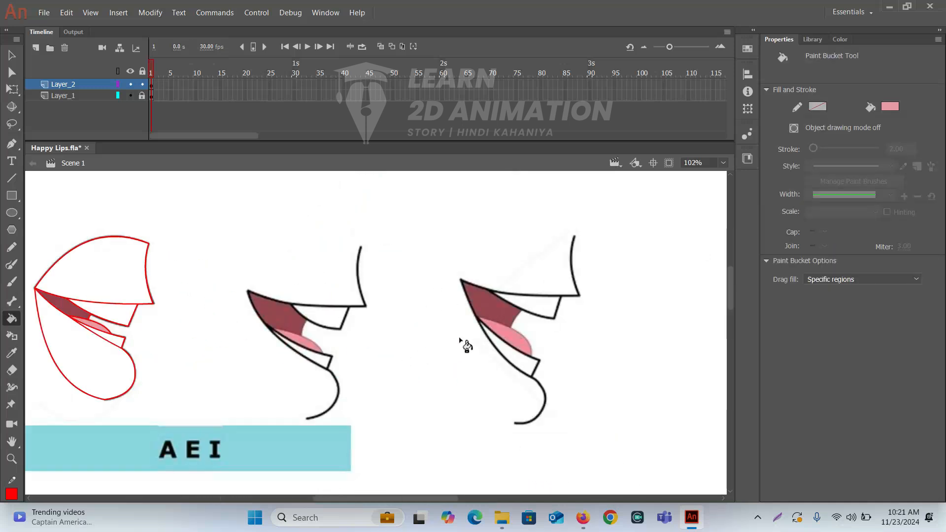
key(n)
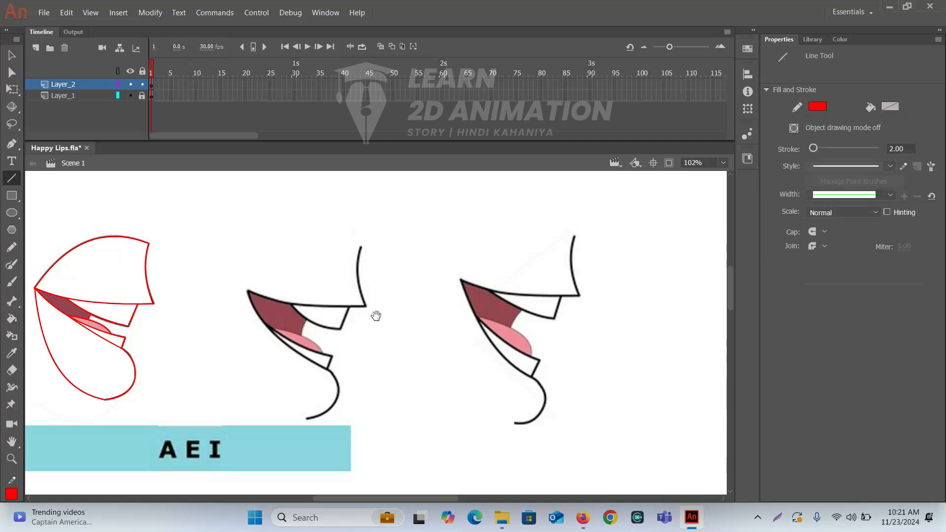
key(ctrl+equal)
drag(364, 310, 527, 256)
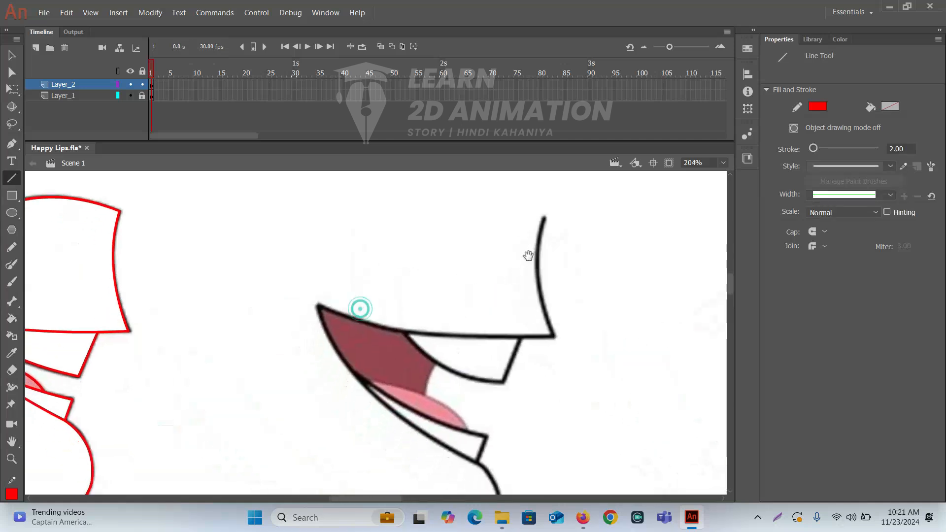
drag(543, 220, 554, 336)
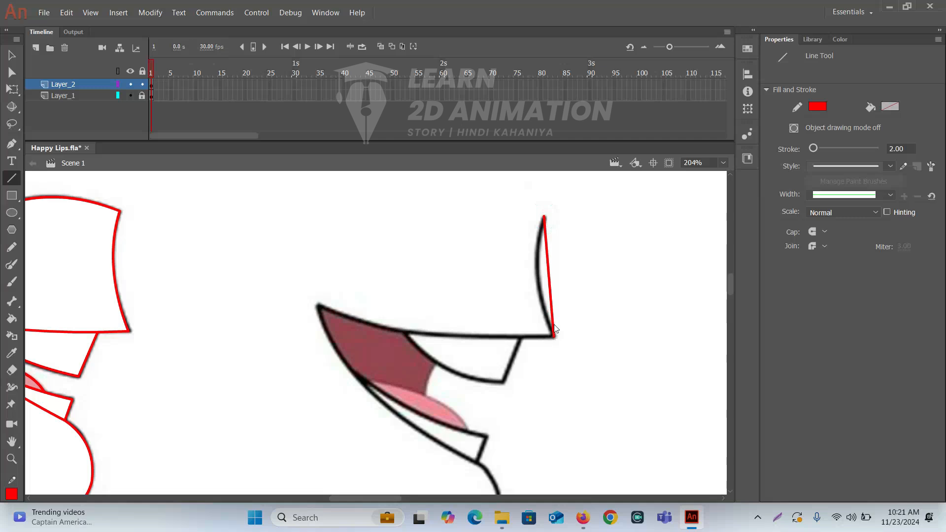
drag(549, 282, 539, 277)
- Trace the second A E I shape's upper lip line and upper teeth with red lines curved to match the sketch
drag(553, 336, 320, 309)
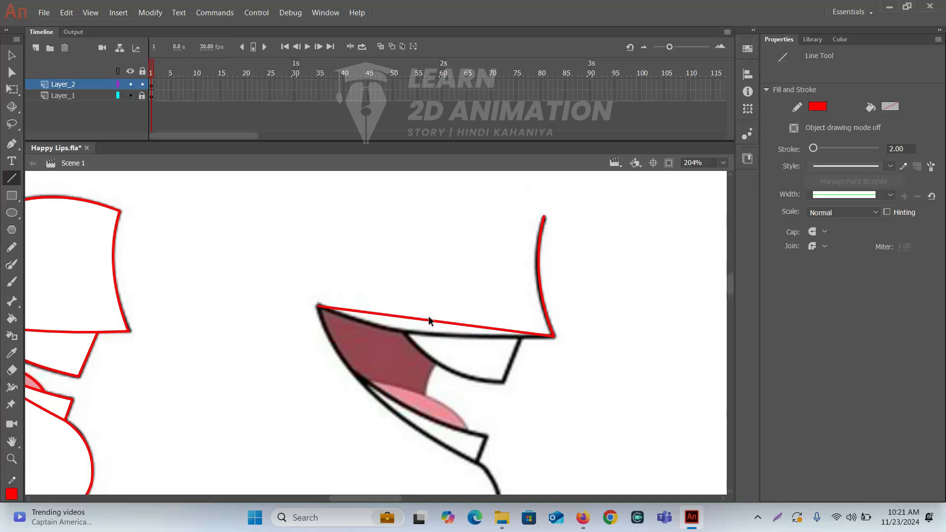
drag(431, 318, 415, 333)
mouse_move(525, 353)
mouse_down()
mouse_move(541, 266)
mouse_move(518, 296)
mouse_move(417, 245)
mouse_up()
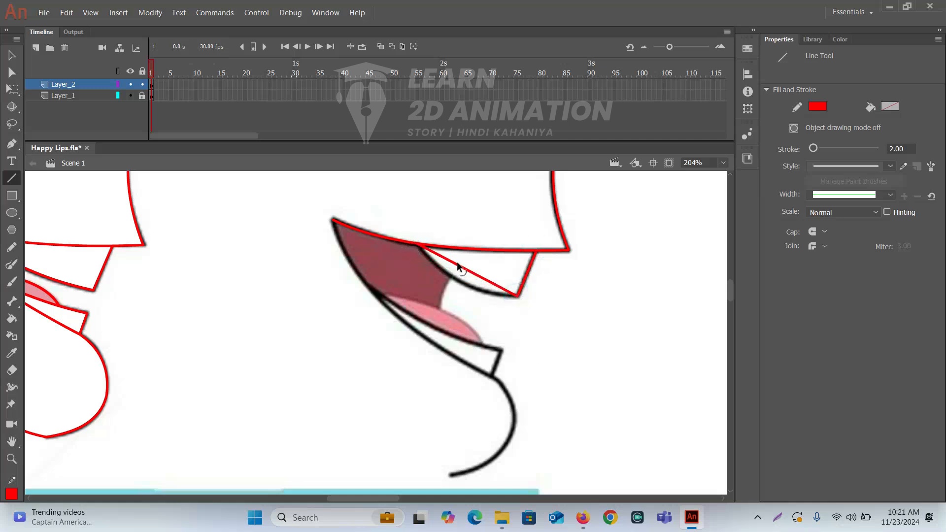
drag(453, 274, 452, 280)
- Draw a red line from the mouth corner to the start of the lower lip and bend it along the sketched lower edge
drag(503, 366, 548, 349)
drag(436, 274, 471, 315)
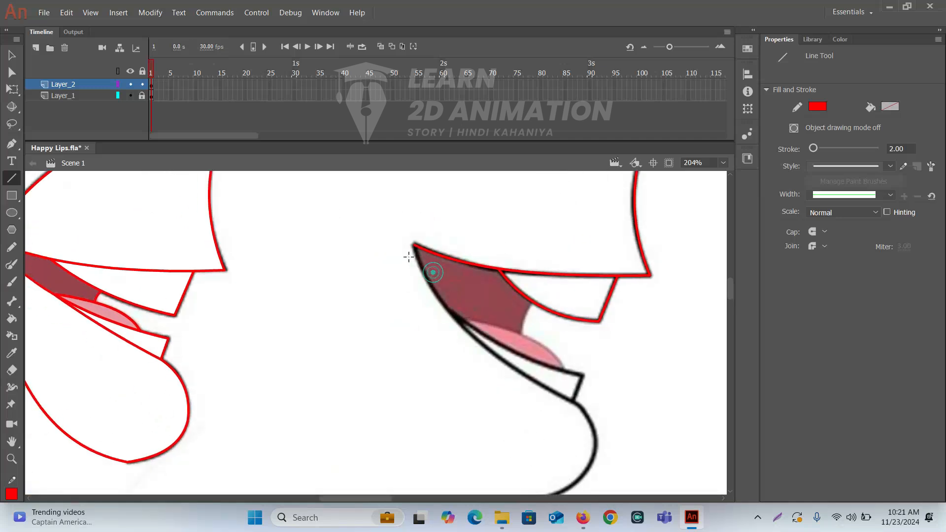
drag(414, 246, 581, 407)
drag(526, 356, 568, 363)
- Outline the lower teeth of the second A E I shape with red lines, curving the upper one along the sketch
ctrl+alt+click(497, 344)
ctrl+click(507, 346)
ctrl+click(366, 360)
drag(489, 304, 608, 450)
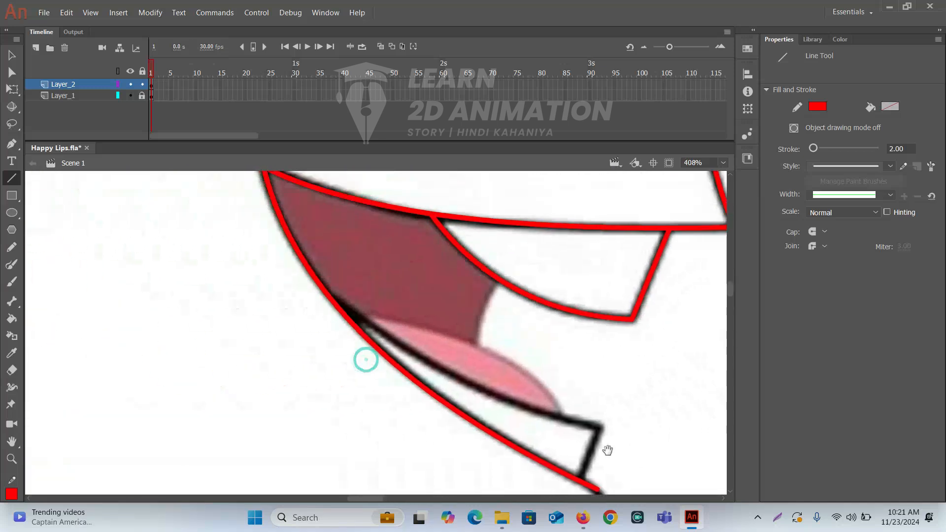
ctrl+alt+click(448, 377)
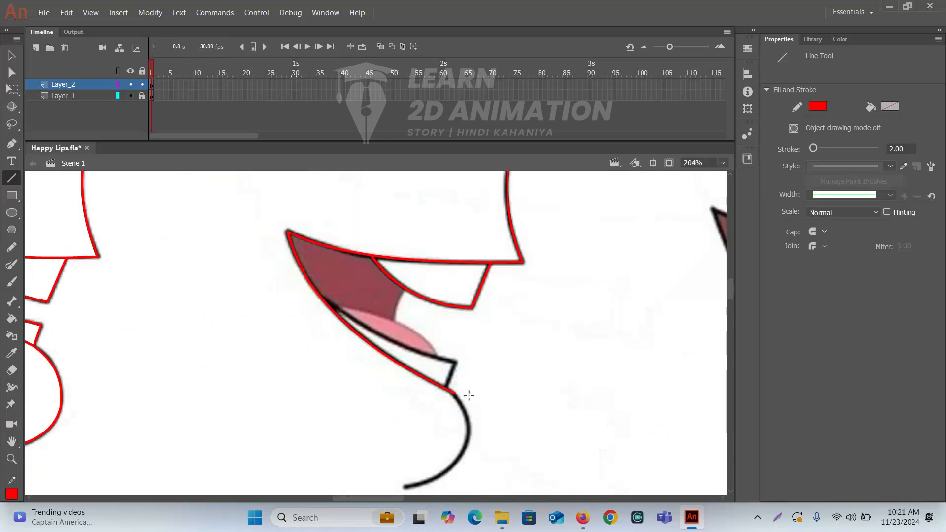
ctrl+click(417, 352)
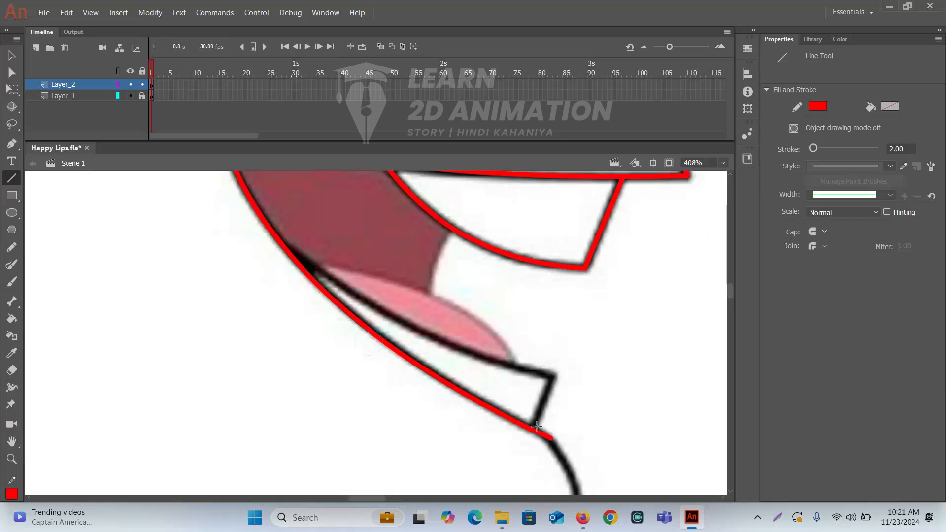
mouse_move(531, 428)
mouse_down()
mouse_move(549, 378)
mouse_move(284, 244)
mouse_up()
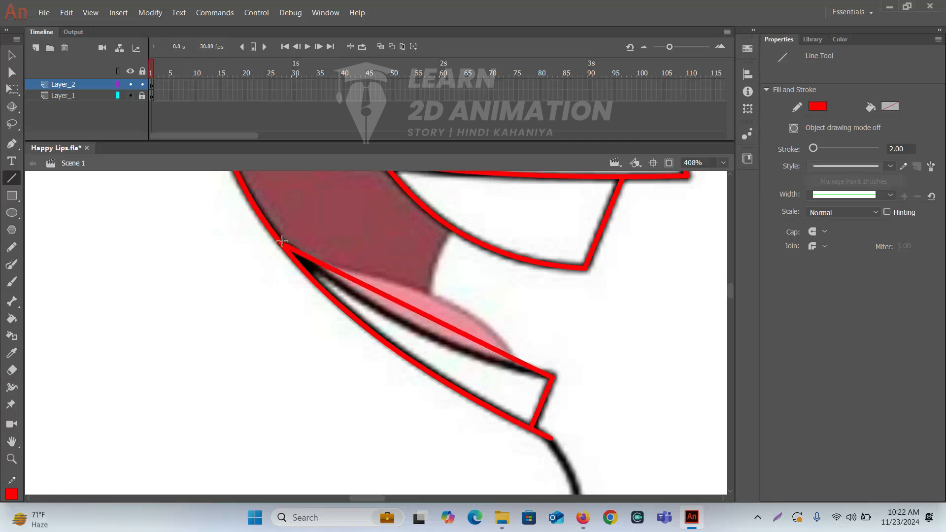
drag(396, 300, 387, 315)
- Trace the tongue's upper curve in red and add the mouth interior's back edge between the tongue and upper teeth
mouse_move(514, 365)
mouse_down()
mouse_move(430, 295)
mouse_move(328, 271)
mouse_move(325, 262)
mouse_up()
drag(420, 311, 302, 258)
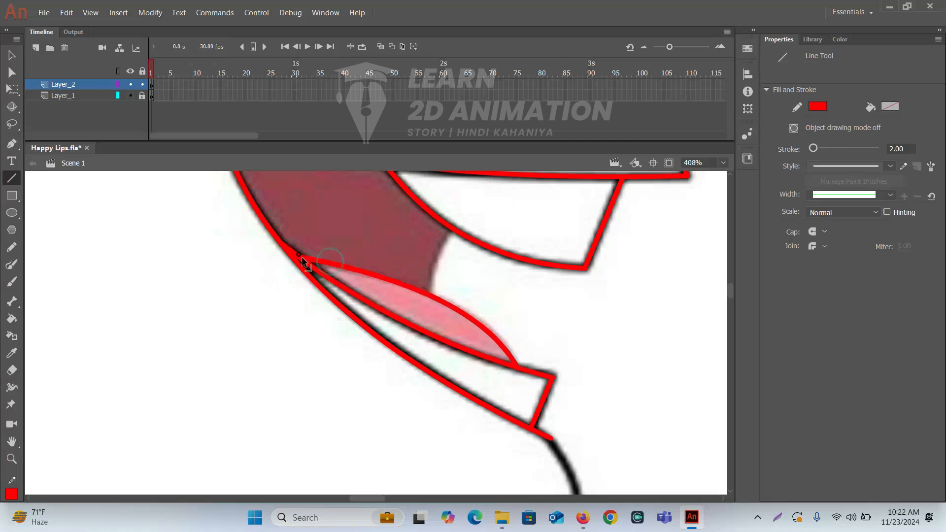
drag(469, 316, 478, 320)
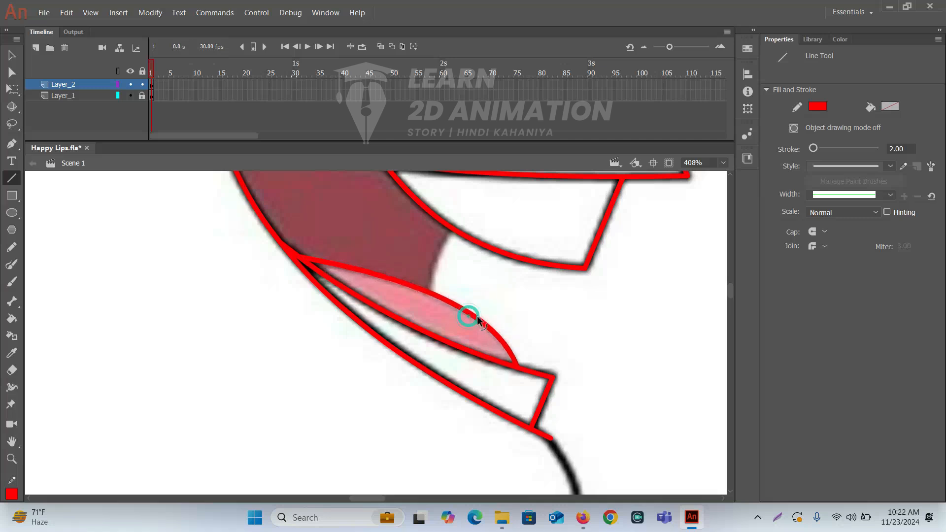
mouse_move(430, 292)
mouse_down()
mouse_move(452, 229)
mouse_move(437, 243)
mouse_up()
click(505, 263)
drag(446, 350, 518, 285)
mouse_move(494, 354)
mouse_down()
mouse_move(531, 270)
mouse_move(510, 345)
mouse_move(467, 366)
mouse_up()
drag(490, 324, 525, 336)
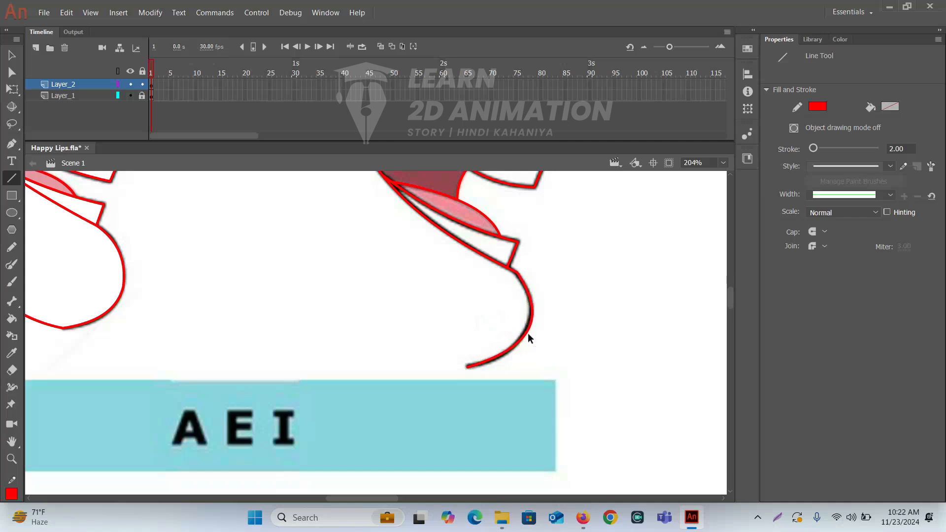
key(ctrl+z)
- Delete the short red line end that overshoots the lower teeth's bottom corner
click(506, 307)
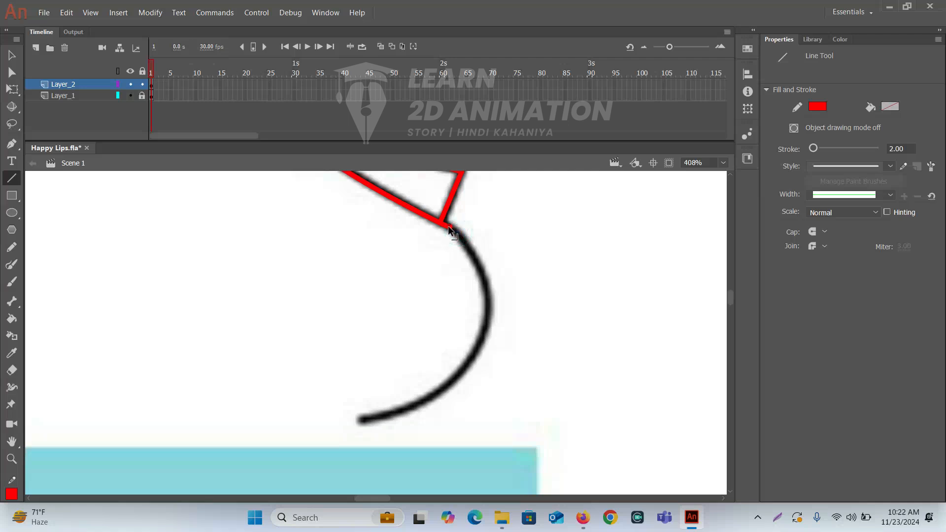
mouse_move(448, 227)
mouse_down()
mouse_move(484, 262)
mouse_move(452, 232)
mouse_up()
key(Delete)
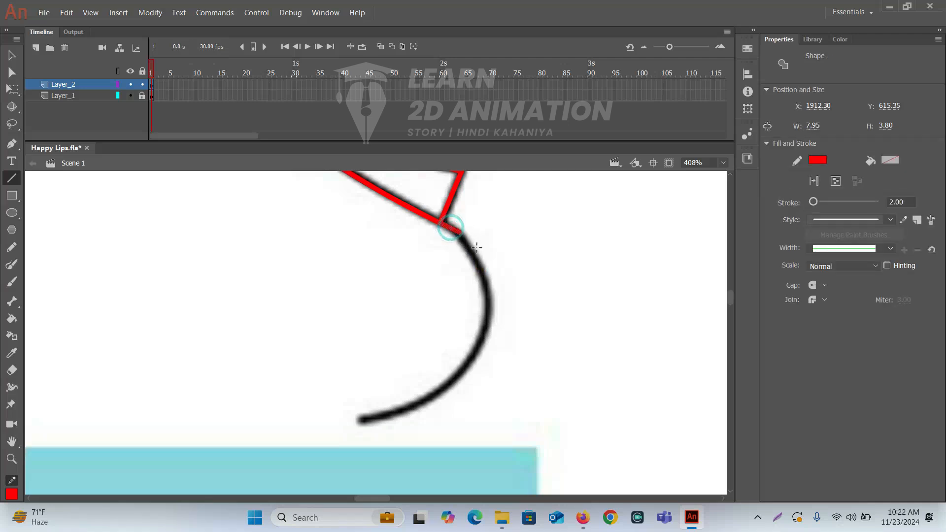
- Trace the second A E I shape's rounded lower lip with two joined red lines bent along the sketch
drag(443, 225, 487, 317)
drag(467, 279, 481, 273)
drag(487, 318, 361, 421)
drag(419, 374, 442, 390)
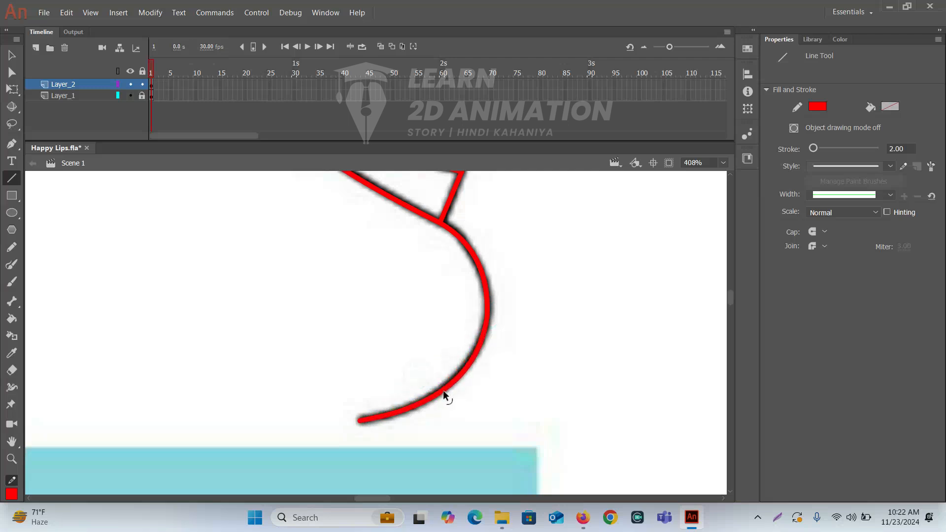
- Draw a red line from the lower lip's end to a point left of the mouth corner and bow it outward
key(ctrl+minus)
drag(312, 351, 346, 270)
key(ctrl+minus)
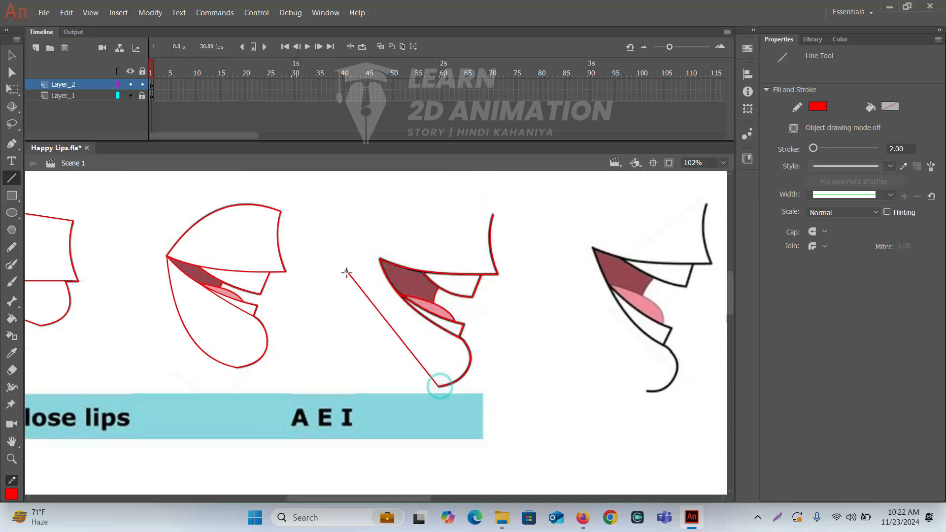
drag(393, 329, 382, 360)
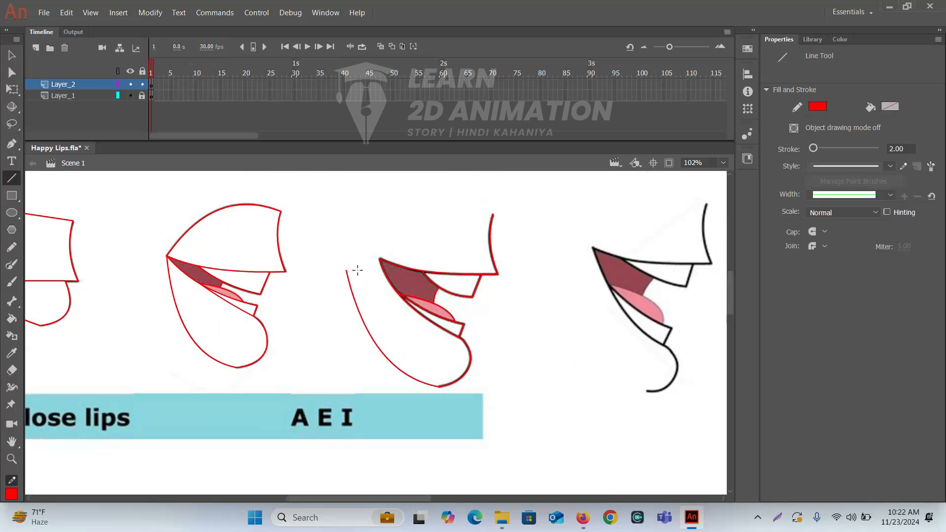
- Close the upper part of the second A E I shape with an outward-arched red line joined to the upright's upper end
drag(346, 269, 439, 208)
drag(394, 240, 378, 215)
click(410, 242)
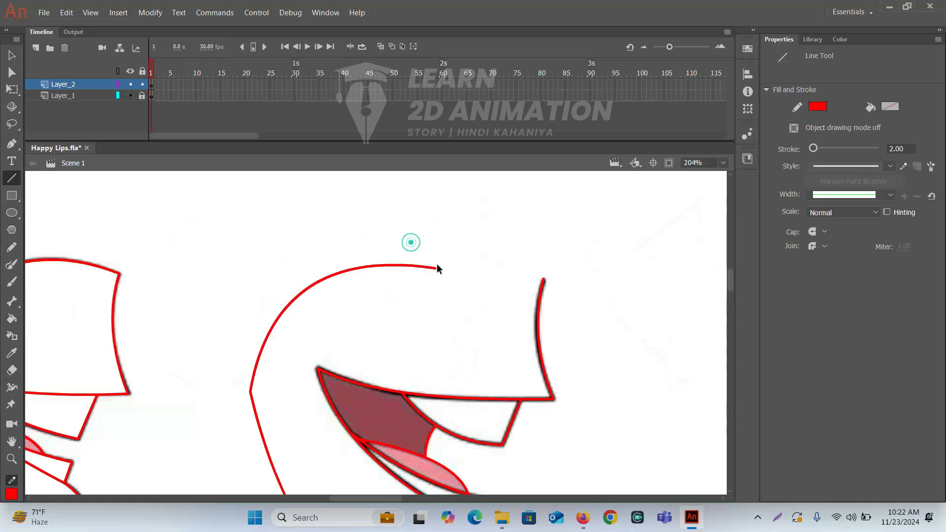
drag(437, 267, 541, 279)
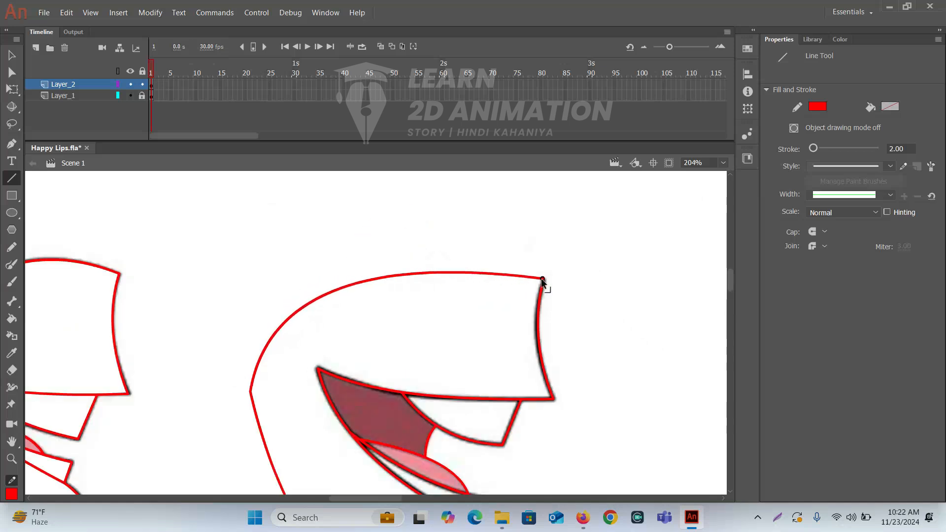
- Fill the second A E I shape's mouth interior with the sketch's dark red and its tongue with pink, sampling both colours
drag(480, 335, 502, 207)
mouse_move(496, 246)
mouse_down()
mouse_move(453, 281)
mouse_move(442, 241)
mouse_move(452, 200)
mouse_up()
key(k)
key(i)
click(367, 266)
key(i)
click(415, 320)
- Trace the upright edge of the open-mouth sketch right of the A E I pair with a curved red line
key(ctrl+minus)
key(ctrl+minus)
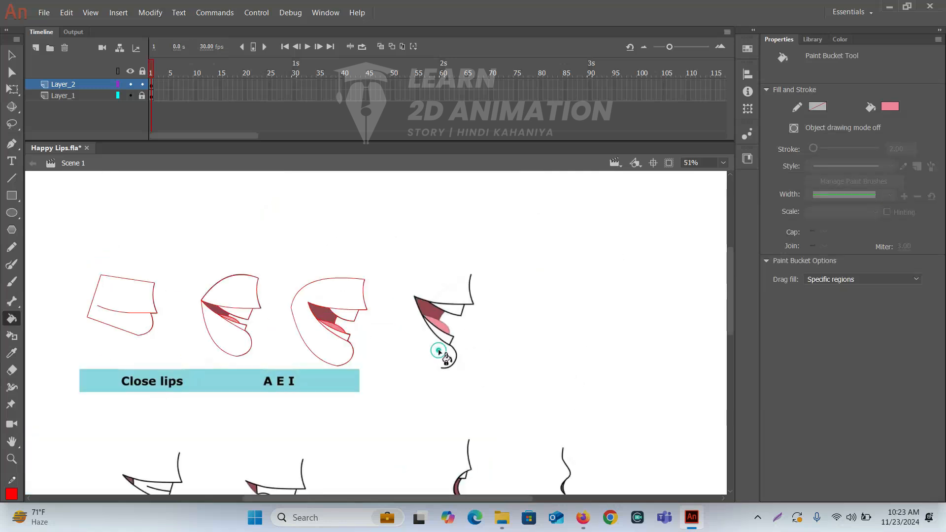
drag(470, 362, 496, 312)
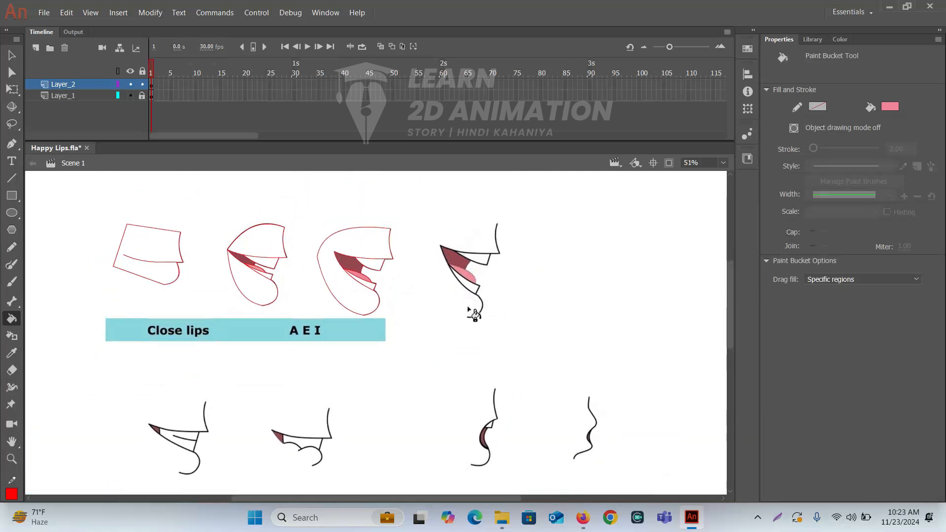
key(n)
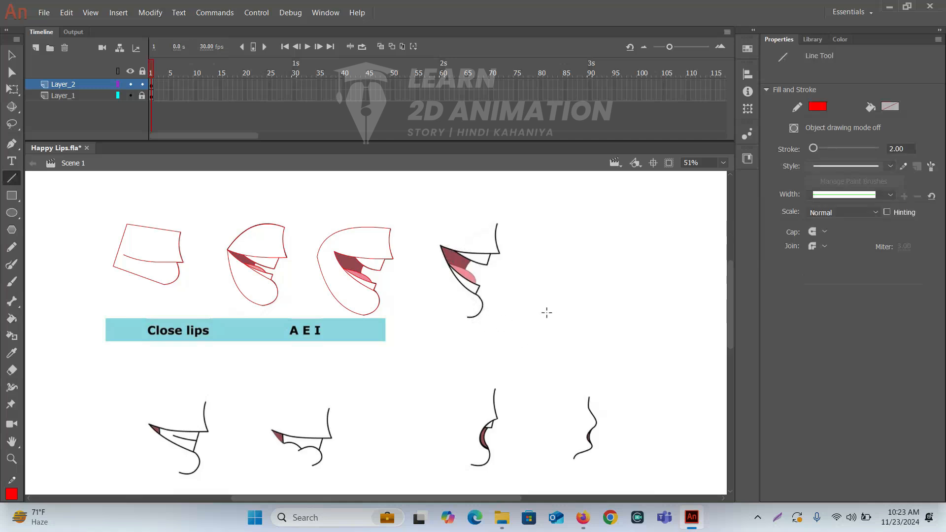
mouse_move(478, 408)
mouse_down()
mouse_move(423, 205)
mouse_move(437, 266)
mouse_move(518, 439)
mouse_move(498, 375)
mouse_up()
scroll(498, 259, up, 5)
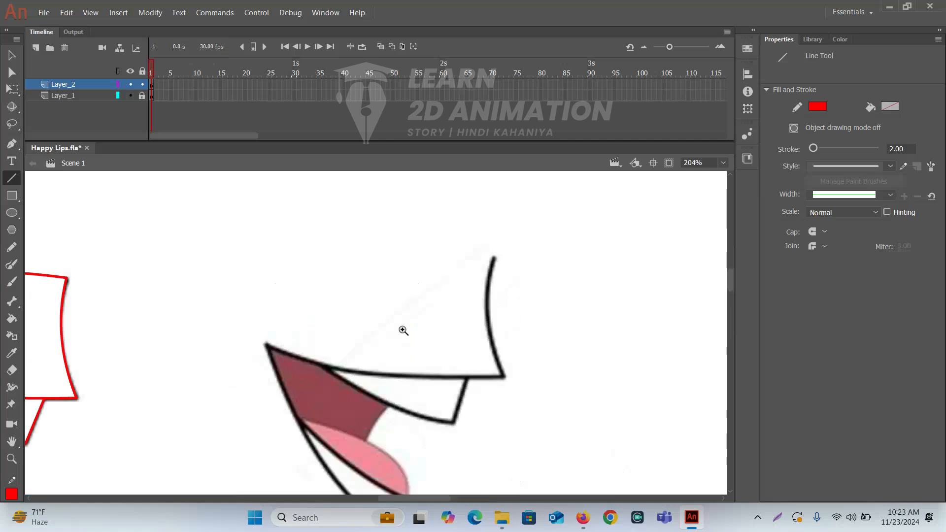
scroll(518, 197, up, 1)
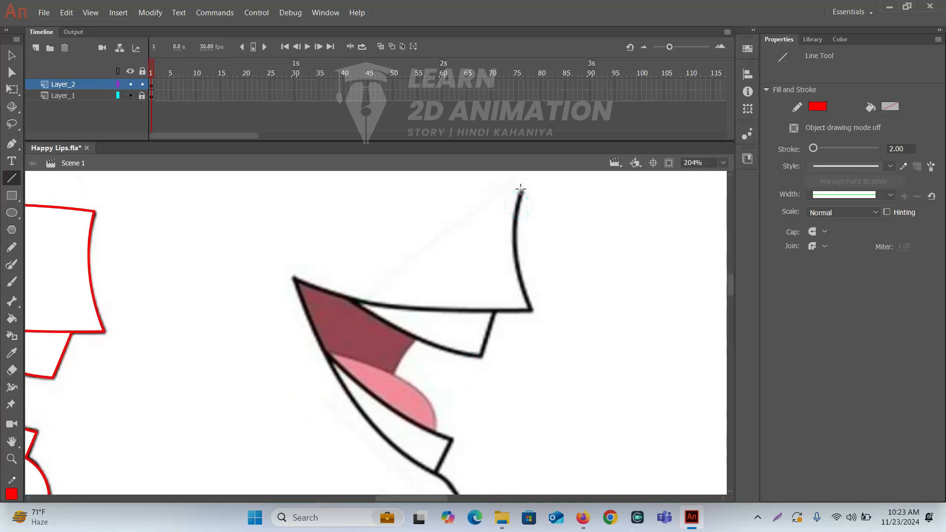
drag(522, 192, 531, 311)
drag(527, 258, 516, 249)
- Trace this mouth's upper lip line and its lower edge from the mouth corner to the lower lip with curved red lines
mouse_move(531, 310)
mouse_down()
mouse_move(361, 299)
mouse_move(294, 278)
mouse_up()
drag(402, 294, 386, 306)
scroll(386, 306, down, 4)
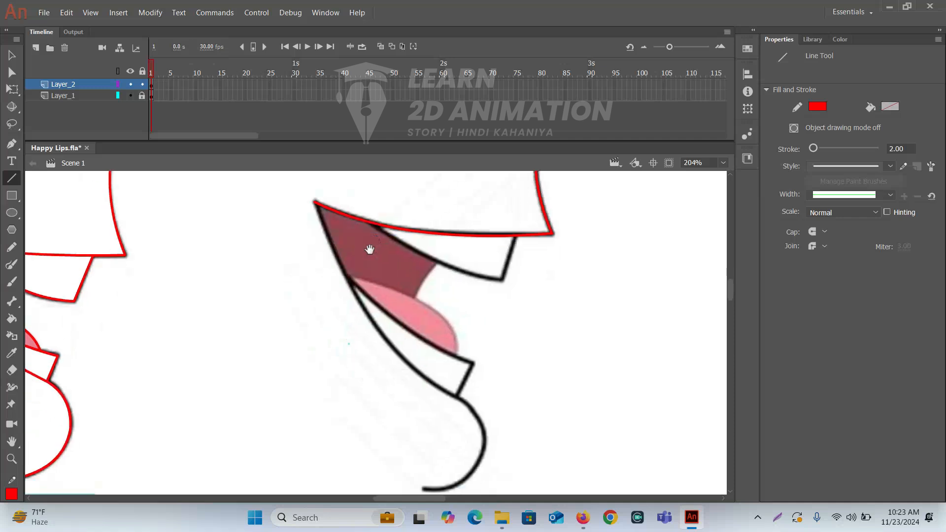
mouse_move(316, 176)
mouse_down()
mouse_move(410, 336)
mouse_move(457, 370)
mouse_up()
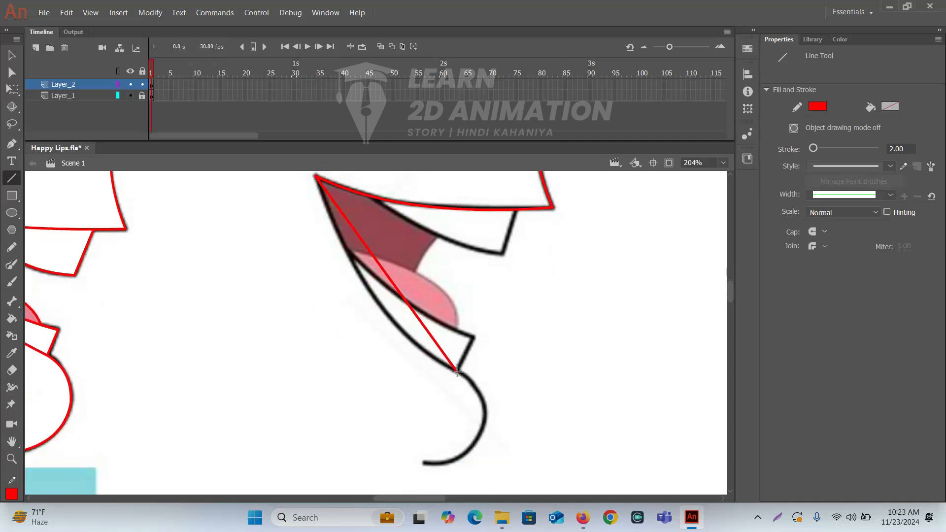
drag(403, 301, 391, 326)
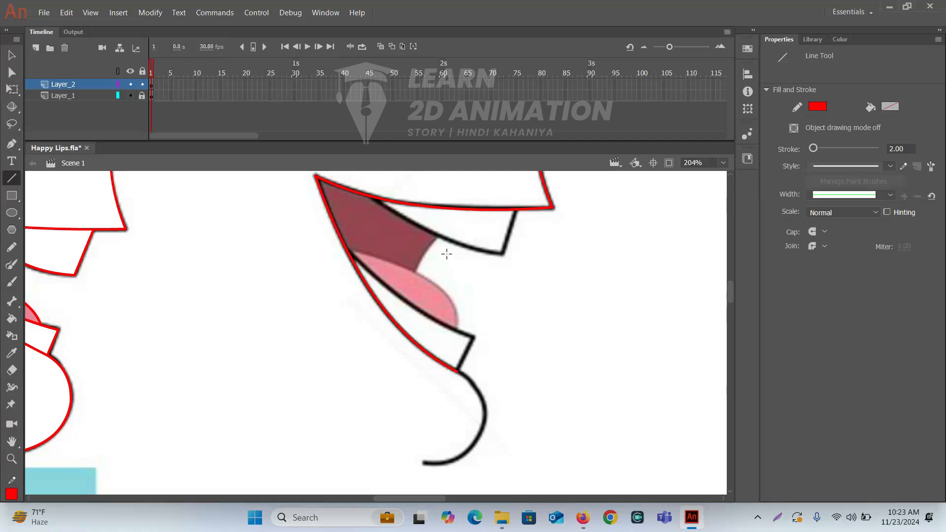
- Outline the upper and lower teeth of this mouth with red lines bent to match the sketch
mouse_move(516, 215)
mouse_down()
mouse_move(503, 253)
mouse_move(373, 198)
mouse_up()
drag(441, 224, 437, 236)
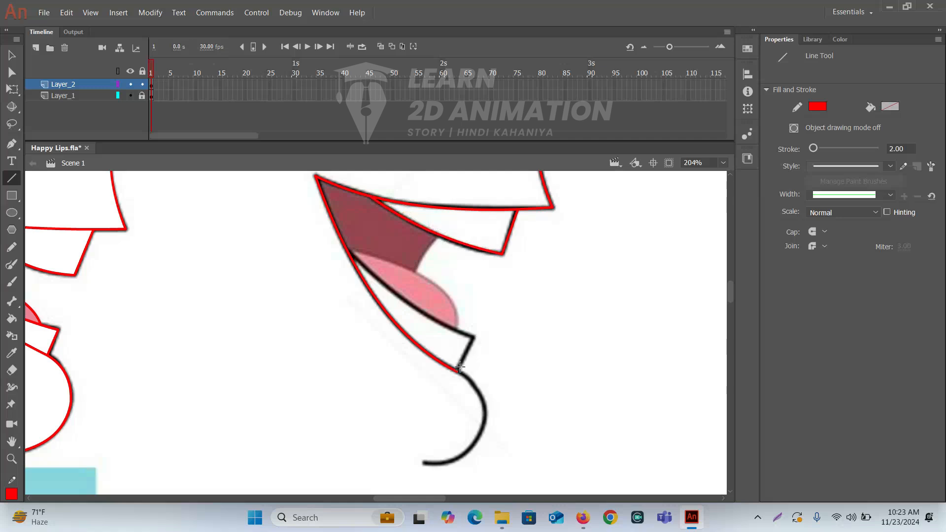
mouse_move(457, 370)
mouse_down()
mouse_move(473, 338)
mouse_move(349, 249)
mouse_up()
drag(415, 293, 412, 307)
- Trace this mouth's tongue curve up to the lower teeth's inner corner and connect the tongue to the upper teeth in red
drag(457, 330, 359, 242)
drag(407, 285, 438, 289)
click(415, 284)
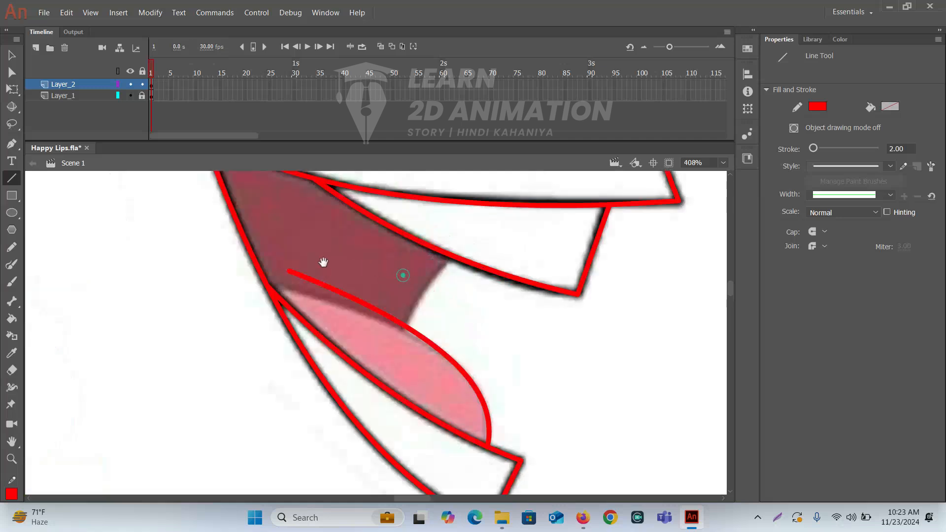
drag(274, 279, 271, 280)
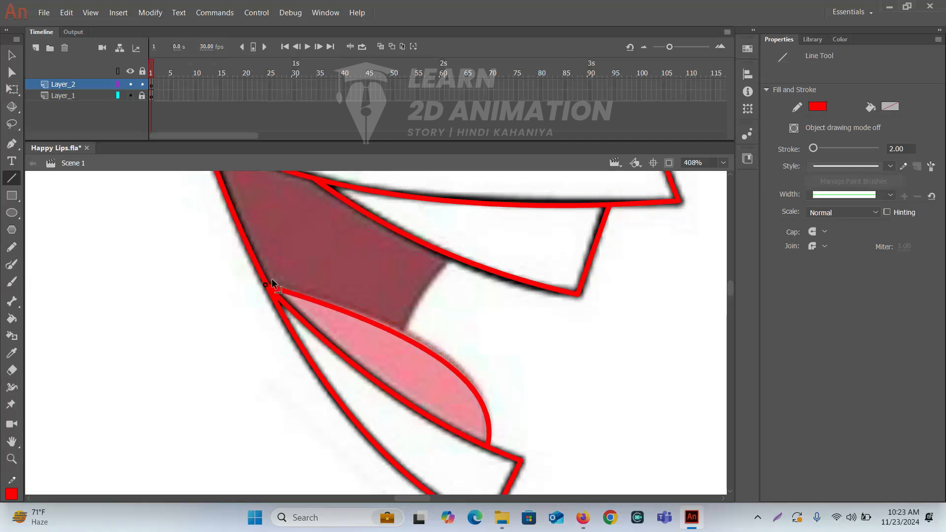
drag(389, 331, 450, 258)
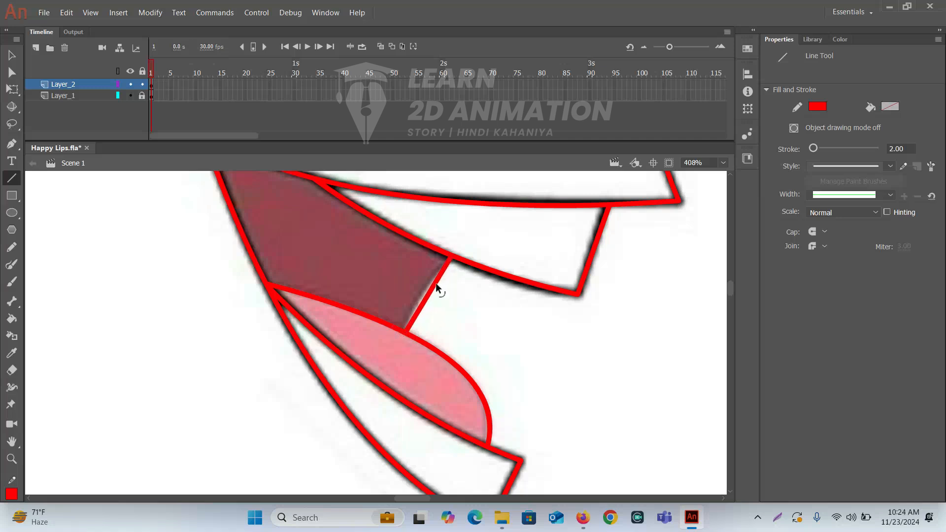
- Bend the line joining tongue and upper teeth to the sketch, and trace the lower lip down to the chin in curved red lines
drag(418, 285, 462, 110)
mouse_move(462, 320)
mouse_down()
mouse_move(535, 367)
mouse_move(490, 230)
mouse_move(543, 316)
mouse_move(544, 285)
mouse_up()
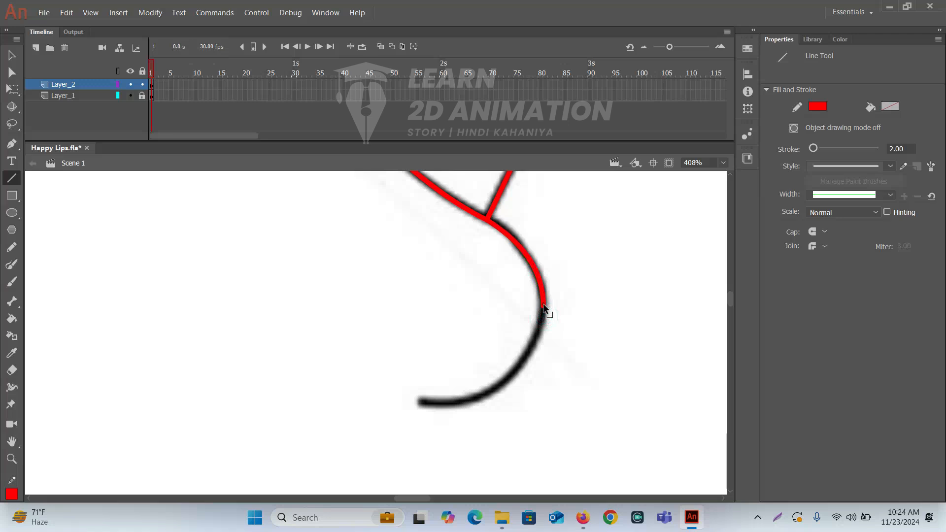
drag(545, 309, 420, 404)
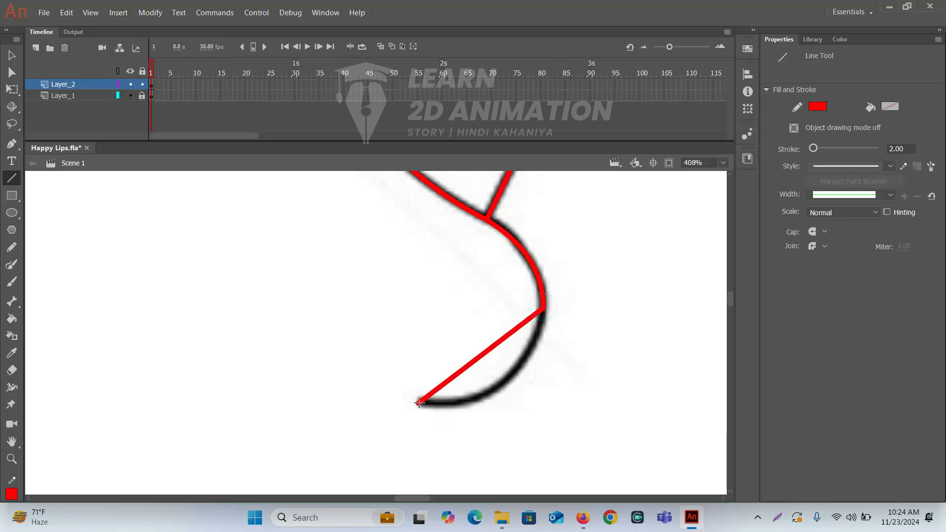
drag(464, 376, 498, 389)
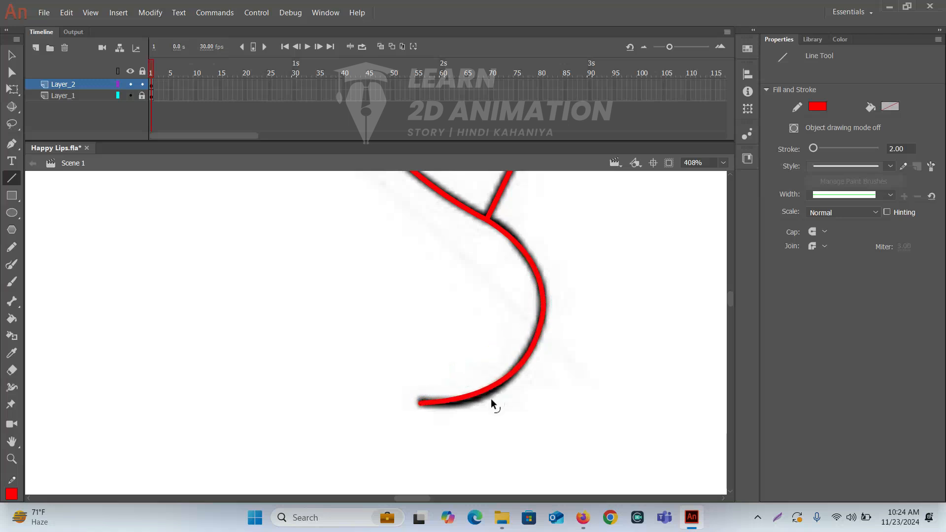
- Close the back of this mouth's outline with straight red lines from the chin end to the top of the upright edge
ctrl+alt+click(458, 332)
drag(391, 336, 567, 410)
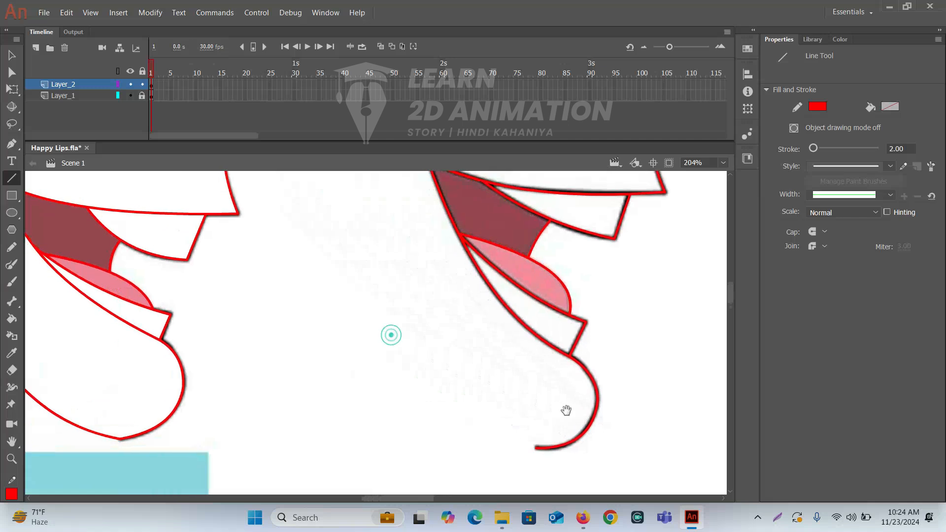
mouse_move(541, 450)
mouse_down()
mouse_move(349, 222)
mouse_move(389, 369)
mouse_move(423, 227)
mouse_move(670, 214)
mouse_up()
drag(548, 288, 476, 241)
- Fill this mouth's lips and teeth white, its tongue with the sketch's pink and its interior with the sketch's dark red
ctrl+alt+click(482, 240)
key(i)
click(403, 318)
click(345, 318)
click(398, 364)
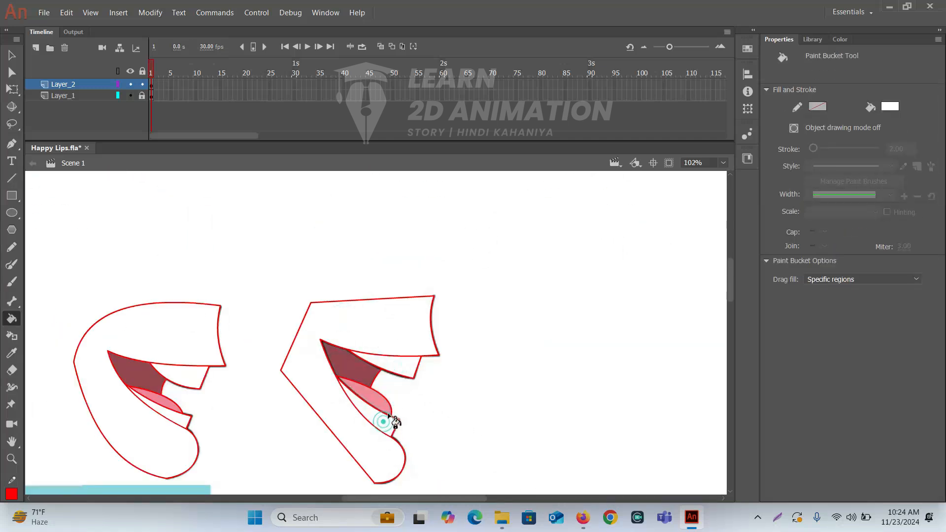
key(i)
click(377, 401)
key(i)
click(359, 363)
- Group the filled angular open mouth and the larger A E I mouth beside it as two separate groups
key(ctrl+minus)
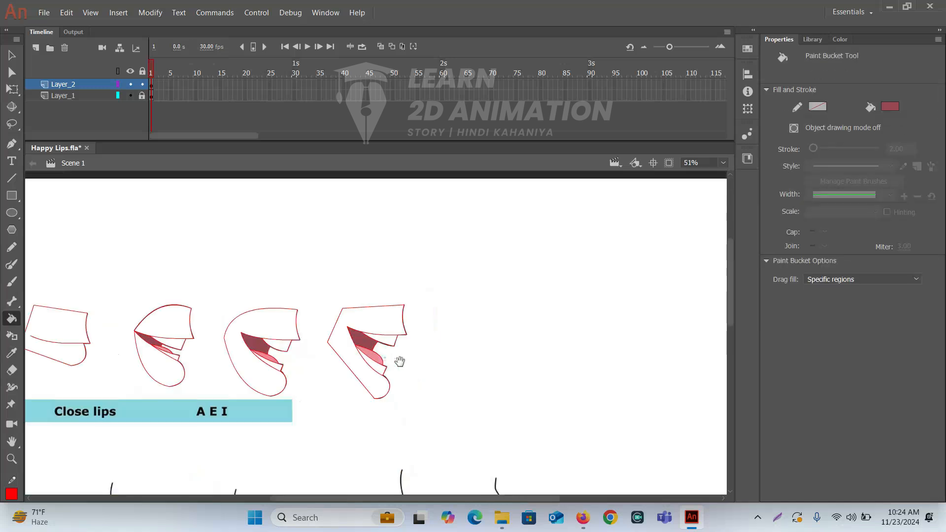
key(v)
drag(402, 357, 551, 329)
drag(609, 405, 463, 208)
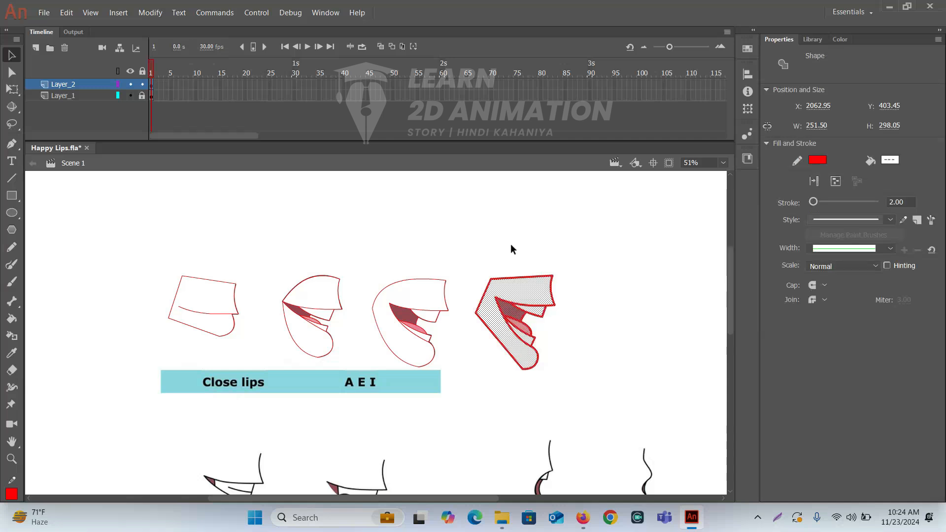
key(ctrl+g)
scroll(450, 247, left, 3)
drag(468, 319, 533, 371)
key(ctrl+g)
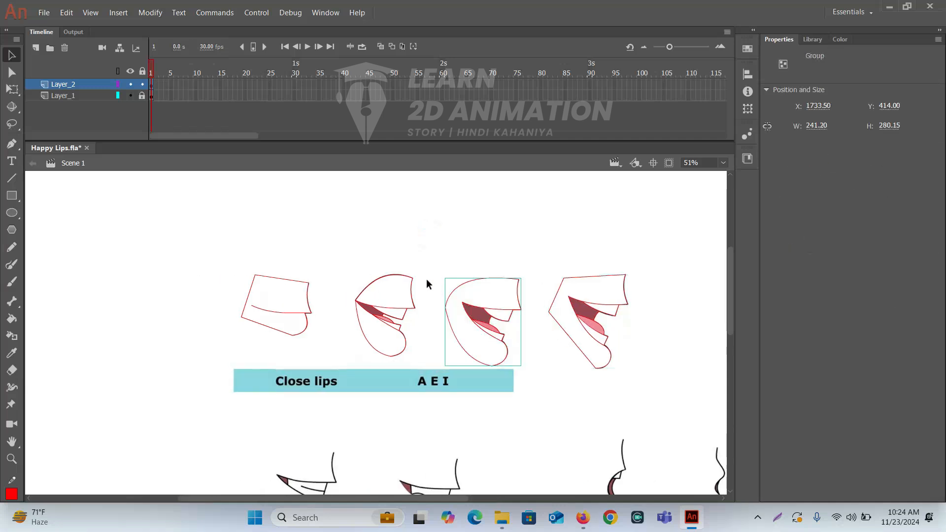
- Group the smaller A E I mouth and select it together with the closed-lips mouth
drag(335, 228, 431, 370)
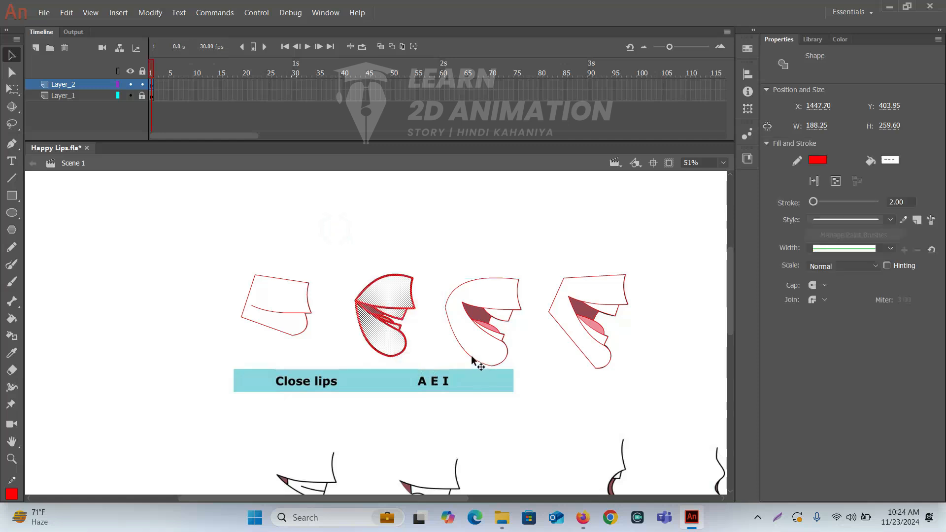
key(ctrl+g)
drag(203, 231, 366, 384)
key(ctrl+g)
- Trace the upright edge above the E mouth sketch with a red line bent to match the curve
drag(511, 385, 496, 260)
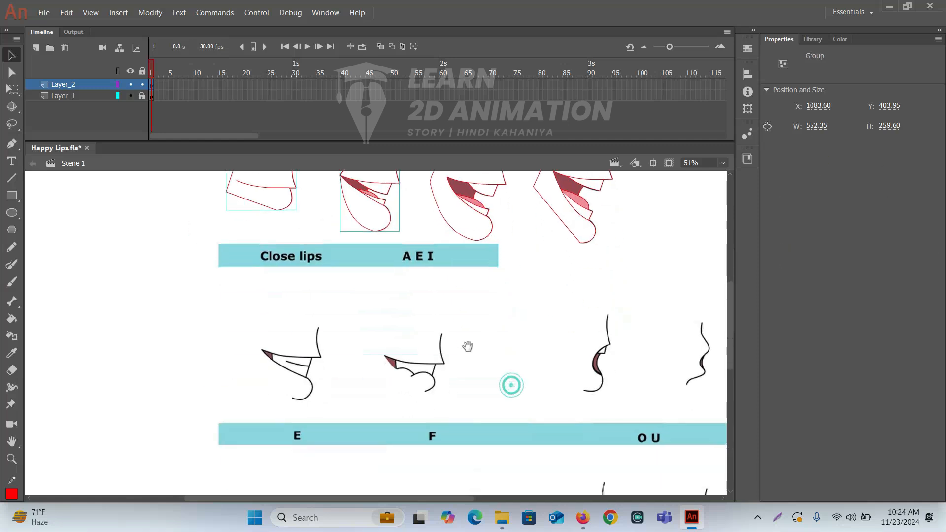
drag(448, 350, 493, 241)
key(ctrl+=)
key(ctrl+=)
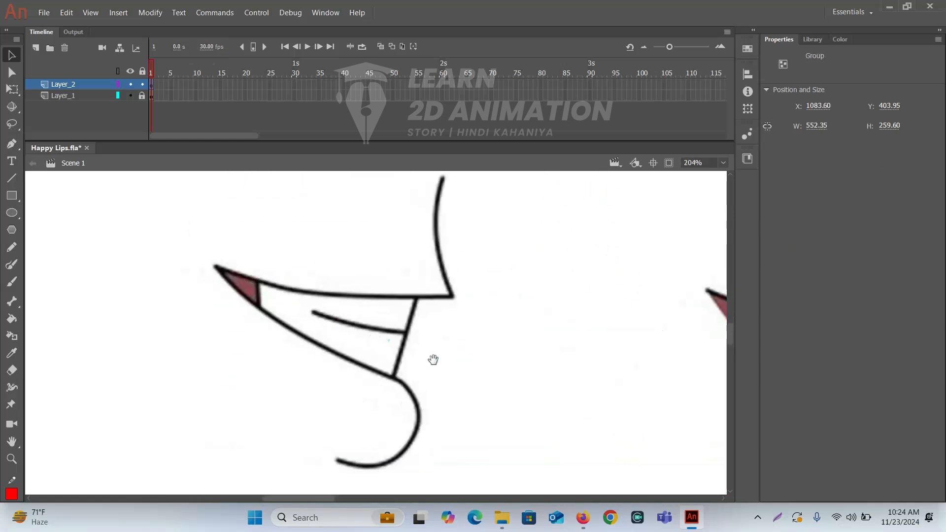
drag(437, 327, 467, 350)
key(n)
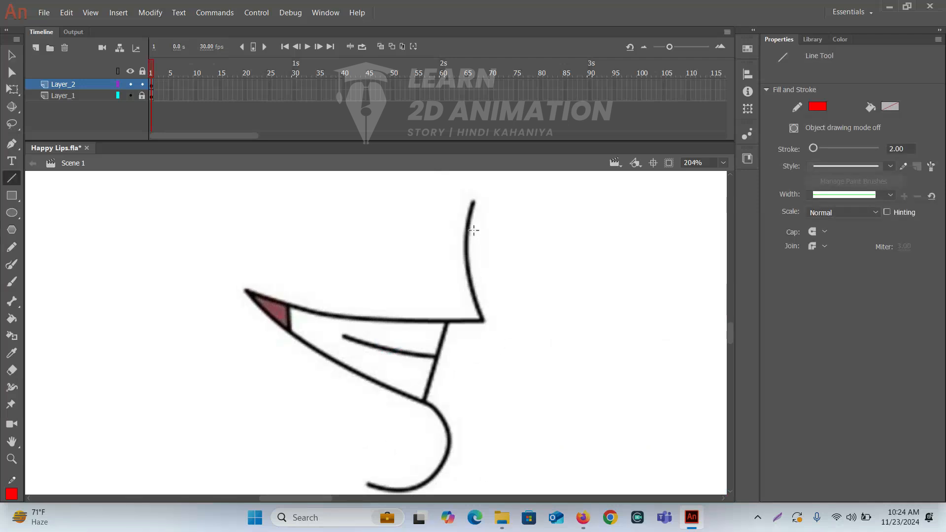
drag(473, 199, 483, 321)
drag(478, 267, 467, 260)
- Trace the E mouth's upper lip line and its lower edge from the mouth corner with curved red lines
drag(483, 321, 246, 291)
drag(358, 306, 339, 315)
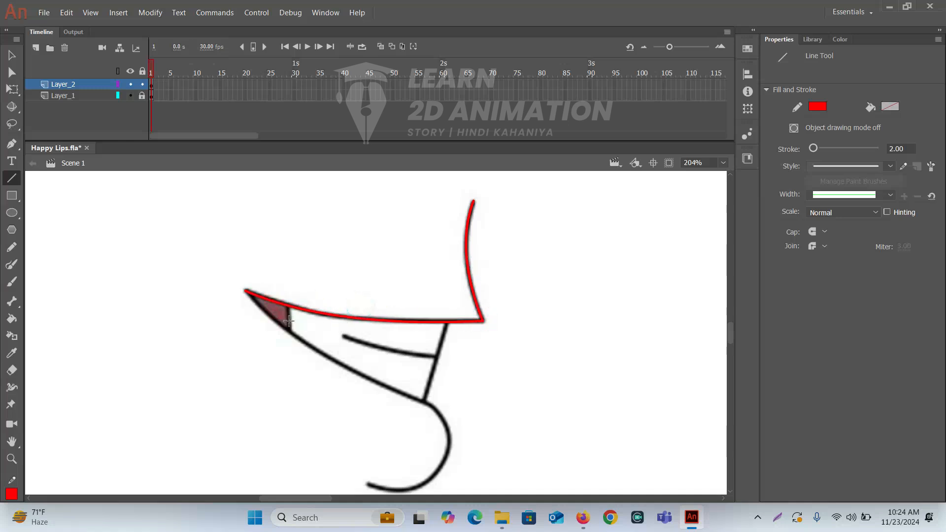
mouse_move(246, 291)
mouse_down()
mouse_move(391, 392)
mouse_move(425, 403)
mouse_up()
drag(349, 359, 335, 365)
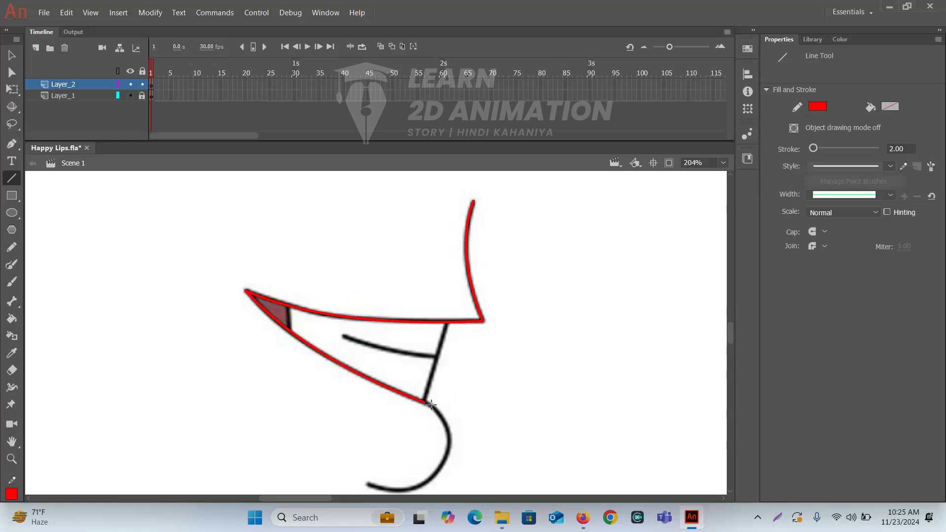
- Draw the E mouth's front teeth edge, the curved line between the teeth and the inner edge of the dark corner in red
drag(425, 402, 447, 323)
drag(379, 348, 343, 337)
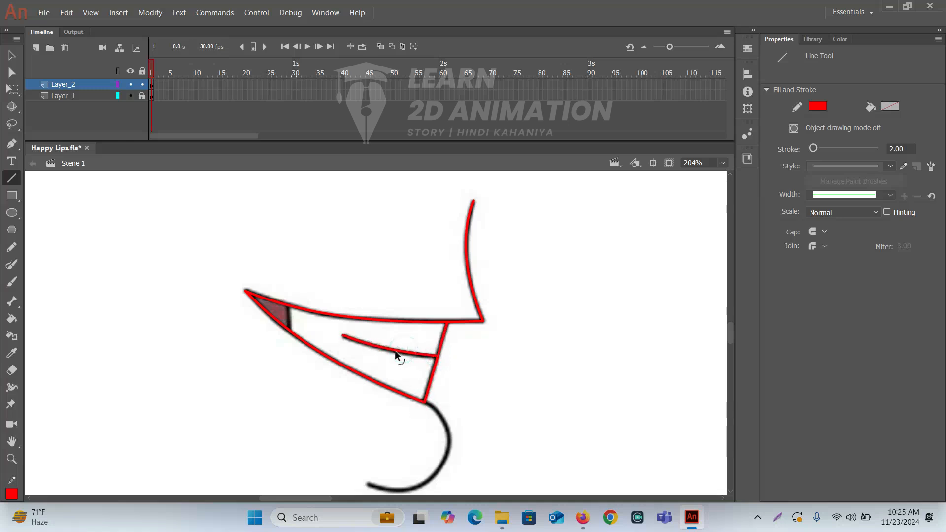
drag(289, 304, 291, 329)
- Trace the E mouth's lower lip curve and close the outline with two straight red lines meeting behind the mouth corner
drag(470, 395, 434, 278)
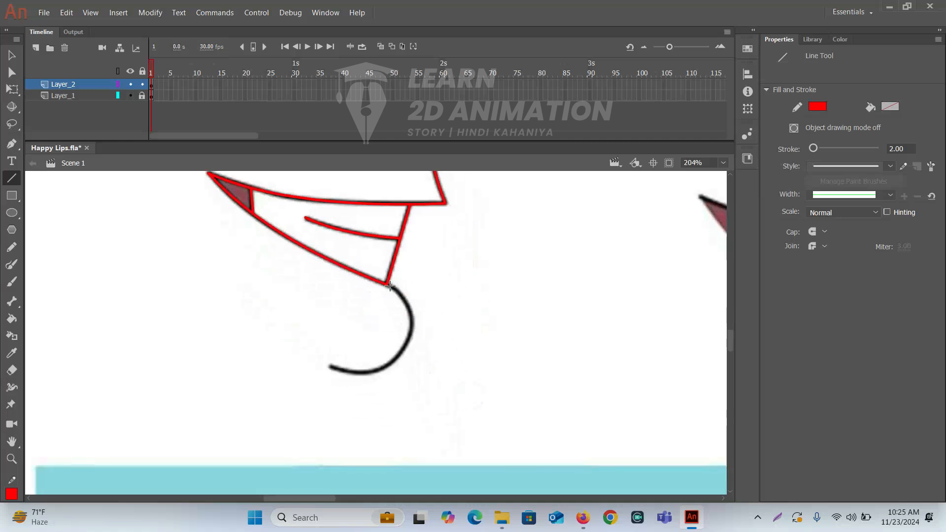
mouse_move(411, 321)
mouse_down()
mouse_move(410, 338)
mouse_move(412, 318)
mouse_move(331, 367)
mouse_move(381, 371)
mouse_up()
scroll(450, 375, left, 5)
scroll(450, 374, up, 2)
mouse_move(548, 425)
mouse_down()
mouse_move(392, 316)
mouse_move(328, 237)
mouse_move(310, 342)
mouse_move(535, 268)
mouse_move(642, 257)
mouse_up()
scroll(327, 236, up, 3)
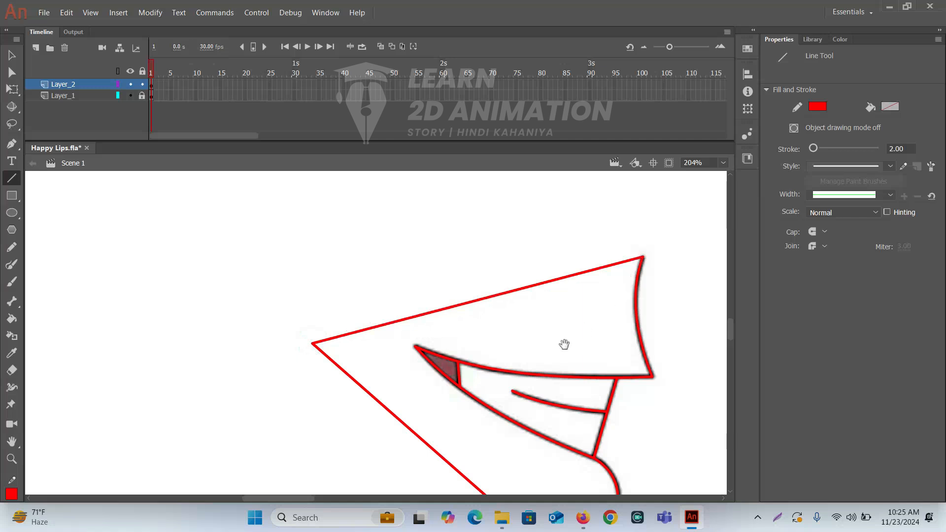
- Fill the E mouth's lips and teeth white and its corner with the dark red sampled from the sketch
drag(539, 343, 401, 268)
key(k)
click(398, 230)
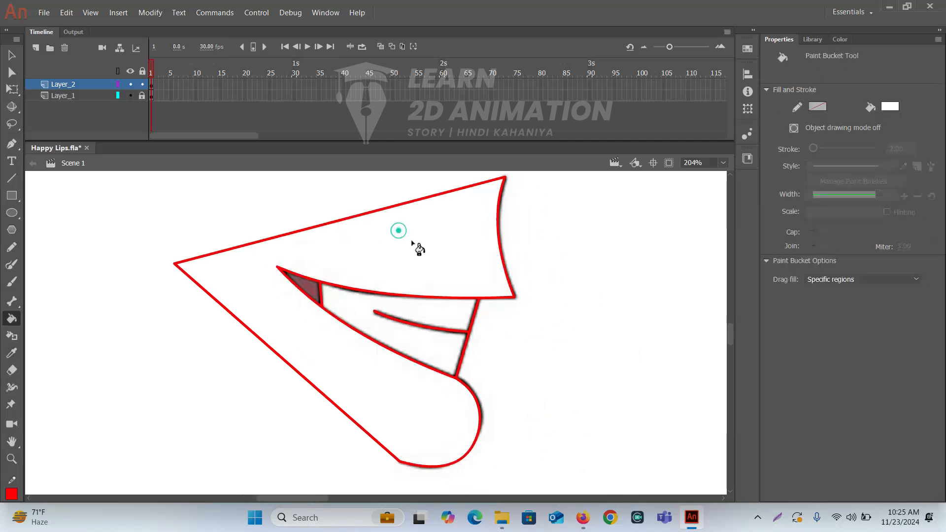
click(424, 310)
key(i)
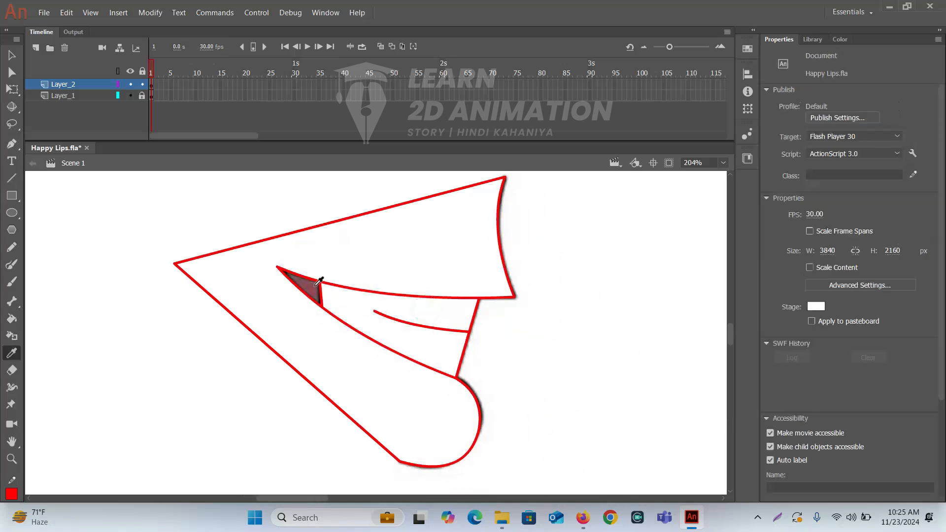
click(317, 294)
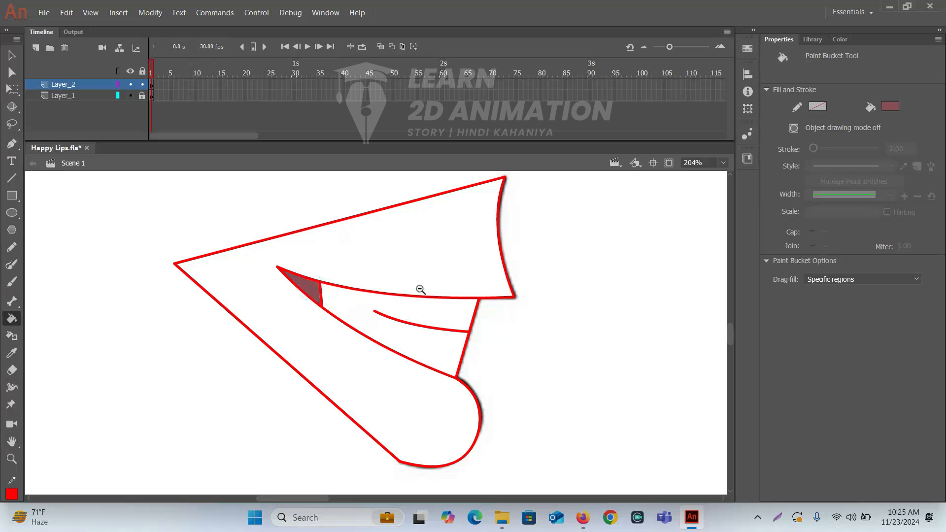
- Select all lines and fills of the E mouth and group them
key(ctrl+minus)
key(ctrl+minus)
click(415, 308)
key(v)
drag(271, 298, 418, 419)
key(ctrl+g)
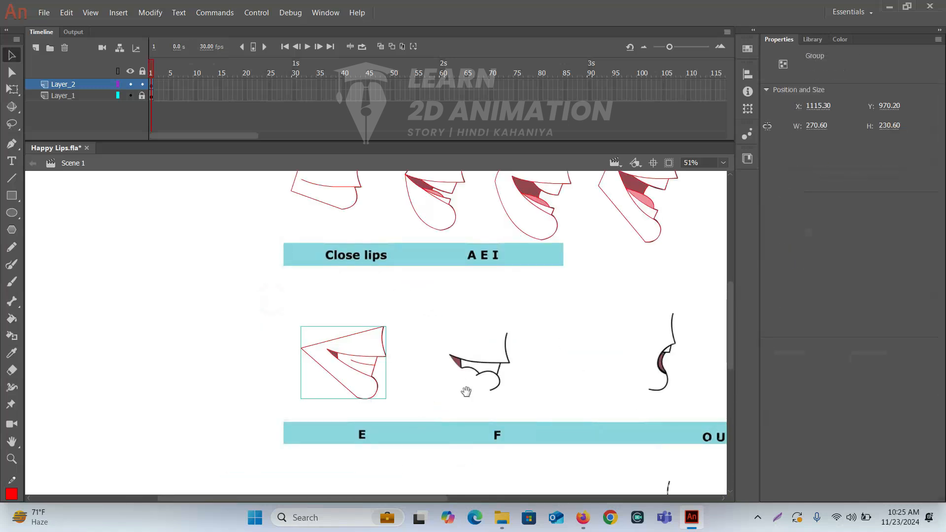
- Trace the upright edge above the F mouth sketch with a red line bent to match the curve
key(z)
click(502, 378)
click(349, 321)
drag(370, 321, 477, 353)
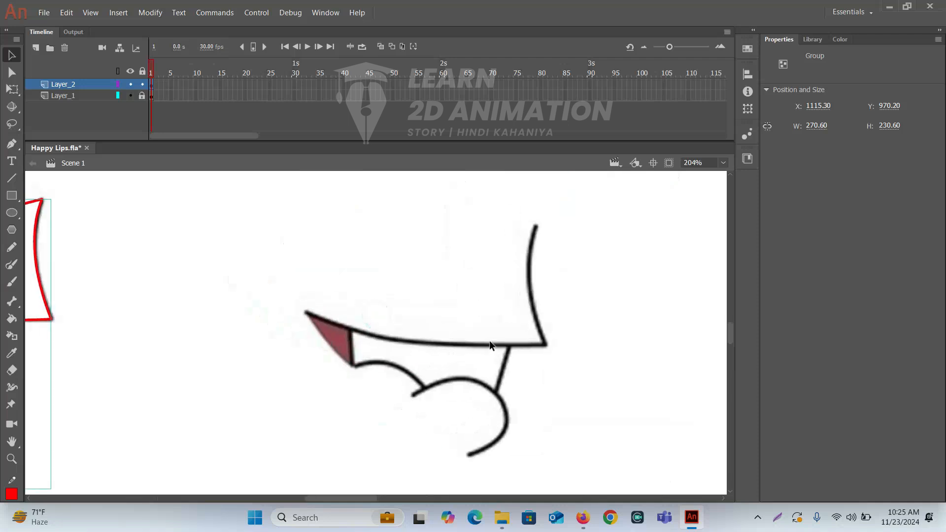
key(n)
drag(535, 226, 546, 343)
drag(542, 301, 528, 292)
- Trace the F mouth's upper lip line with a curved red line and add the straight front edge of the teeth
drag(547, 344, 305, 312)
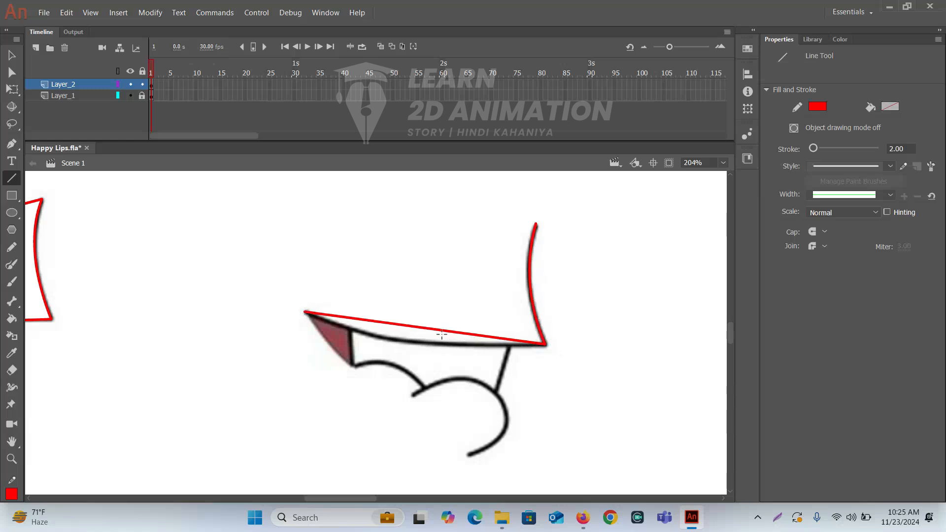
drag(426, 327, 409, 339)
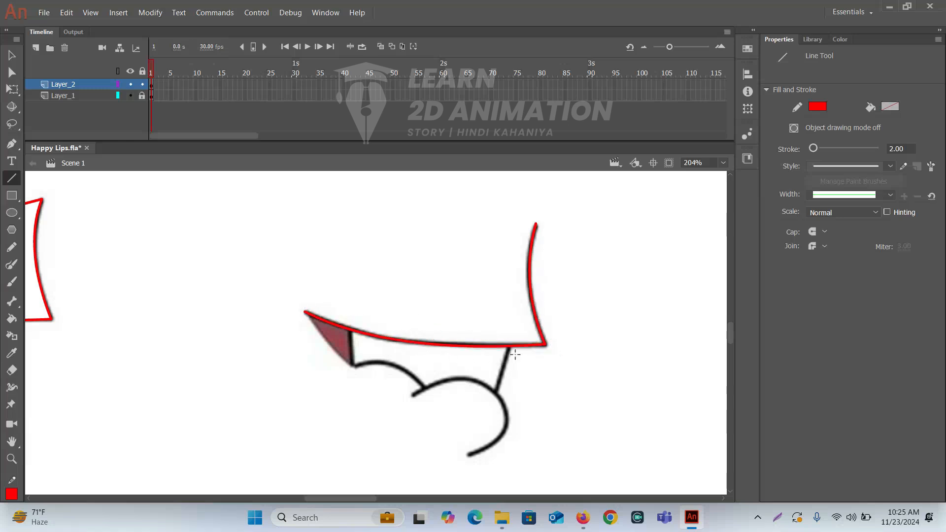
drag(509, 344, 495, 395)
- Trace the outer edge of the F mouth's dark corner and the arched edge beneath its teeth with curved red lines
drag(321, 406, 433, 383)
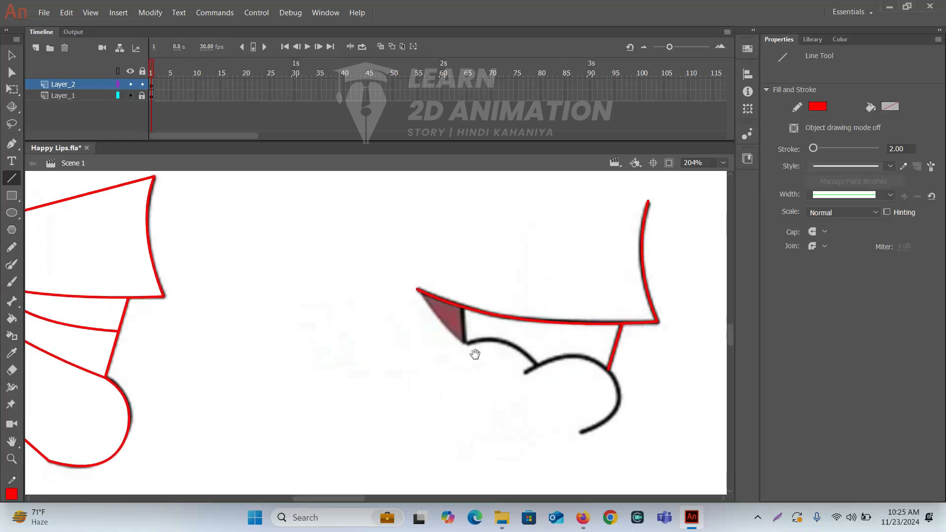
ctrl+click(477, 356)
drag(260, 202, 360, 314)
drag(327, 278, 323, 287)
mouse_move(412, 311)
mouse_down()
mouse_move(276, 285)
mouse_move(363, 330)
mouse_up()
drag(304, 315, 310, 288)
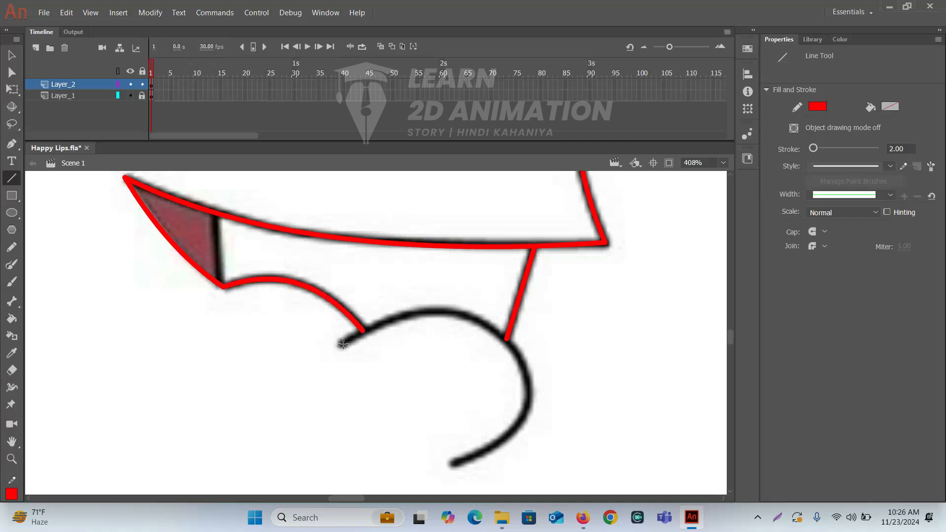
- Trace the F mouth's lower lip with two curved red lines, over the top to the teeth and around down to the chin
drag(343, 343, 507, 339)
drag(432, 342, 445, 314)
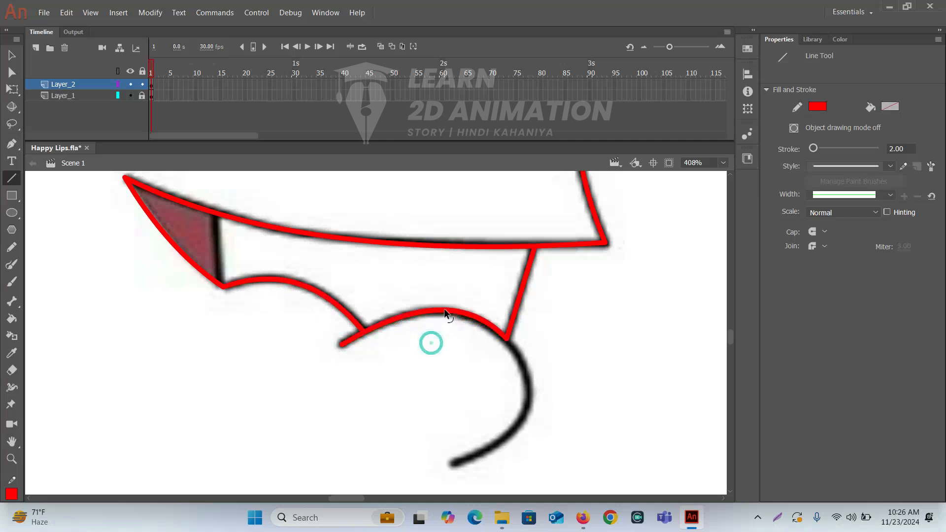
scroll(547, 320, down, 3)
drag(512, 283, 472, 404)
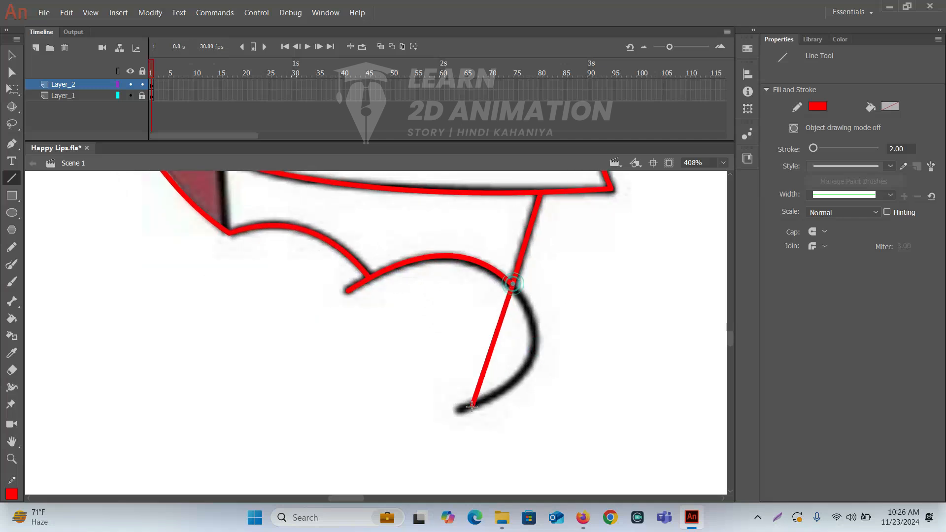
drag(481, 358, 532, 366)
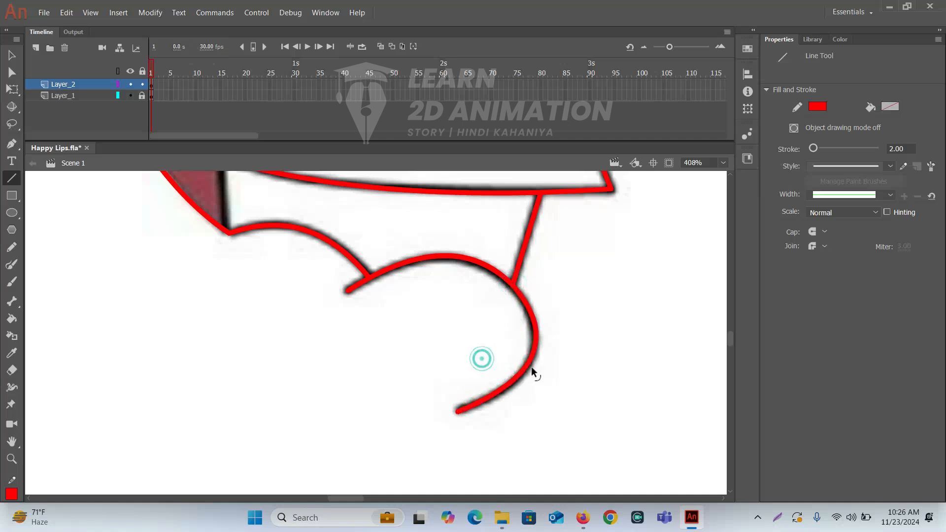
- Draw the inner edge of the F mouth's dark corner and close the outline behind the mouth with straight red lines
drag(408, 291, 603, 451)
drag(438, 363, 422, 386)
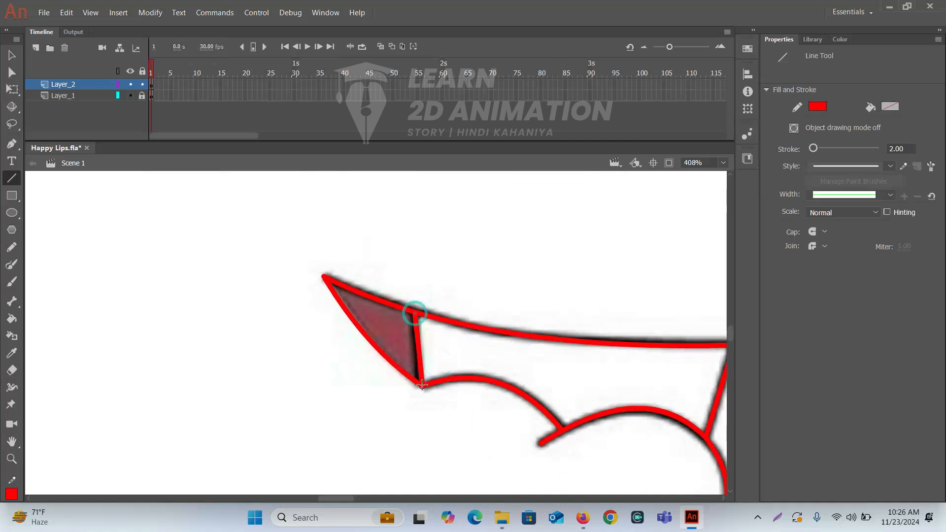
ctrl+shift+click(508, 378)
ctrl+shift+click(489, 366)
drag(288, 350, 395, 253)
- Fill the F mouth's lips and teeth white and its corner with the dark red sampled from the sketch
key(k)
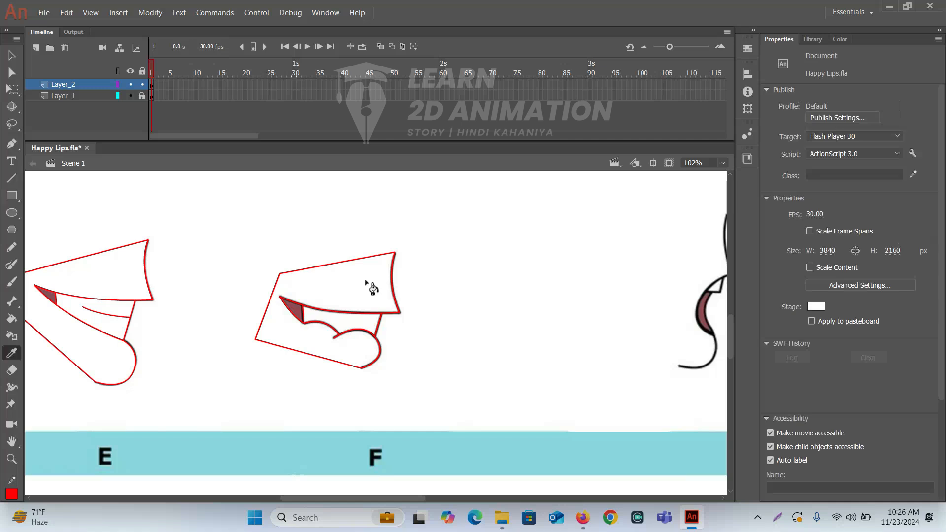
click(335, 274)
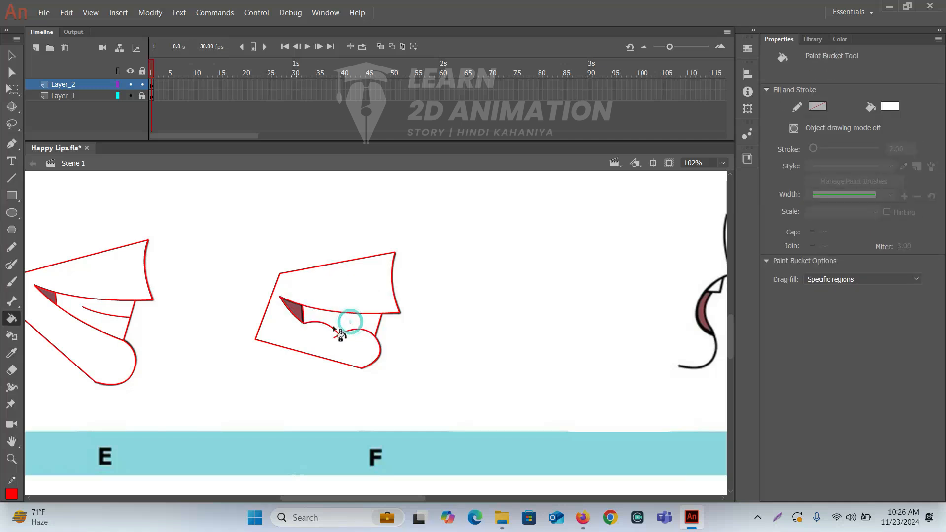
key(i)
click(299, 314)
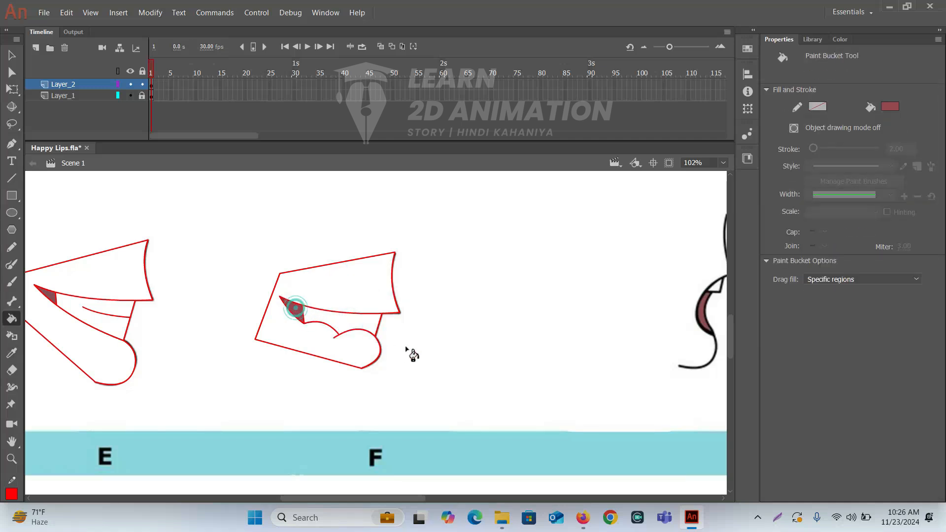
- Group all lines and fills of the F mouth, and select the E mouth's group
key(v)
drag(467, 400, 217, 197)
key(ctrl+g)
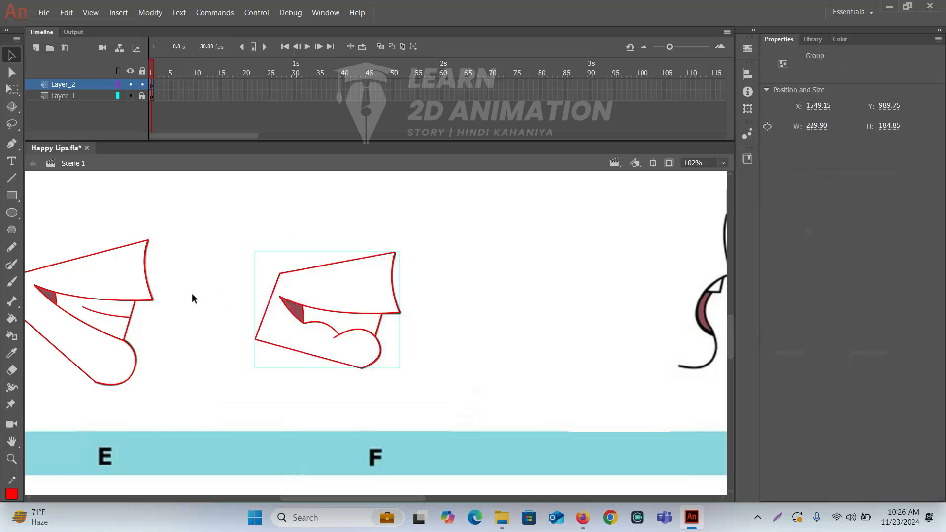
click(129, 296)
drag(467, 329, 176, 343)
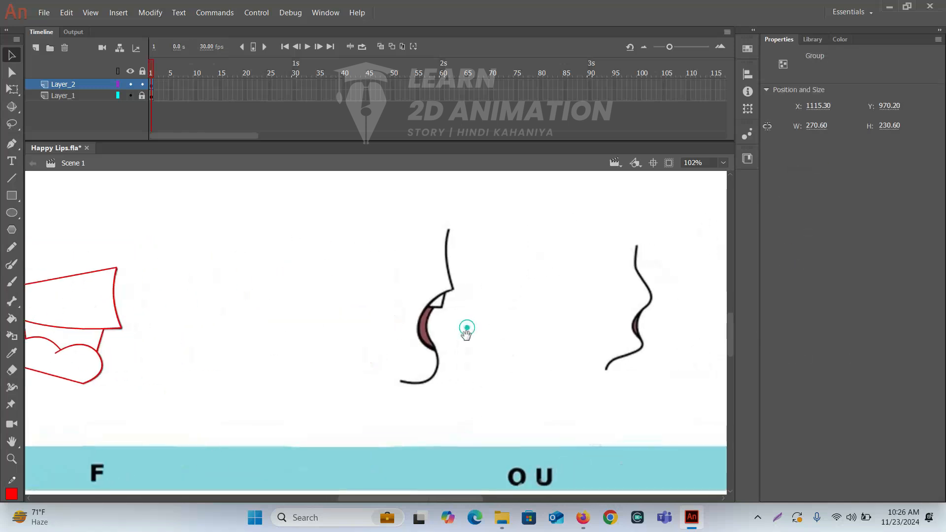
- Trace the first O U mouth's upper profile and the curve over its teeth with two curved red lines
key(ctrl+equal)
drag(323, 328, 449, 333)
key(n)
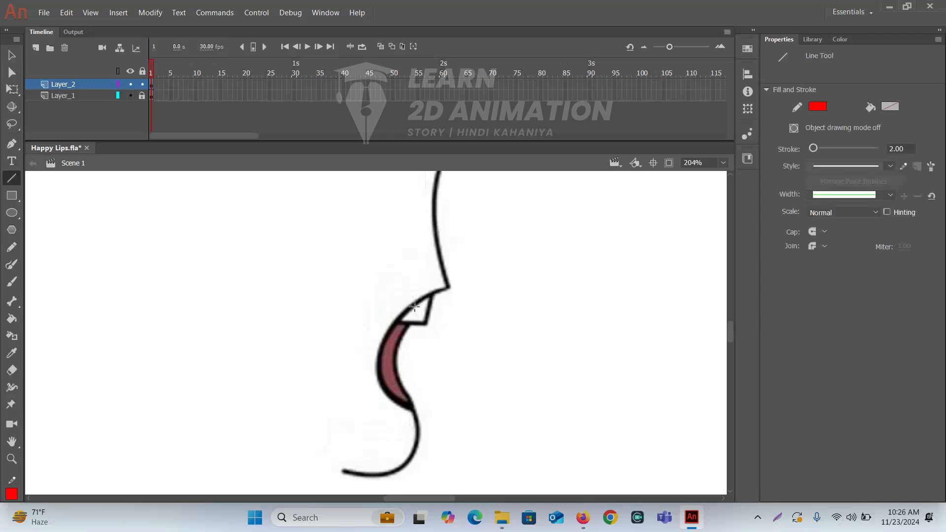
drag(400, 219, 428, 256)
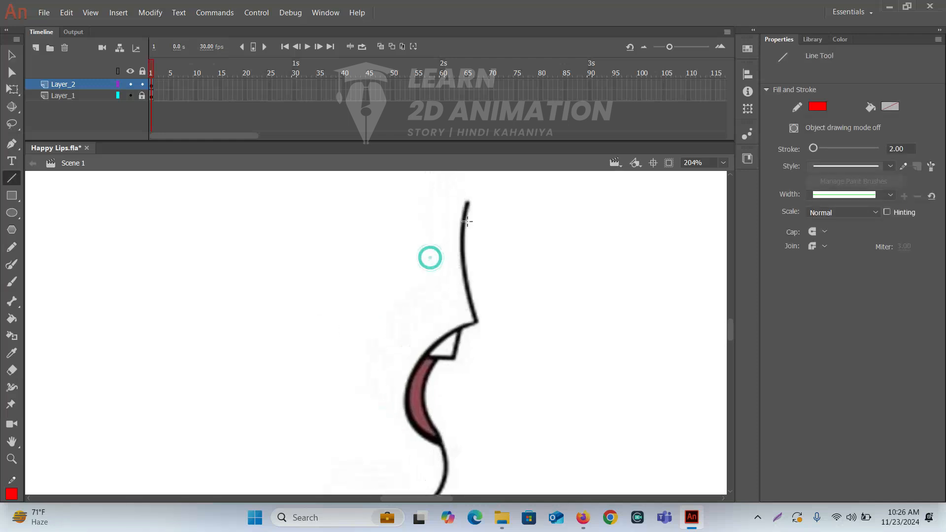
drag(468, 202, 476, 318)
drag(474, 273, 475, 268)
mouse_move(466, 348)
mouse_down()
mouse_move(513, 229)
mouse_move(466, 261)
mouse_move(446, 294)
mouse_up()
drag(487, 255, 473, 242)
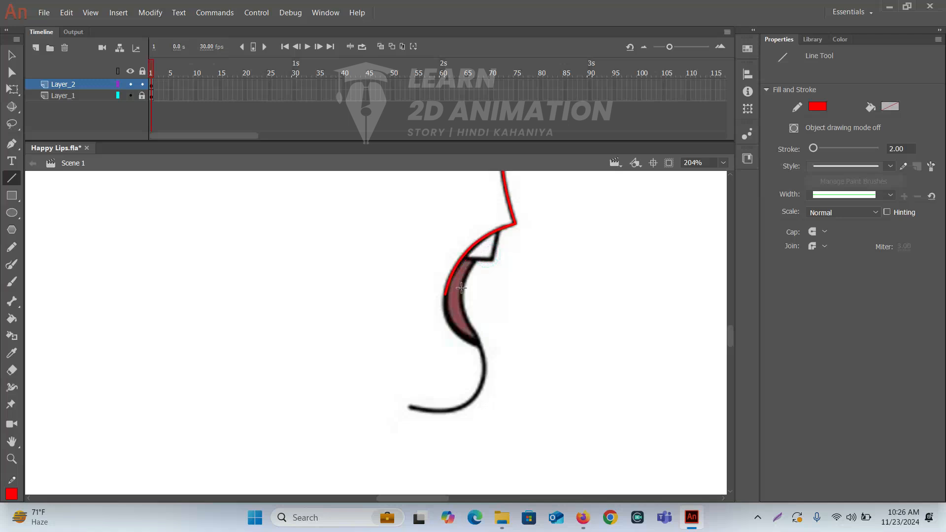
- Trace the lower back and inner edges of the first O U mouth's dark opening, and outline its teeth in red
mouse_move(445, 289)
mouse_down()
mouse_move(480, 345)
mouse_move(454, 332)
mouse_up()
drag(475, 257, 482, 349)
drag(474, 298, 463, 298)
key(ctrl+equal)
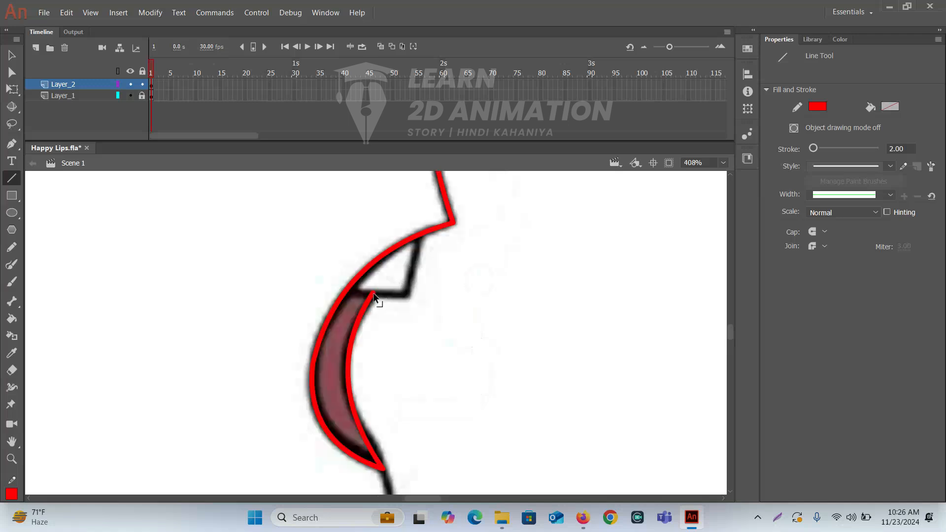
mouse_move(420, 235)
mouse_down()
mouse_move(407, 290)
mouse_move(346, 295)
mouse_up()
- Trace the first O U mouth's lower lip and chin with two curved red lines from the opening's lower corner
scroll(422, 239, down, 5)
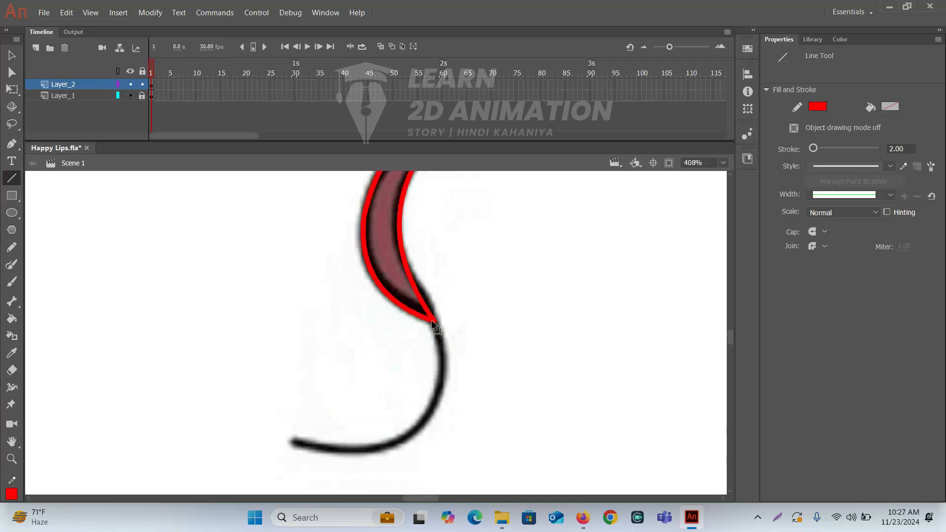
drag(432, 321, 429, 313)
scroll(438, 327, down, 4)
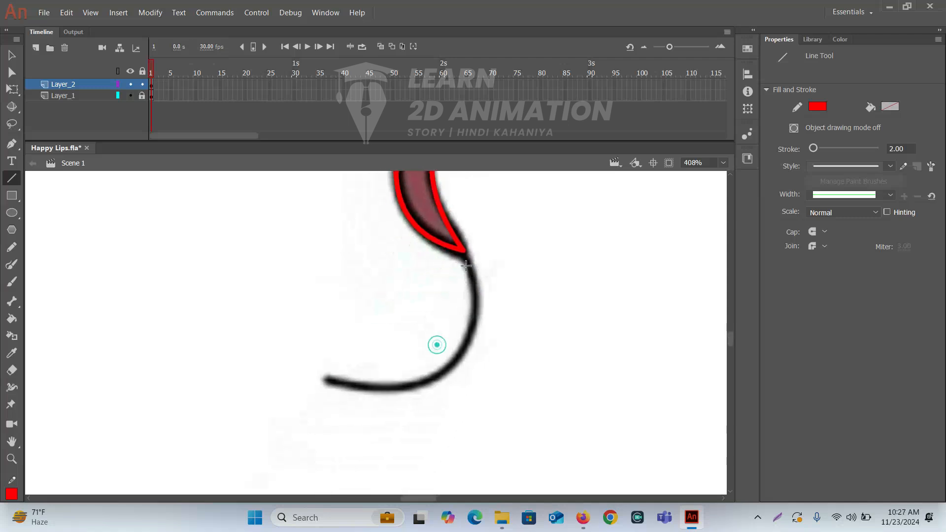
mouse_move(464, 251)
mouse_down()
mouse_move(463, 367)
mouse_move(463, 352)
mouse_up()
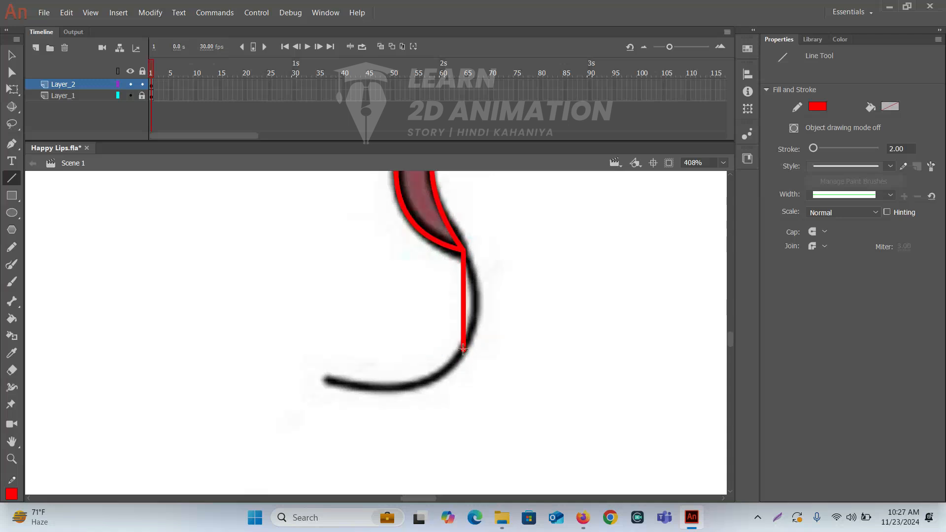
drag(465, 317, 476, 311)
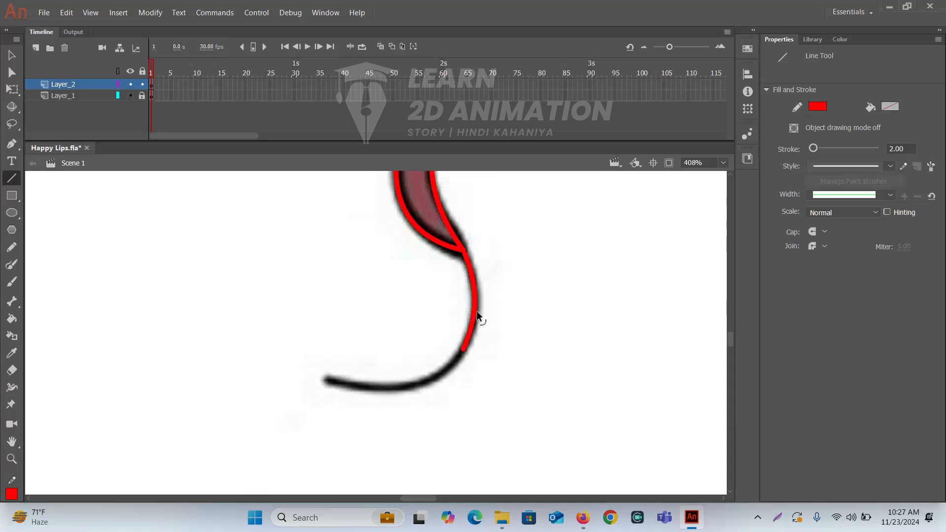
drag(463, 342, 327, 381)
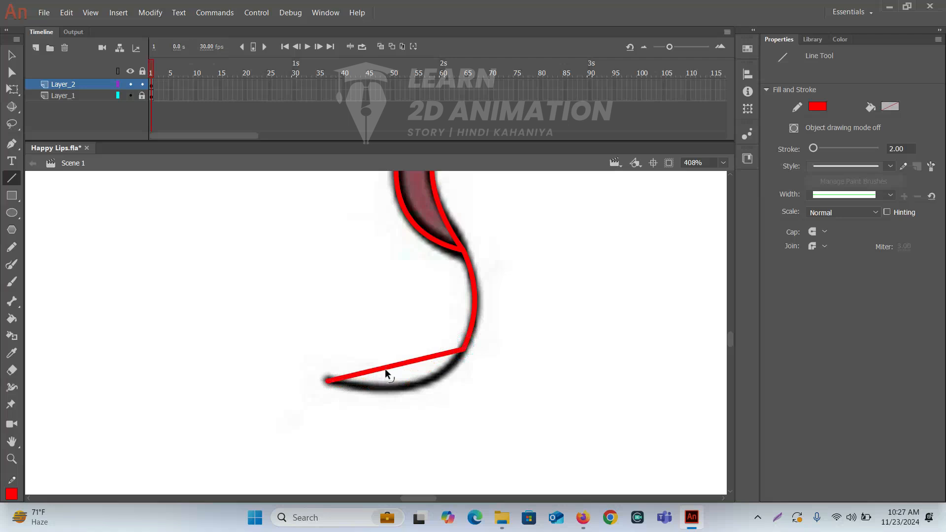
drag(386, 370, 392, 382)
- Close the first O U mouth's outline at the back with straight red lines
ctrl+alt+click(400, 345)
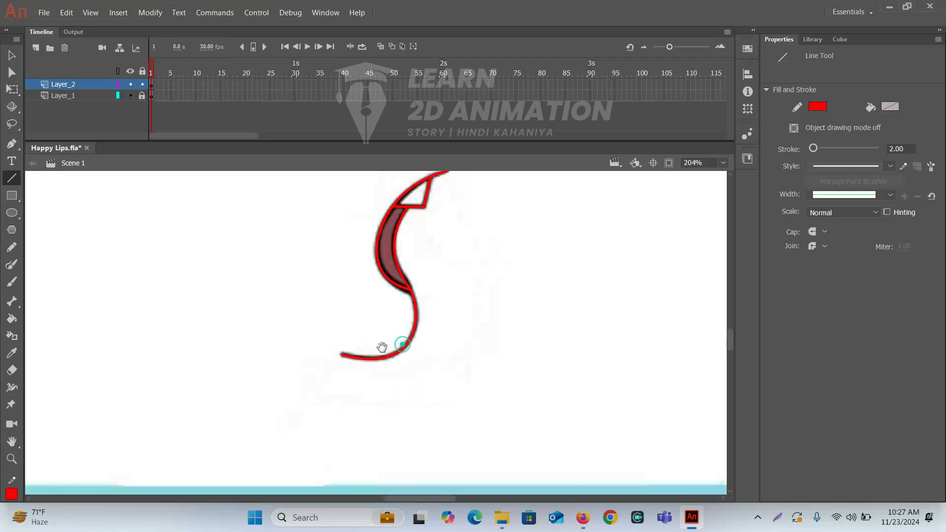
ctrl+alt+click(367, 338)
mouse_move(442, 230)
mouse_down()
mouse_move(349, 268)
mouse_move(395, 381)
mouse_up()
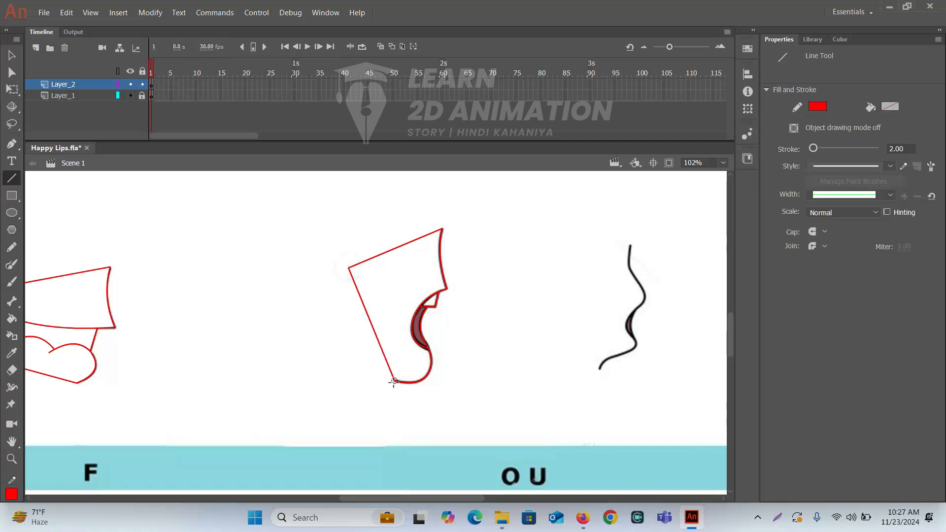
- Fill the first O U mouth's face area and teeth white and its opening with the dark red sampled from the sketch
key(k)
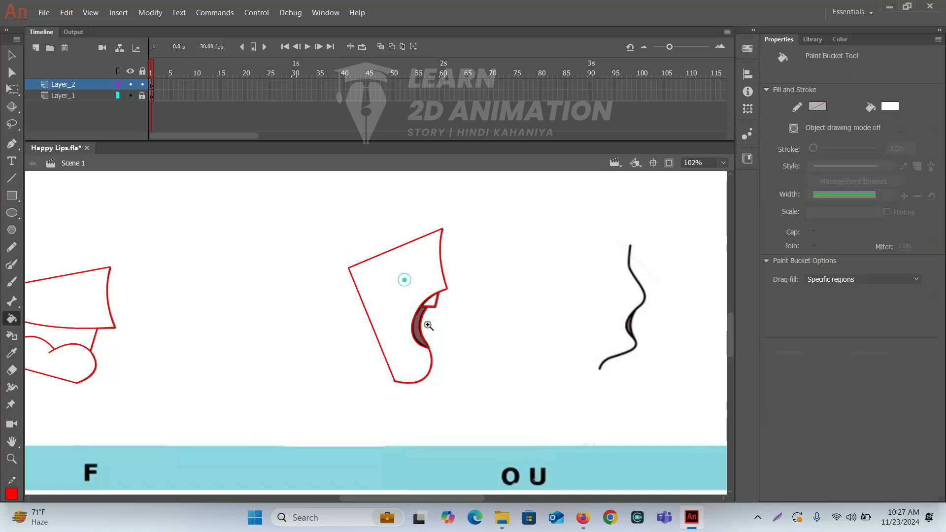
ctrl+click(402, 279)
ctrl+click(389, 303)
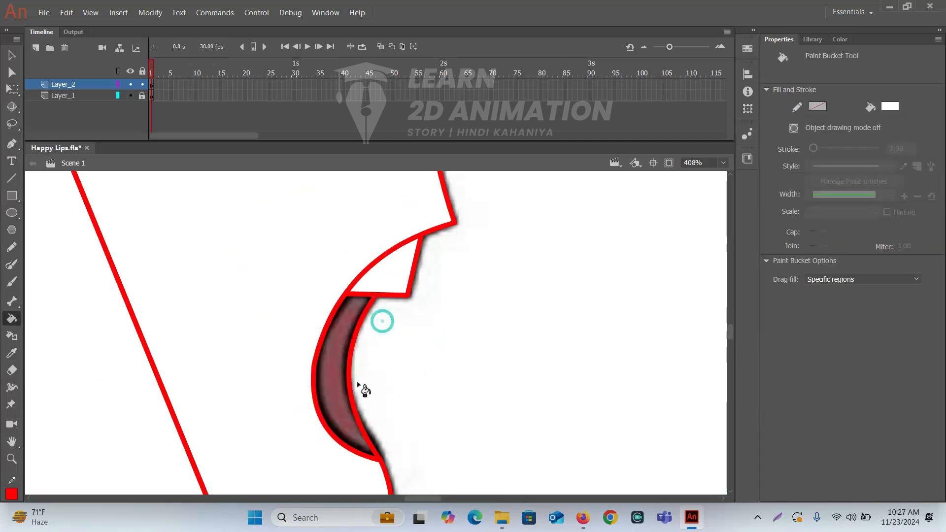
key(i)
click(337, 367)
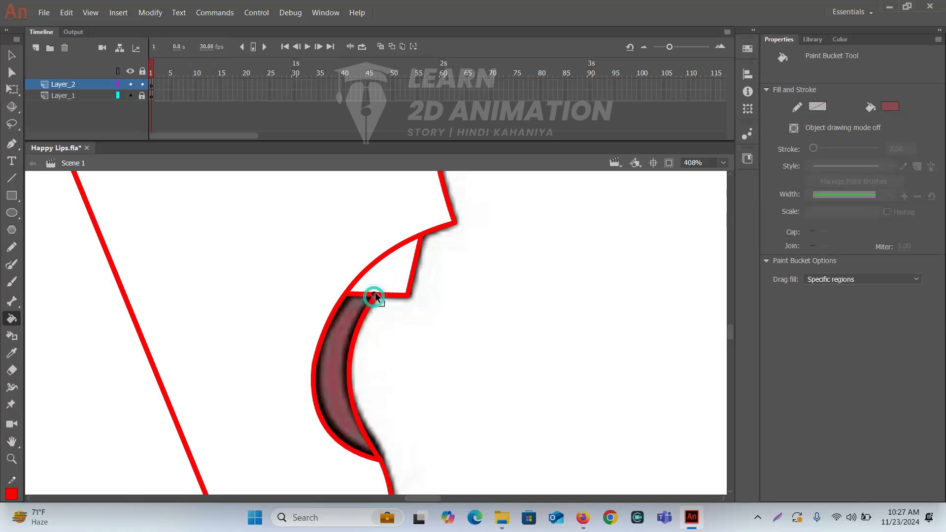
click(348, 326)
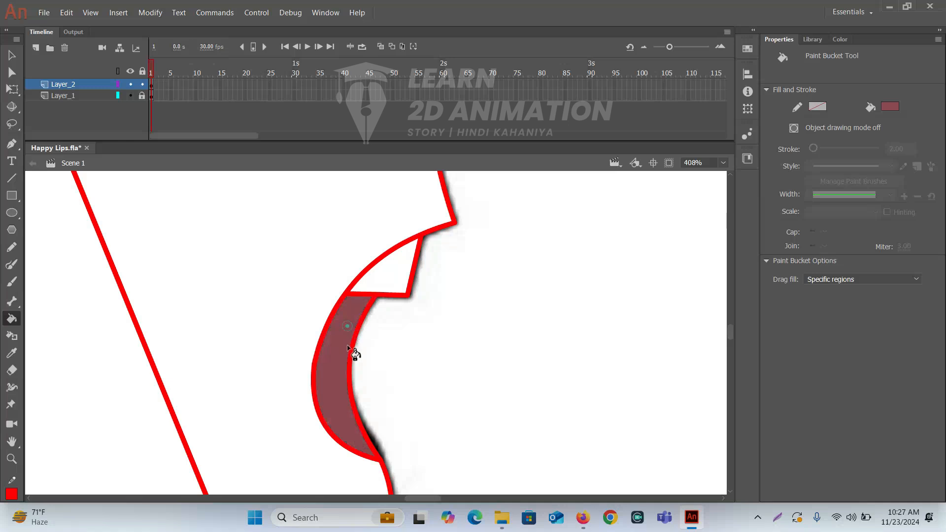
- Group all lines and fills of the first O U mouth
ctrl+alt+click(349, 373)
ctrl+alt+click(379, 387)
key(v)
drag(462, 429, 225, 168)
key(ctrl+g)
click(551, 314)
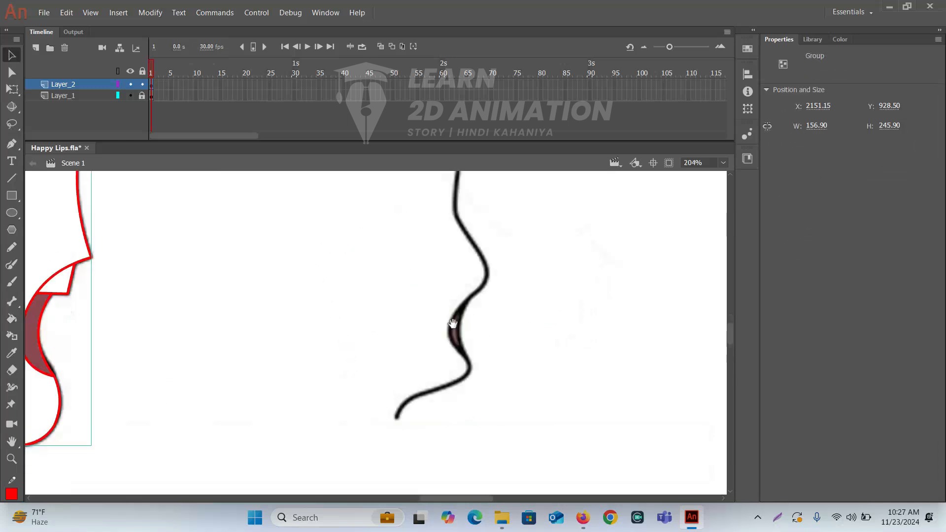
- Trace the second O U mouth's profile down to the upper lip with curved red lines
key(n)
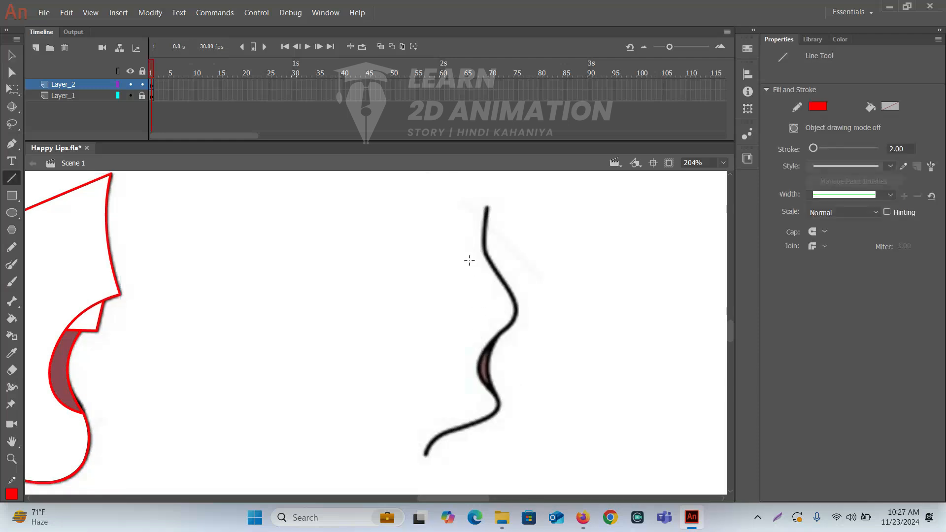
drag(534, 355, 502, 242)
drag(471, 386, 497, 258)
ctrl+alt+click(369, 398)
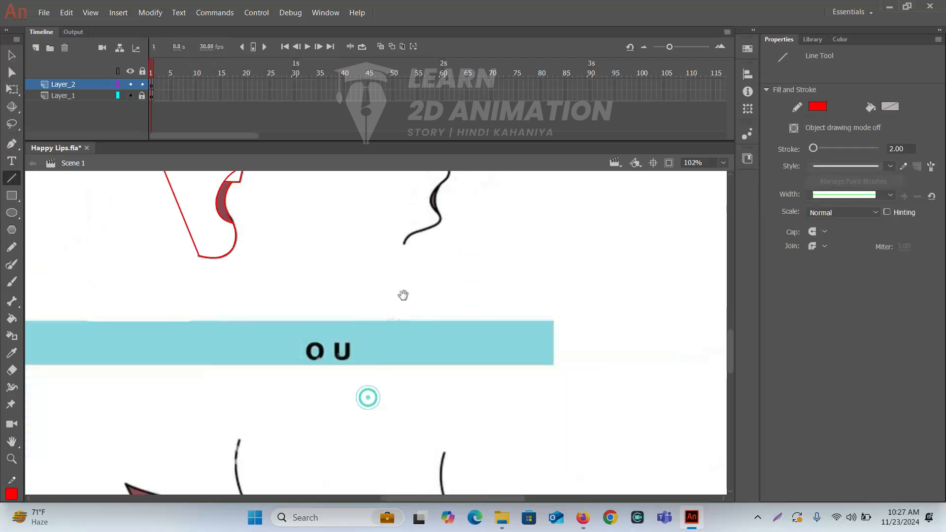
drag(405, 286, 438, 387)
ctrl+click(434, 315)
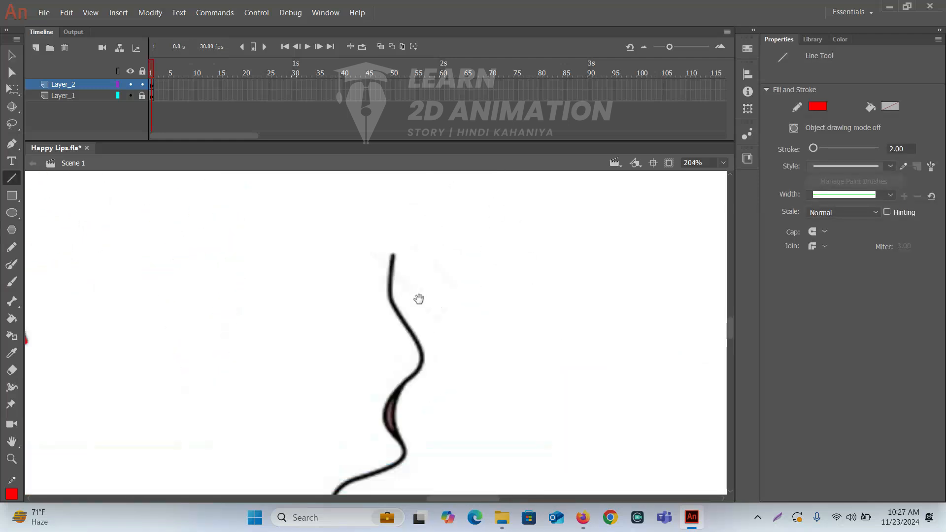
drag(418, 291, 456, 258)
drag(449, 220, 448, 269)
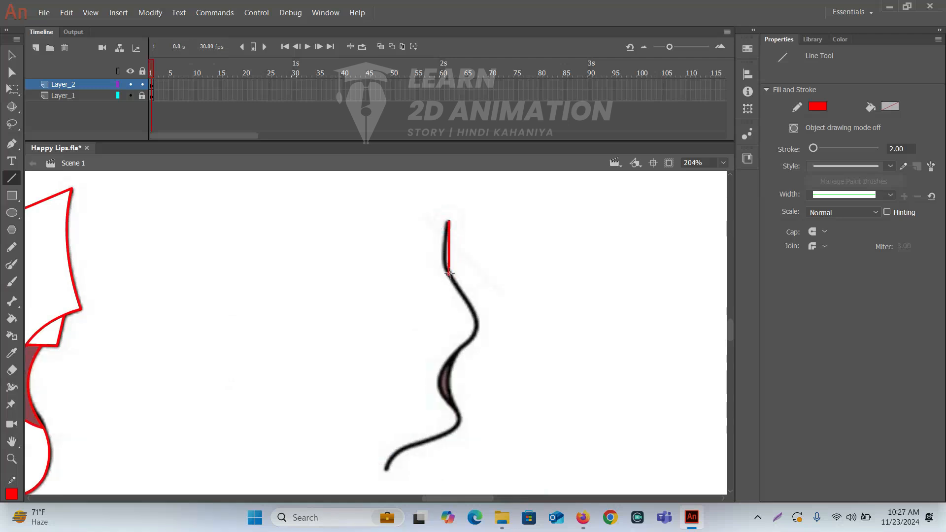
drag(451, 252, 446, 255)
drag(476, 307, 479, 261)
mouse_move(451, 227)
mouse_down()
mouse_move(479, 289)
mouse_move(464, 302)
mouse_move(481, 285)
mouse_up()
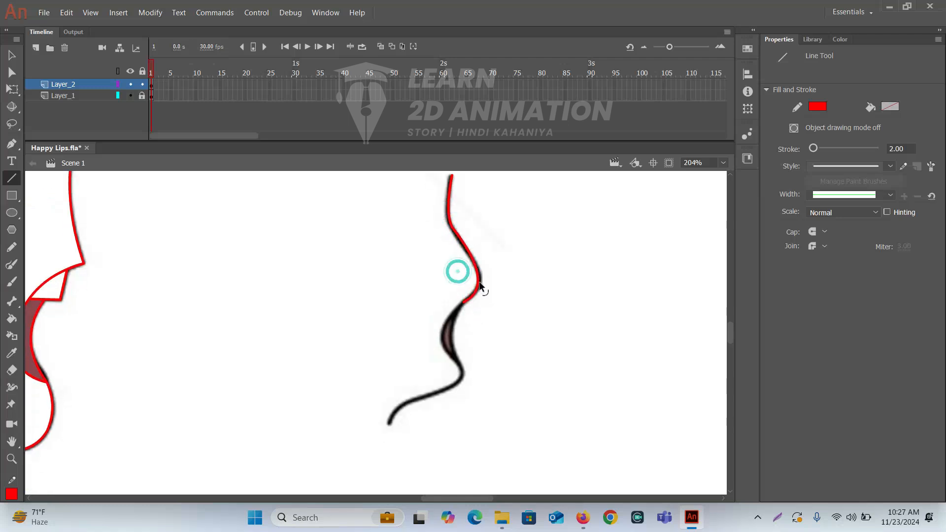
- Undo the last two edits, and retrace the second O U mouth's upper lip and both edges of its narrow opening in red
key(ctrl+z)
key(ctrl+z)
key(ctrl+=)
mouse_move(363, 319)
mouse_down()
mouse_move(413, 398)
mouse_move(513, 250)
mouse_move(478, 333)
mouse_up()
mouse_move(492, 298)
mouse_down()
mouse_move(513, 303)
mouse_move(513, 251)
mouse_move(486, 270)
mouse_move(466, 309)
mouse_up()
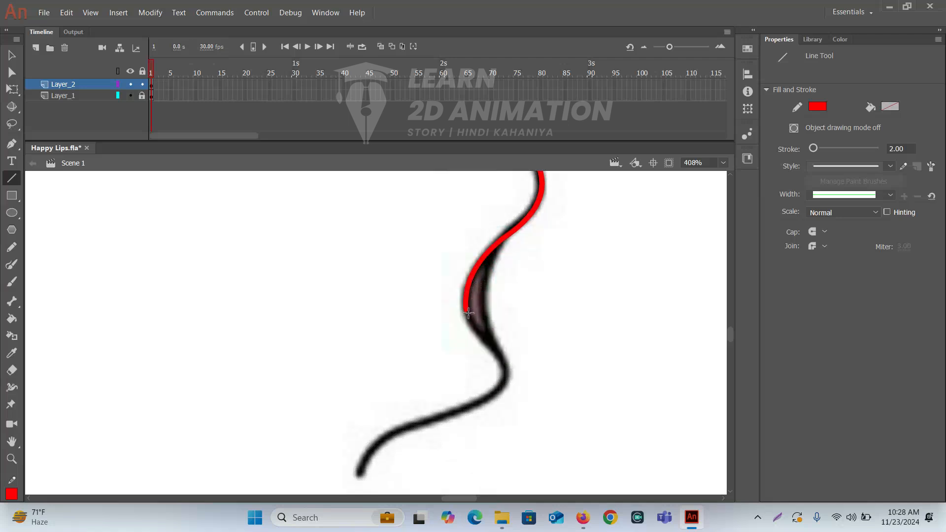
mouse_move(466, 309)
mouse_down()
mouse_move(501, 355)
mouse_move(481, 340)
mouse_move(501, 240)
mouse_up()
drag(498, 293, 480, 288)
- Trace the second O U mouth's chin with a curved red line and close the outline behind it with straight lines
mouse_move(506, 352)
mouse_down()
mouse_move(535, 279)
mouse_move(512, 328)
mouse_move(494, 337)
mouse_move(533, 315)
mouse_move(391, 398)
mouse_up()
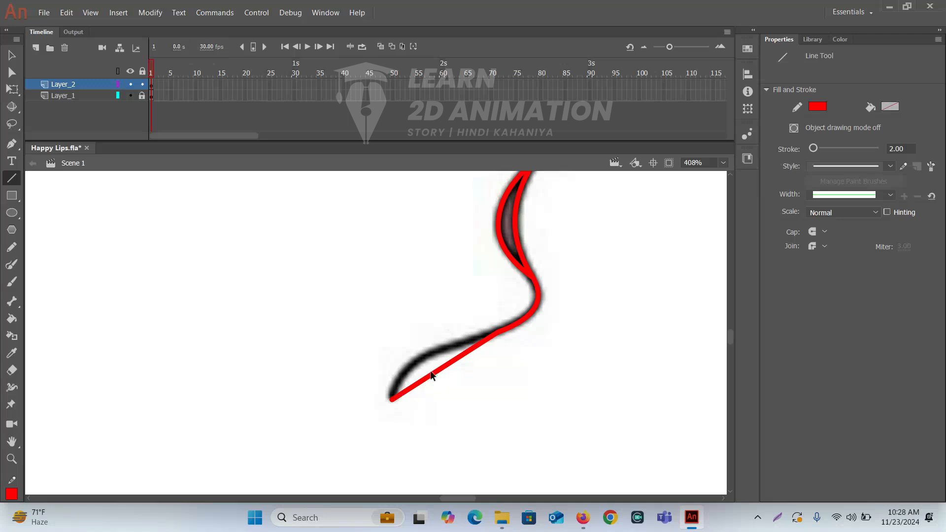
drag(437, 370, 414, 363)
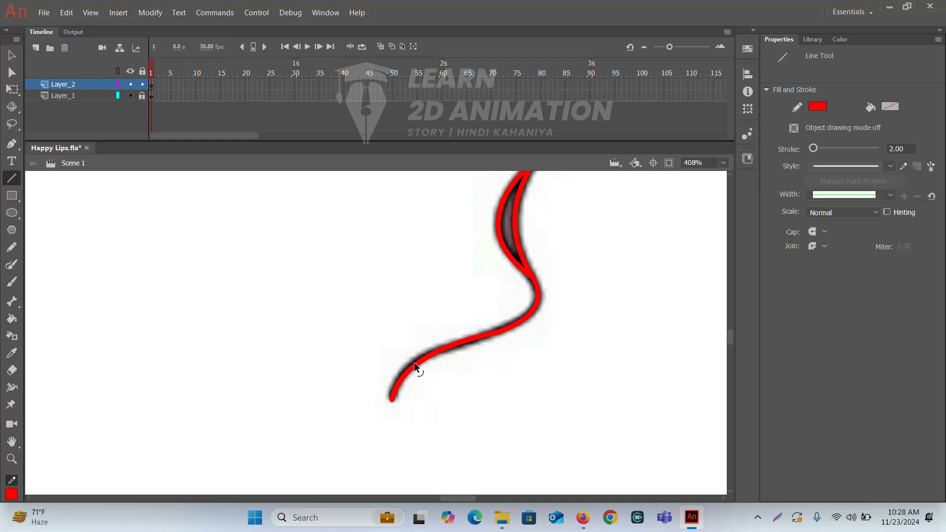
key(ctrl+minus)
mouse_move(484, 297)
mouse_down()
mouse_move(448, 302)
mouse_move(612, 350)
mouse_up()
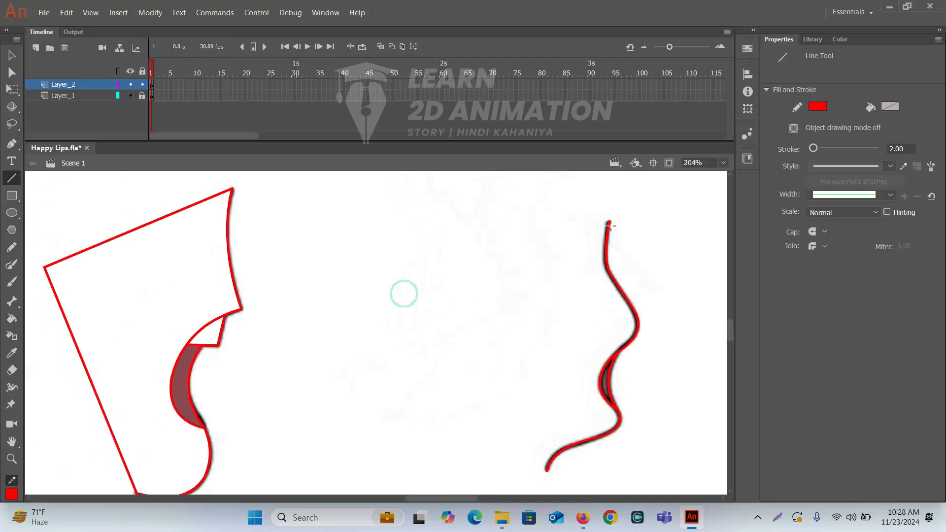
mouse_move(610, 223)
mouse_down()
mouse_move(474, 277)
mouse_move(547, 471)
mouse_up()
- Fill the second O U mouth's face area white and its opening with the dark red sampled from the first O U mouth
key(v)
key(k)
click(546, 304)
key(i)
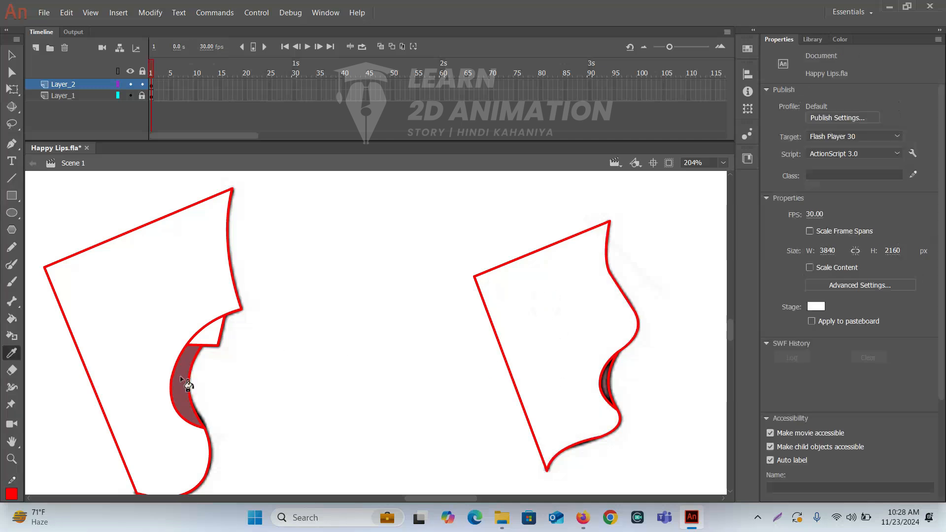
click(185, 385)
click(610, 393)
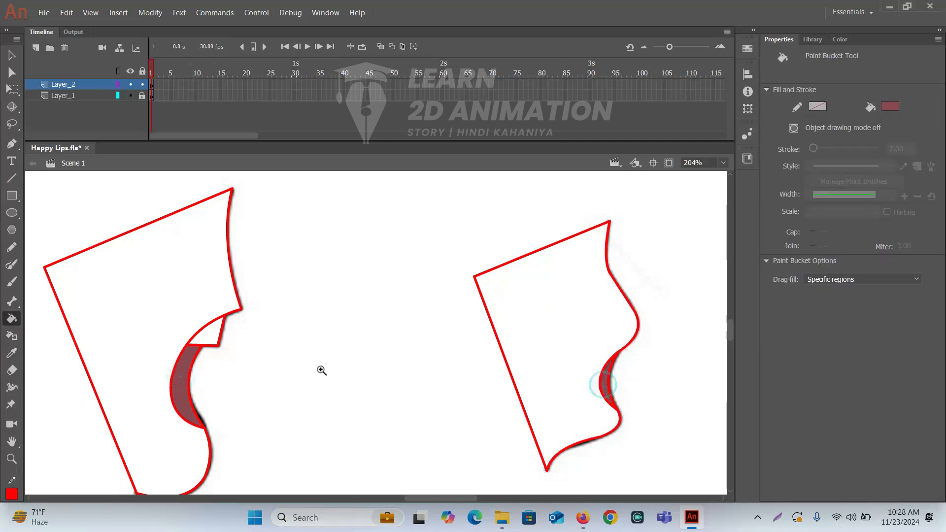
- Inside the first O U mouth's group, smooth the kinked back edge of the dark opening
ctrl+click(174, 364)
drag(174, 364, 337, 311)
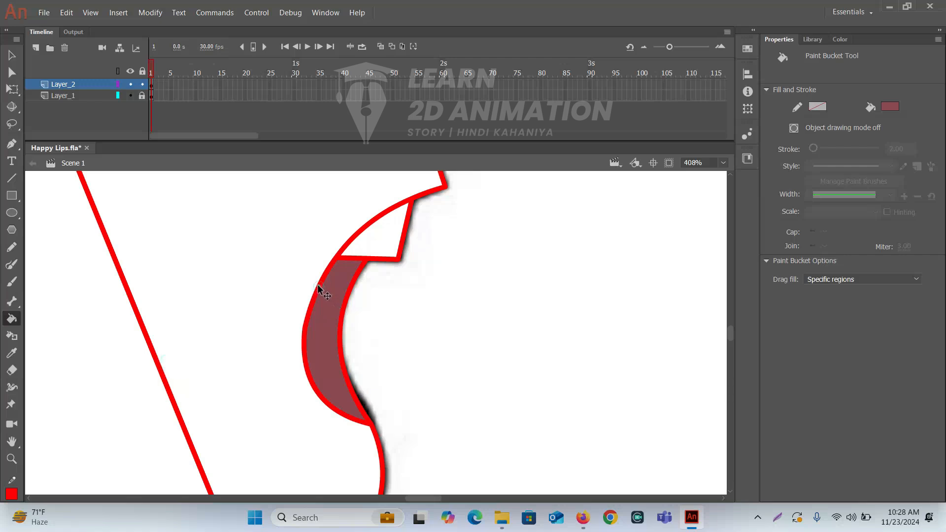
key(ctrl+a)
key(ctrl+g)
key(v)
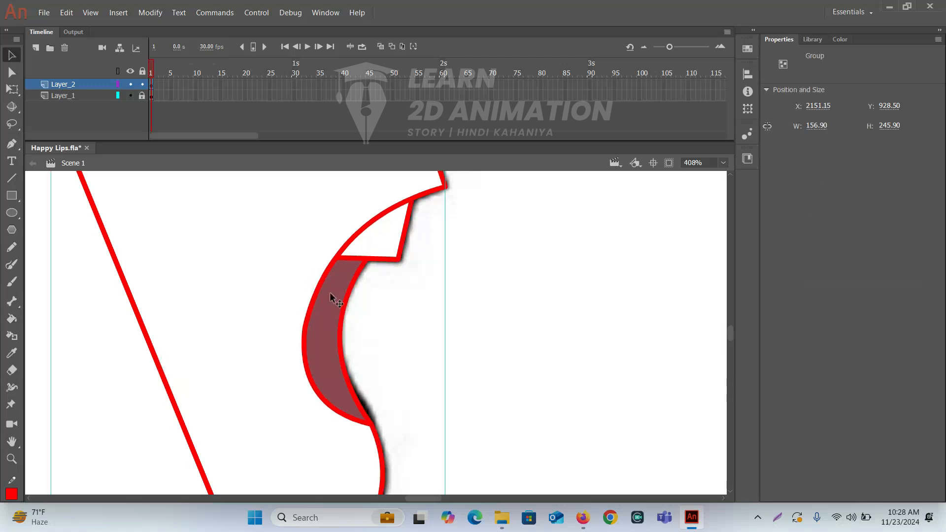
double_click(330, 294)
click(403, 321)
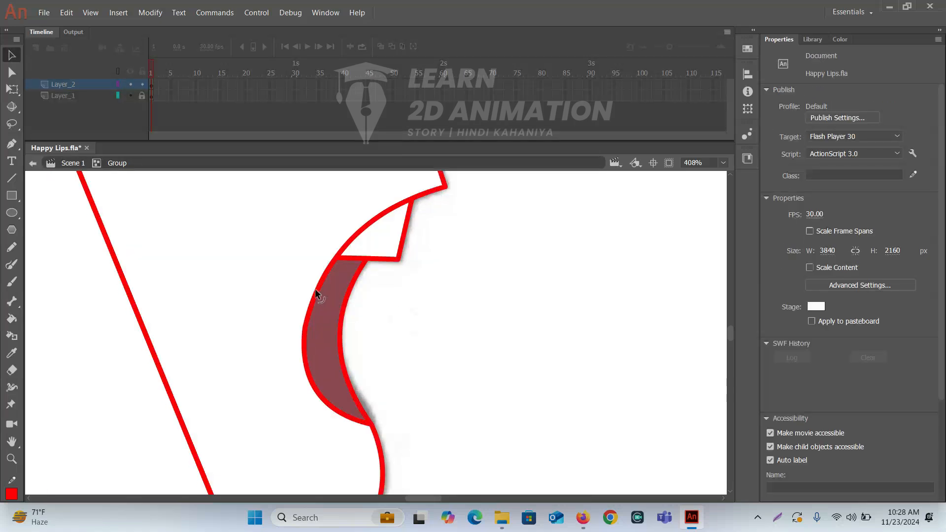
click(303, 368)
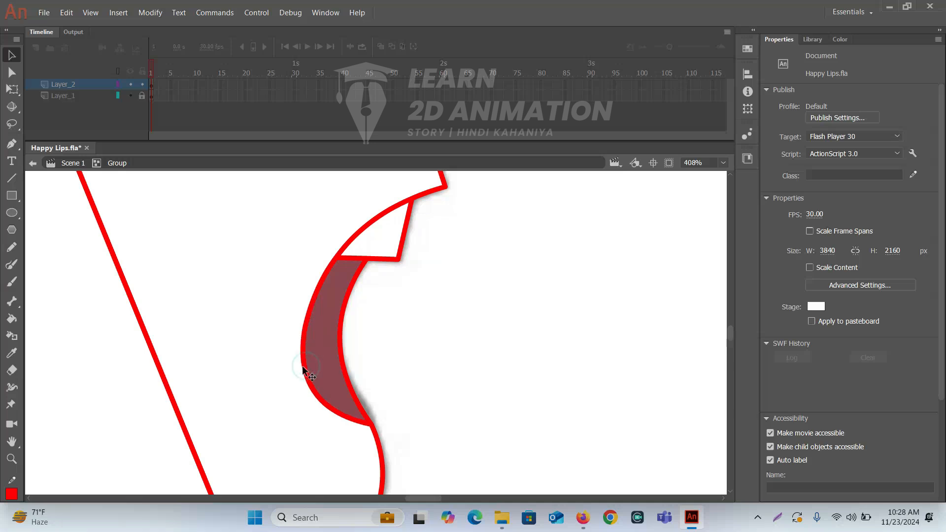
- Leave the first O U mouth's group, and group all lines and fills of the second O U mouth
scroll(364, 371, down, 6)
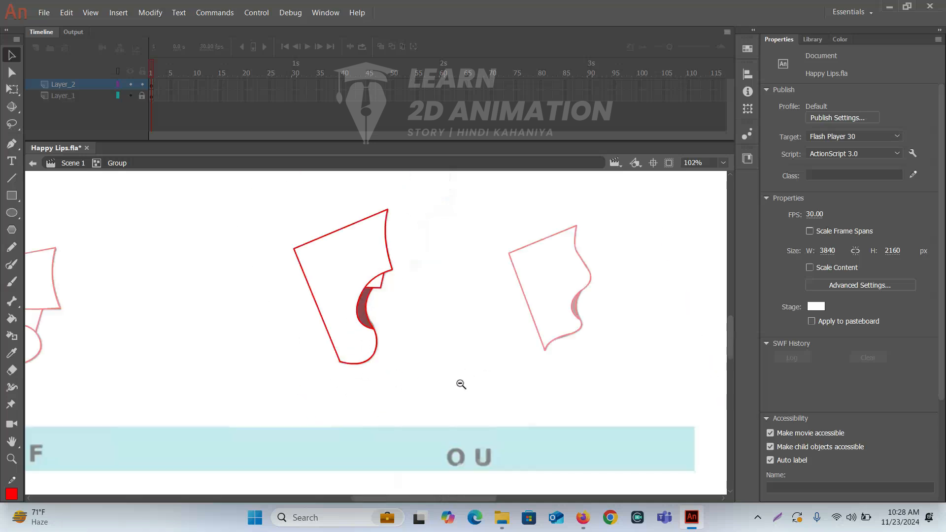
double_click(460, 381)
click(477, 332)
mouse_move(492, 351)
mouse_down()
mouse_move(432, 321)
mouse_move(383, 206)
mouse_up()
key(ctrl+g)
- Trace the L mouth's nose edge and upper lip line with curved red lines
drag(461, 342, 394, 296)
scroll(433, 326, up, 4)
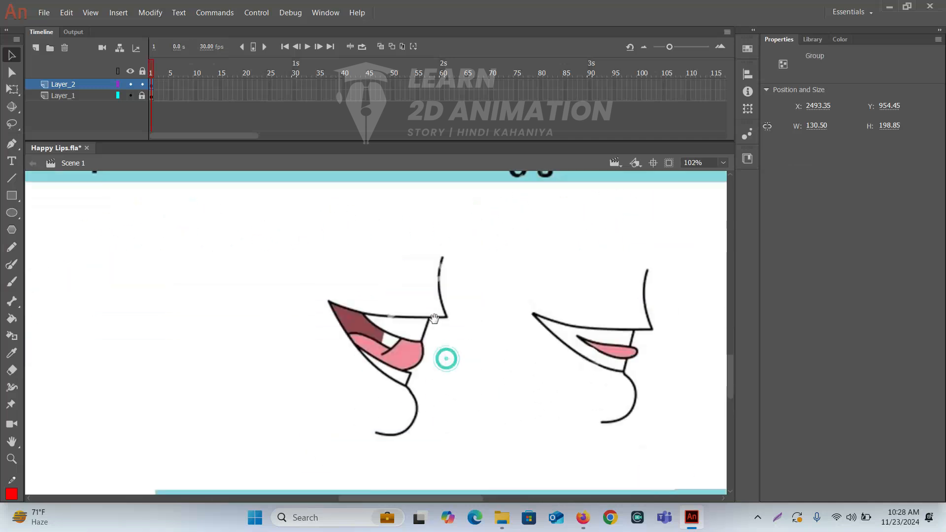
drag(457, 286, 471, 249)
key(n)
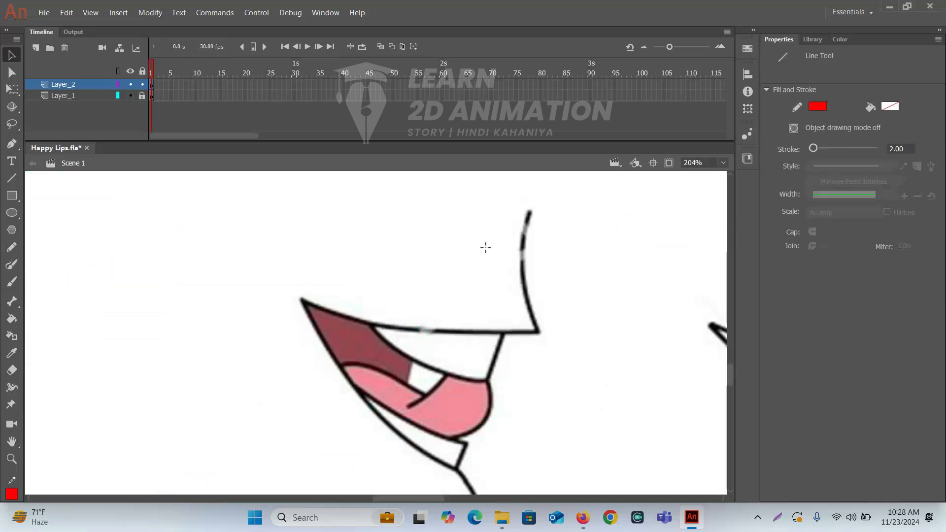
drag(528, 212, 538, 332)
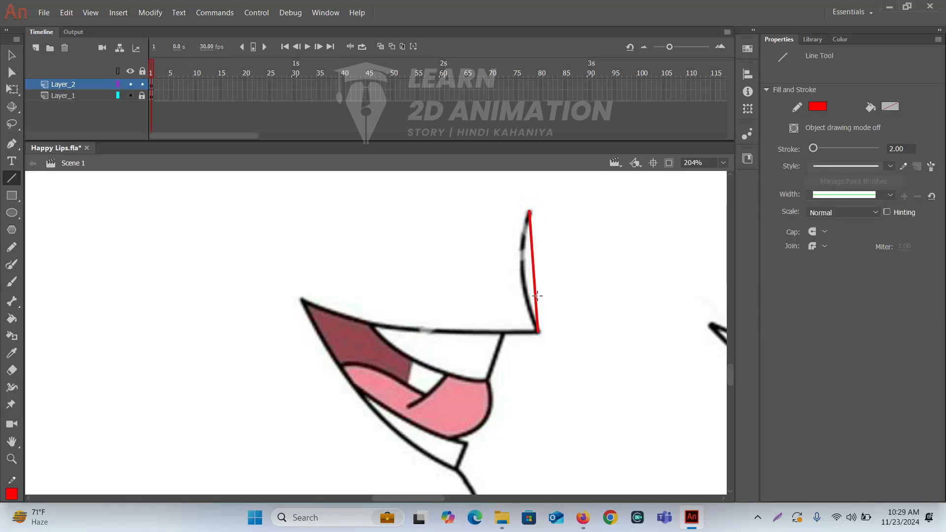
drag(529, 274, 524, 274)
mouse_move(539, 332)
mouse_down()
mouse_move(344, 313)
mouse_move(302, 299)
mouse_up()
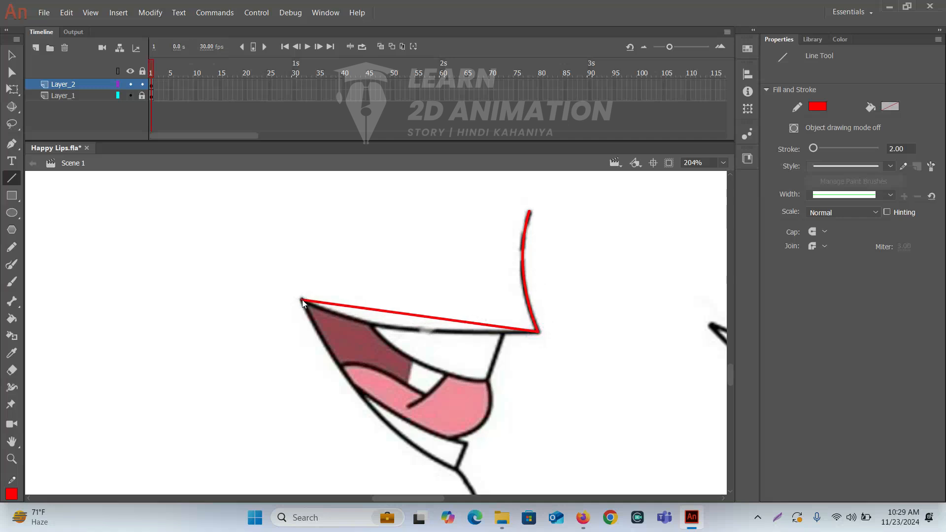
drag(404, 315, 386, 328)
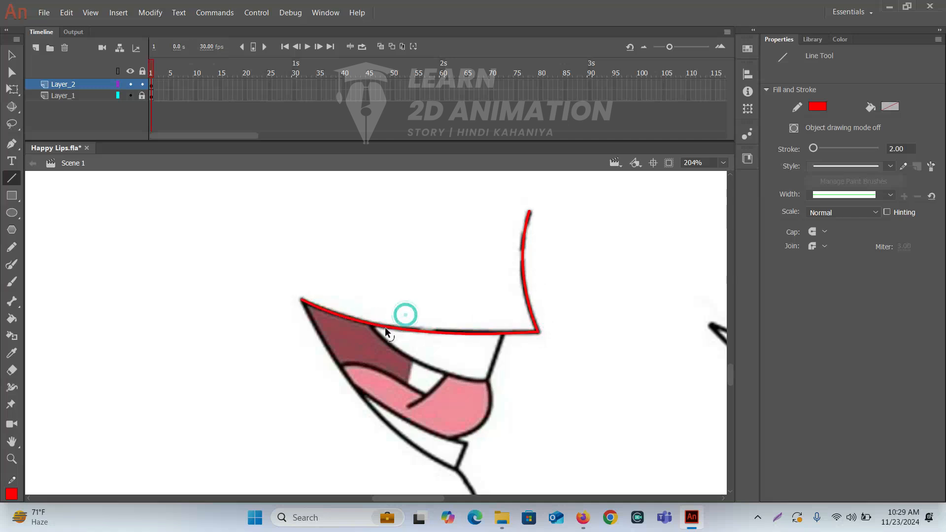
- Trace the L mouth's lower lip line and the lower teeth with red lines bent to follow the reference
scroll(383, 326, down, 5)
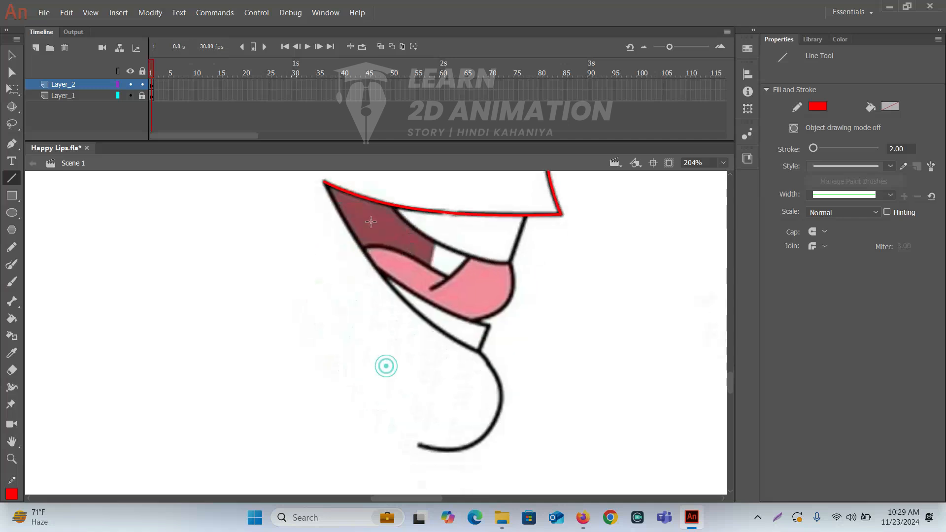
drag(323, 183, 479, 352)
drag(421, 291, 412, 313)
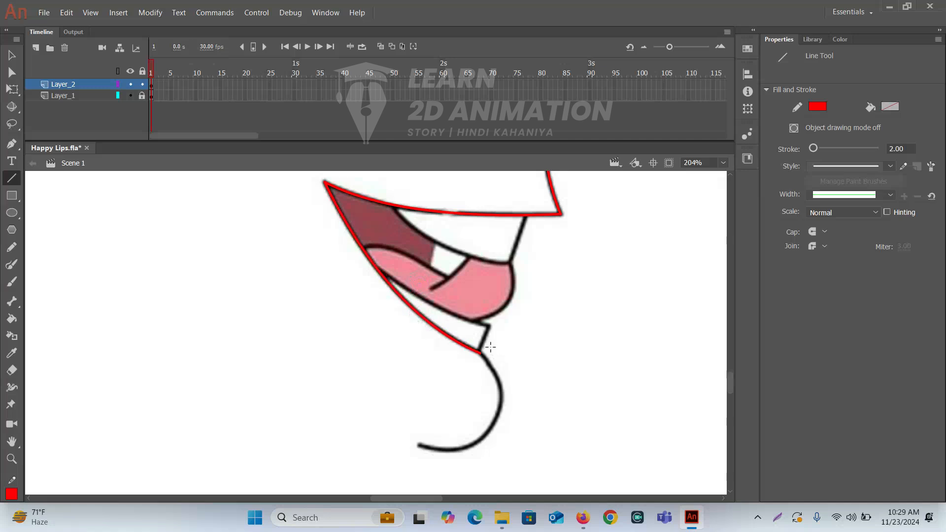
mouse_move(480, 351)
mouse_down()
mouse_move(489, 329)
mouse_move(379, 270)
mouse_up()
drag(432, 297, 434, 308)
drag(491, 294, 504, 350)
- Trace the L mouth's upper teeth, the tongue's contours and the short edge of the dark opening in red
mouse_move(540, 270)
mouse_down()
mouse_move(523, 319)
mouse_move(403, 262)
mouse_up()
drag(469, 294, 462, 304)
drag(523, 320, 522, 358)
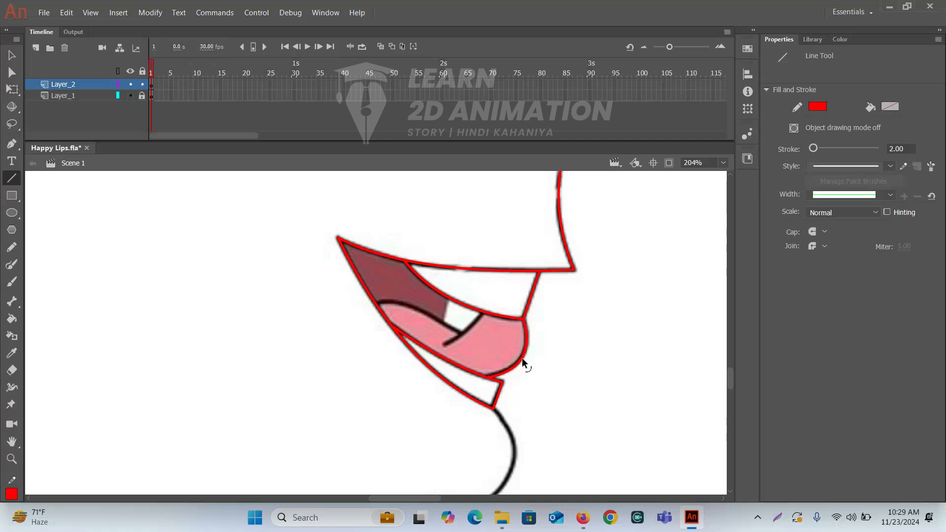
drag(483, 311, 448, 343)
drag(462, 334, 413, 310)
drag(449, 297, 442, 320)
- Trace the L mouth's chin with a curved red line and close the outline behind it with straight lines
scroll(491, 341, down, 5)
mouse_move(481, 298)
mouse_down()
mouse_move(499, 358)
mouse_move(490, 334)
mouse_move(503, 338)
mouse_move(420, 392)
mouse_move(472, 392)
mouse_move(567, 452)
mouse_move(453, 349)
mouse_up()
drag(440, 316, 380, 186)
scroll(395, 271, up, 5)
mouse_move(369, 312)
mouse_down()
mouse_move(598, 245)
mouse_move(681, 232)
mouse_up()
drag(602, 324, 514, 235)
- Fill the L mouth's face and teeth white, the opening with the sampled dark red and the tongue with the sampled pink
key(k)
click(472, 206)
click(501, 277)
click(497, 378)
click(480, 313)
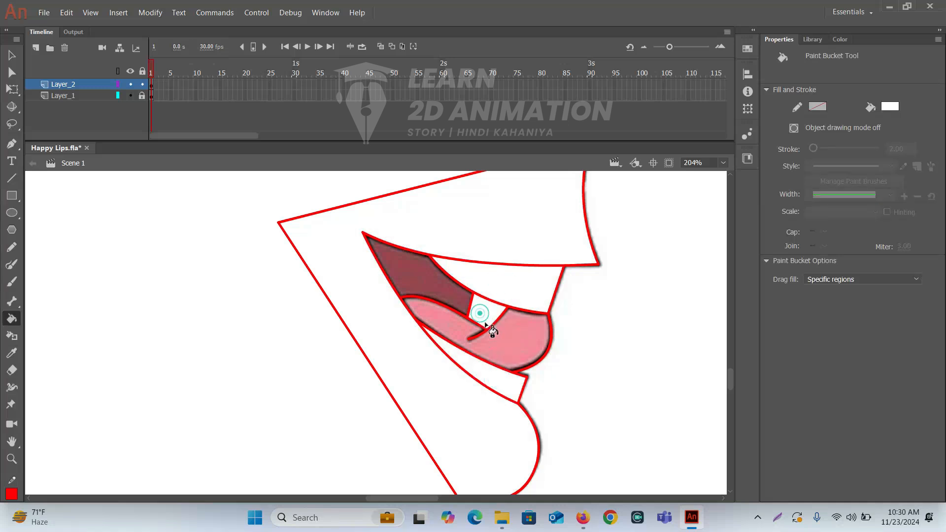
key(i)
click(424, 279)
click(406, 269)
key(i)
click(513, 350)
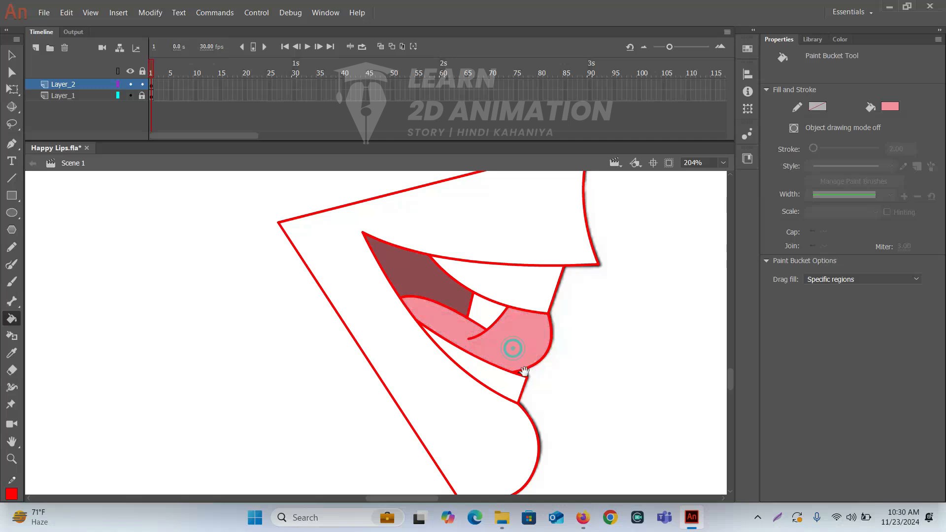
- Select all lines and fills of the L mouth and group them
key(ctrl+minus)
key(ctrl+minus)
key(v)
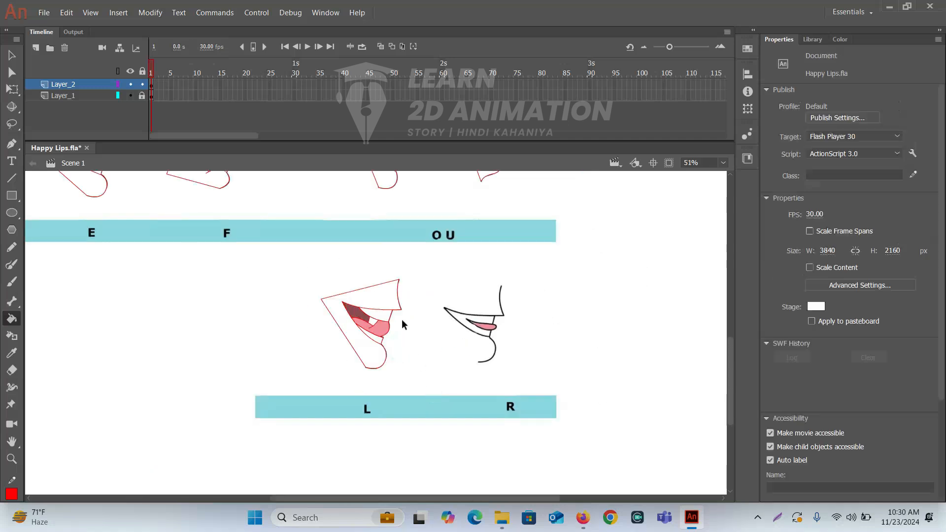
drag(301, 252, 425, 396)
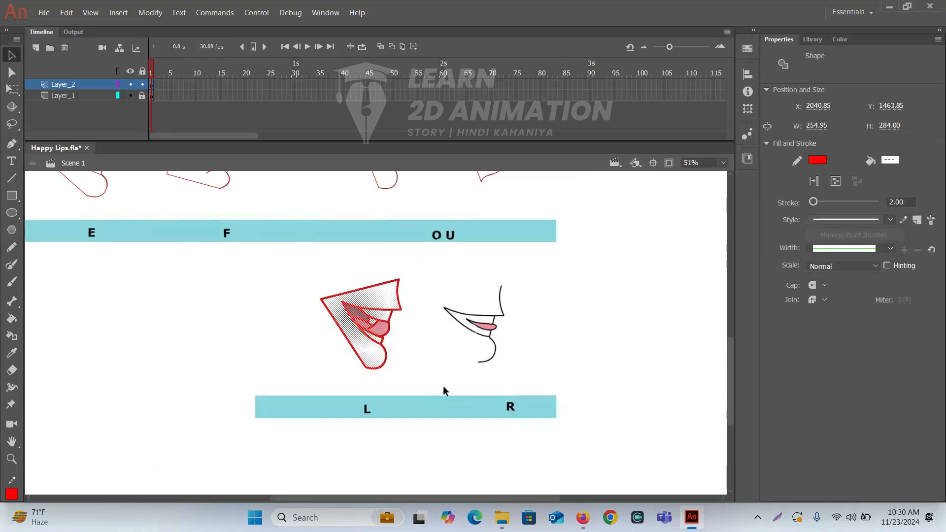
key(ctrl+g)
- Trace the R mouth's nose edge and upper lip line with curved red lines
key(z)
click(492, 324)
click(389, 345)
mouse_move(328, 332)
mouse_down()
mouse_move(476, 338)
mouse_move(500, 350)
mouse_up()
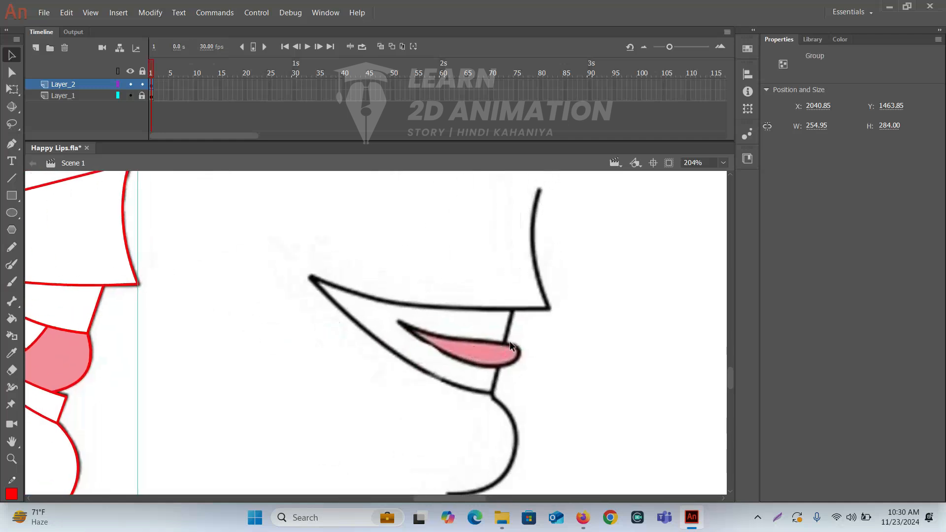
key(n)
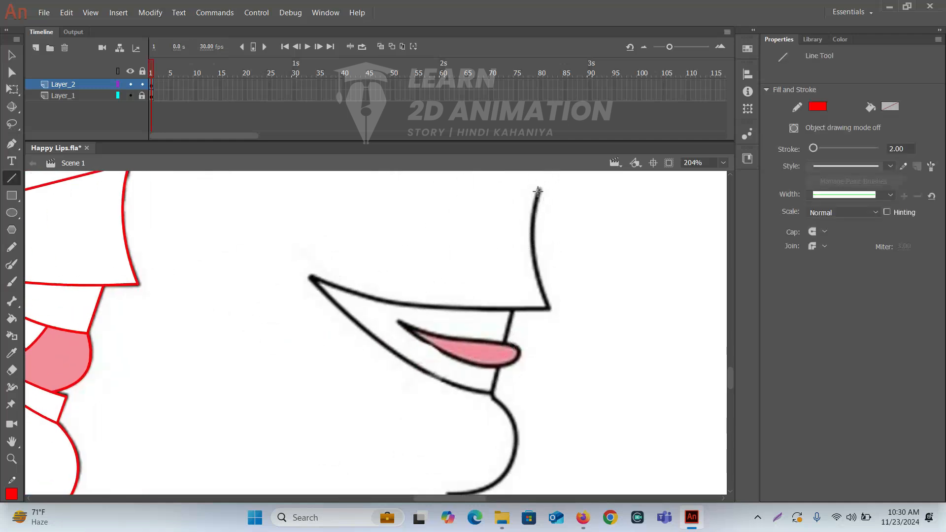
drag(539, 189, 548, 308)
drag(546, 269, 532, 254)
drag(548, 308, 312, 279)
drag(434, 298, 421, 306)
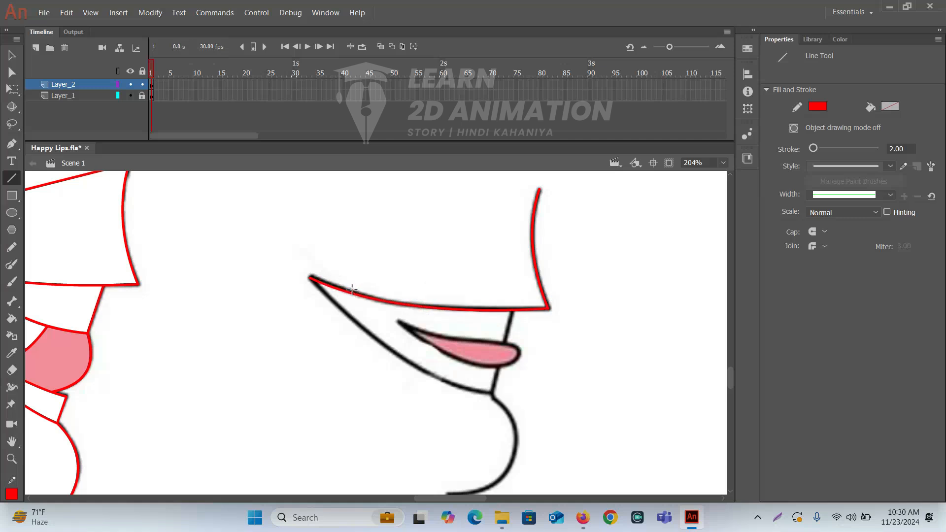
- Trace the R mouth's lower lip line, the small notch beneath it and the rounded chin in red
drag(361, 340, 489, 391)
drag(424, 350, 429, 380)
drag(485, 389, 462, 293)
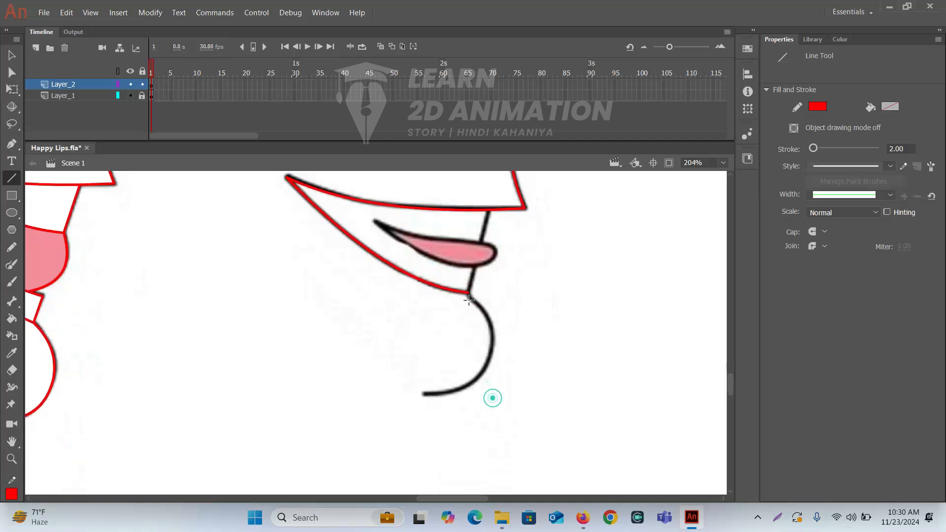
click(461, 302)
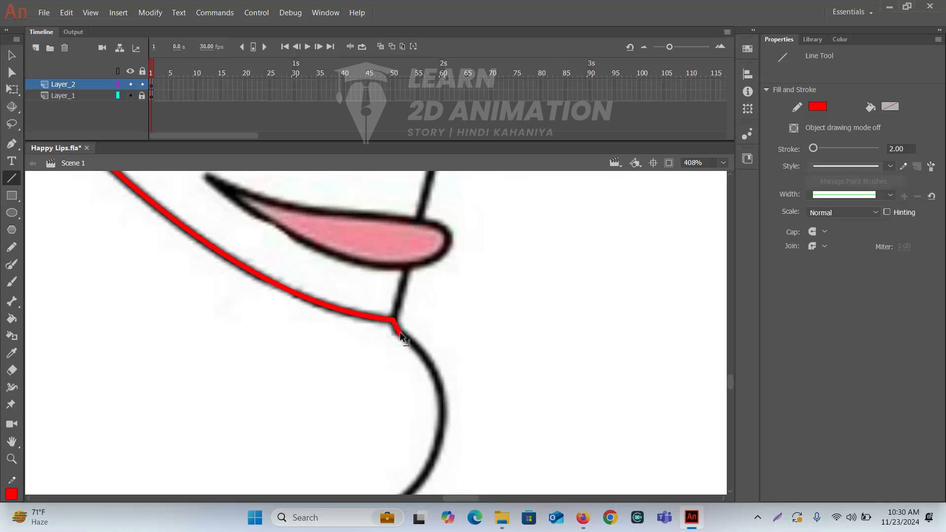
drag(420, 358, 464, 249)
drag(437, 212, 483, 324)
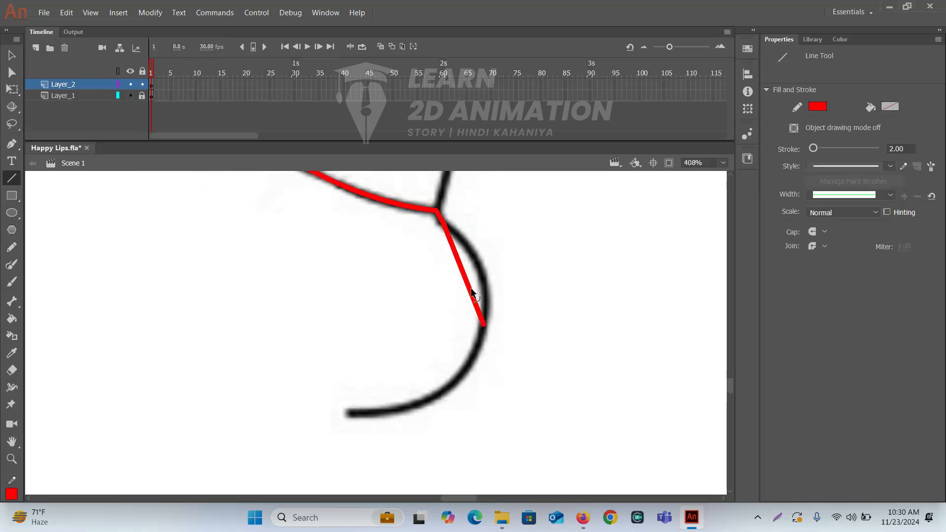
drag(472, 291, 493, 282)
mouse_move(483, 325)
mouse_down()
mouse_move(338, 414)
mouse_move(349, 415)
mouse_up()
drag(400, 377, 425, 400)
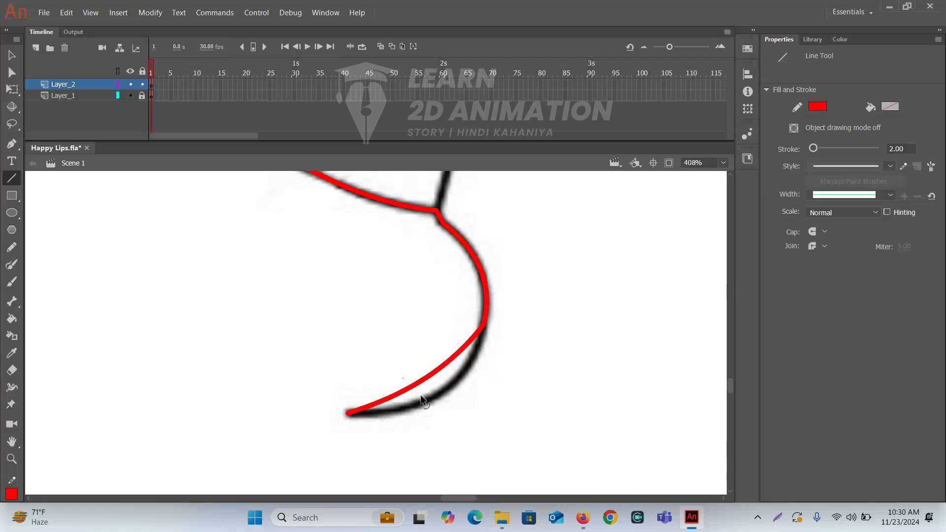
- Close the R mouth's outline behind the face with a straight lower line and a bowed upper line
ctrl+shift+click(389, 339)
drag(317, 339, 497, 410)
mouse_move(542, 445)
mouse_down()
mouse_move(313, 262)
mouse_move(312, 252)
mouse_move(438, 179)
mouse_up()
mouse_move(458, 188)
mouse_down()
mouse_move(422, 311)
mouse_move(537, 267)
mouse_move(596, 261)
mouse_up()
drag(445, 318, 433, 296)
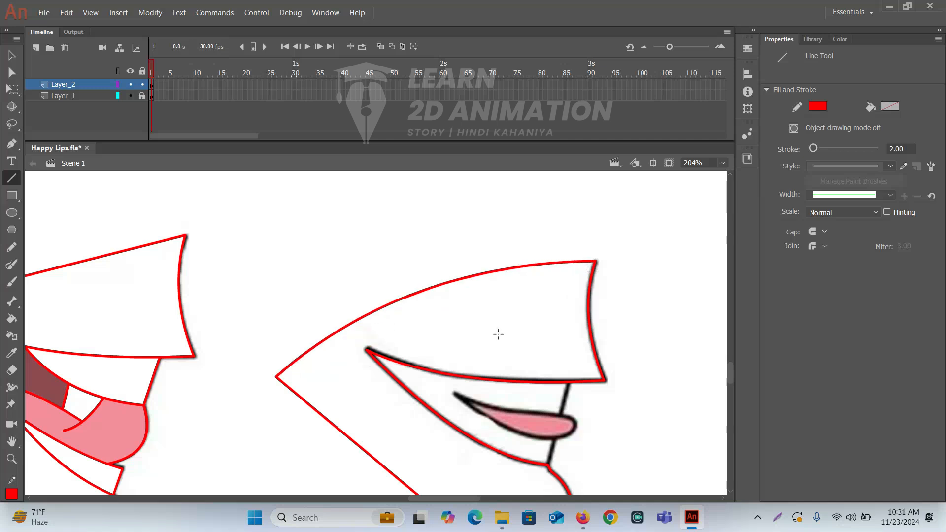
- Trace the R mouth's tongue as a closed red outline with a pointed back end and a rounded tip
scroll(545, 412, up, 2)
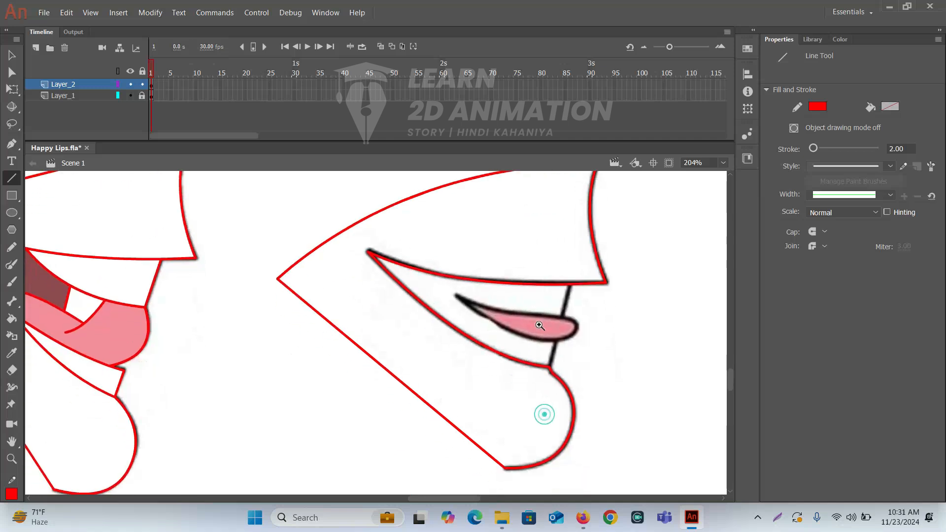
scroll(429, 368, left, 3)
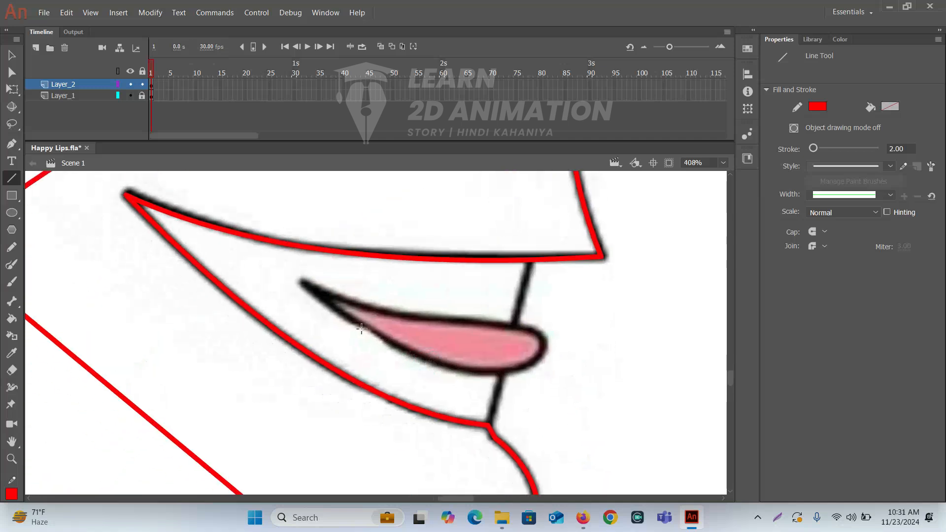
mouse_move(302, 283)
mouse_down()
mouse_move(484, 379)
mouse_move(488, 367)
mouse_move(430, 366)
mouse_move(437, 371)
mouse_move(559, 345)
mouse_move(545, 344)
mouse_up()
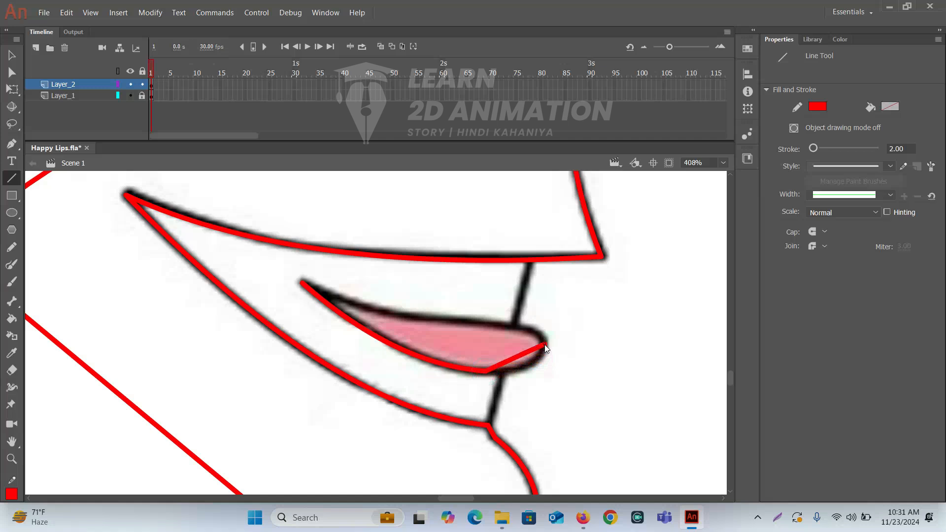
mouse_move(482, 323)
mouse_down()
mouse_move(552, 342)
mouse_move(524, 334)
mouse_move(532, 334)
mouse_up()
click(511, 349)
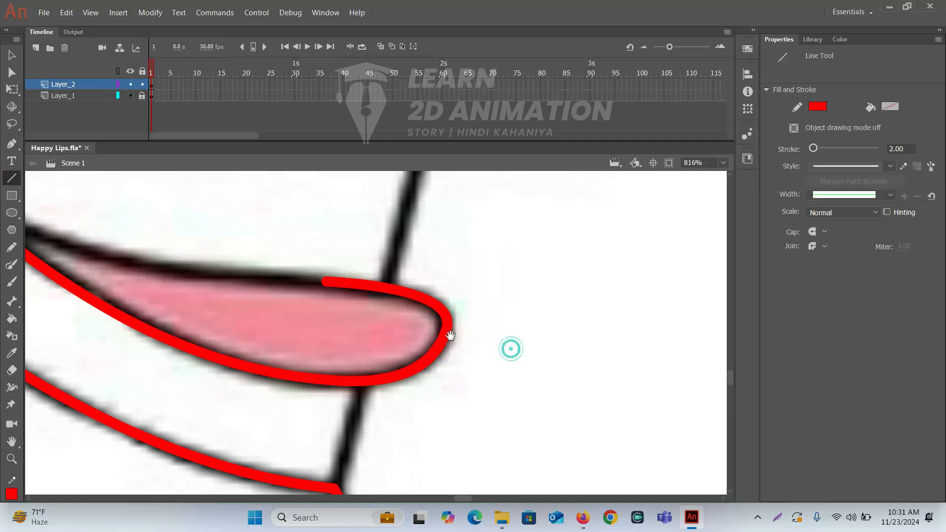
scroll(446, 330, left, 5)
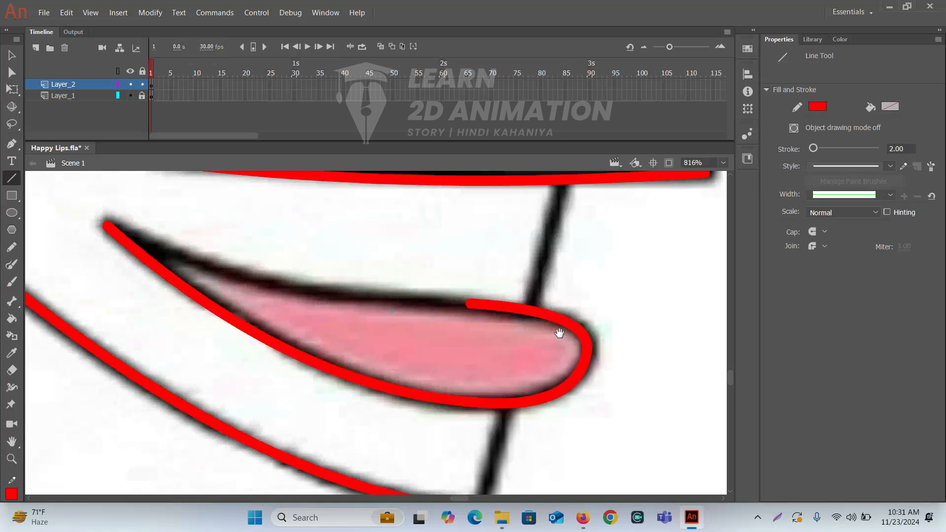
drag(494, 306, 133, 223)
drag(276, 260, 271, 285)
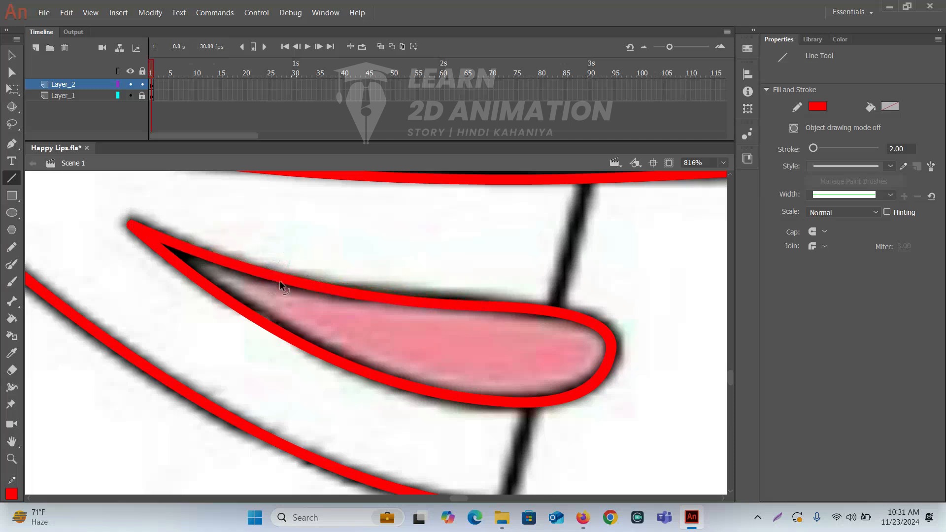
- Draw the R mouth's front teeth edges as straight red lines above and below the tongue
mouse_move(557, 312)
mouse_down()
mouse_move(580, 244)
mouse_move(587, 177)
mouse_up()
scroll(566, 285, down, 5)
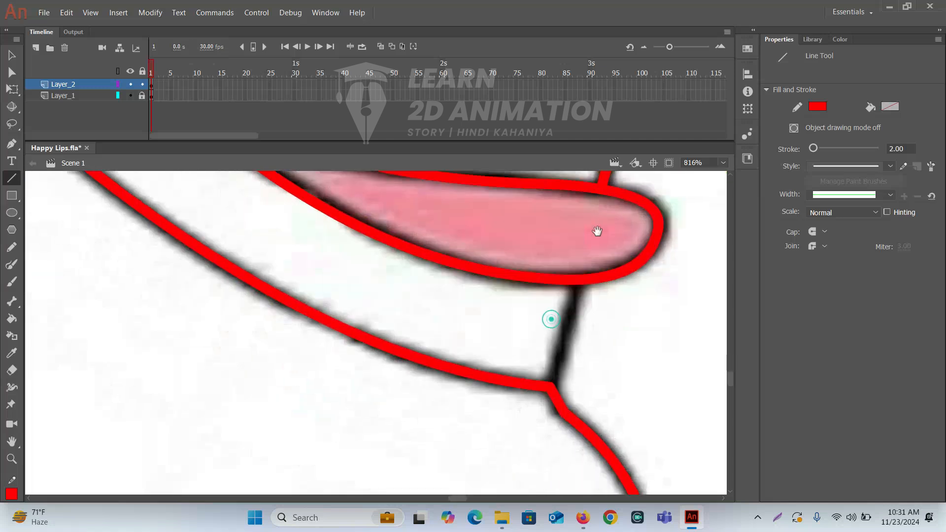
drag(581, 281, 552, 386)
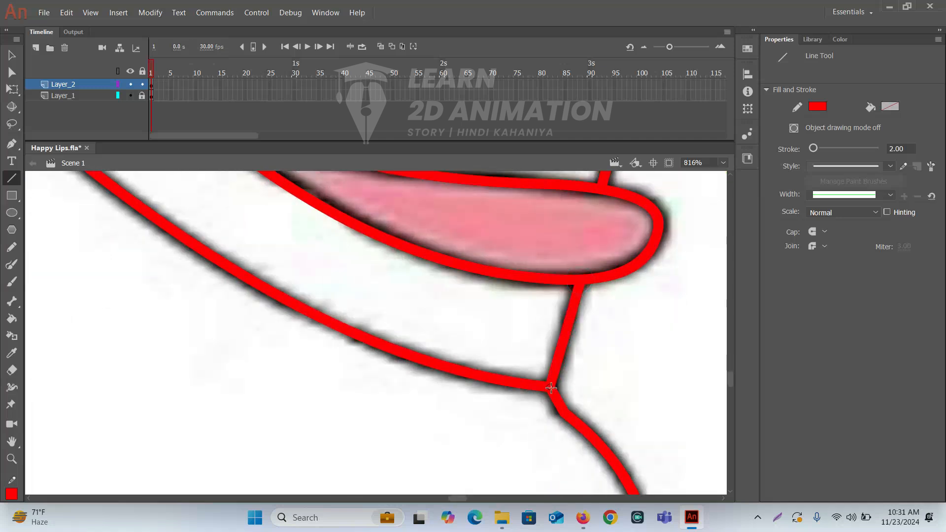
- Fill the R mouth's face and teeth areas white and its tongue with the pink sampled from the L mouth
ctrl+shift+click(506, 316)
ctrl+shift+click(426, 316)
ctrl+shift+click(402, 332)
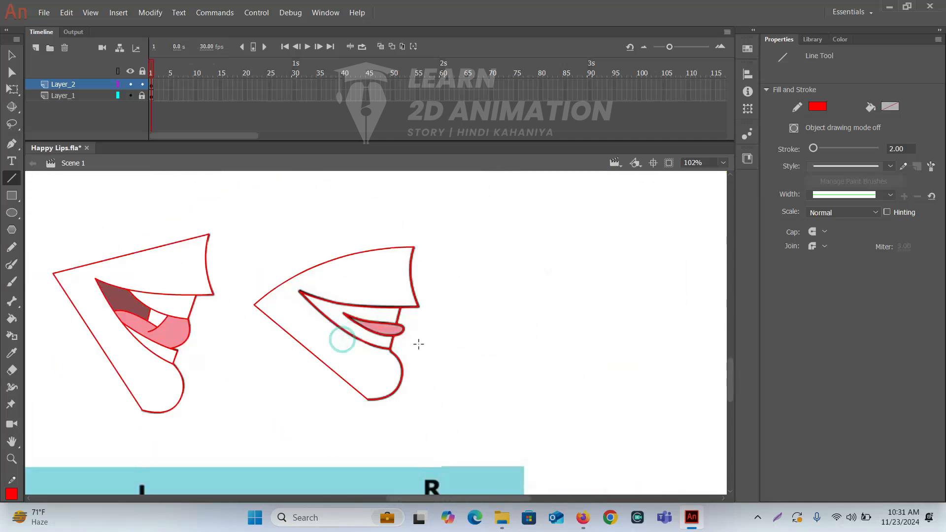
key(k)
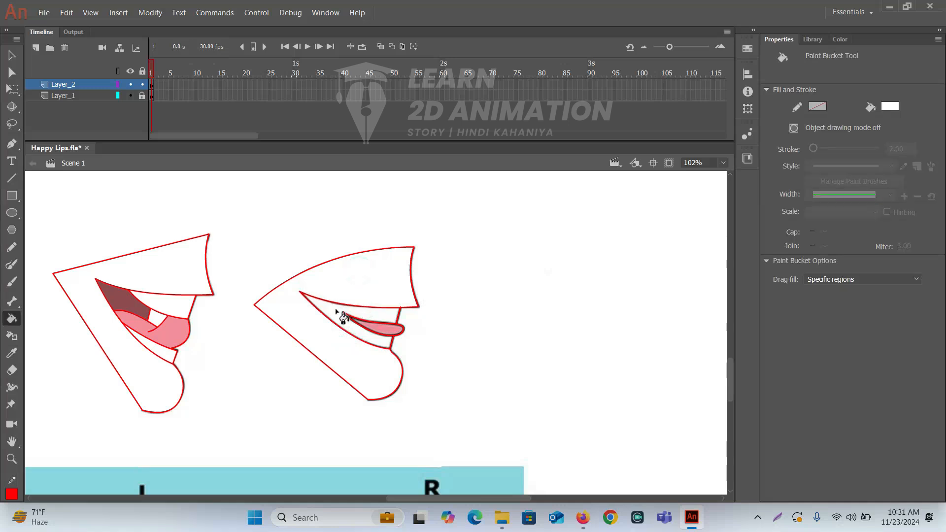
key(i)
click(183, 332)
click(376, 327)
- Open the group of the earlier narrow-open mouth with the unfilled tongue and fill that tongue with the sampled pink
drag(352, 217, 559, 386)
drag(440, 235, 501, 412)
drag(311, 328, 560, 344)
drag(333, 302, 521, 306)
drag(351, 258, 339, 399)
drag(437, 266, 361, 326)
drag(416, 272, 459, 338)
click(374, 304)
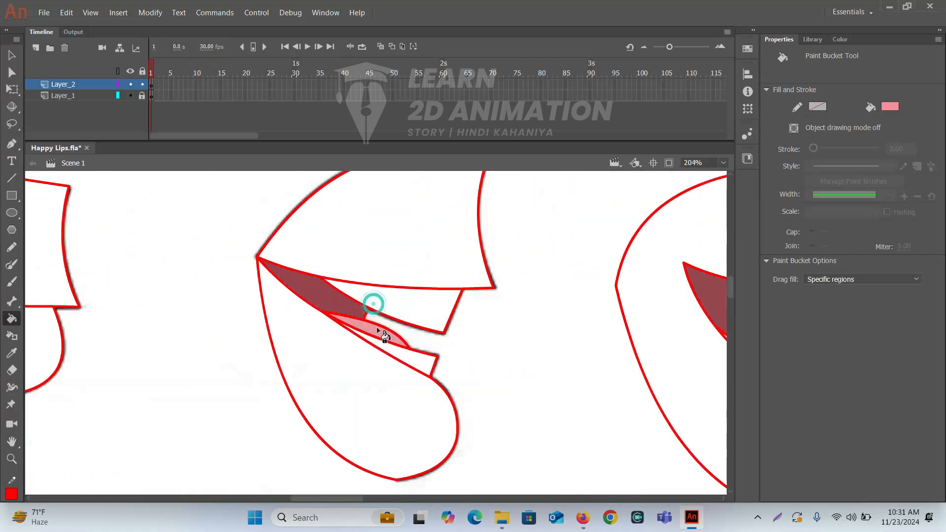
double_click(376, 335)
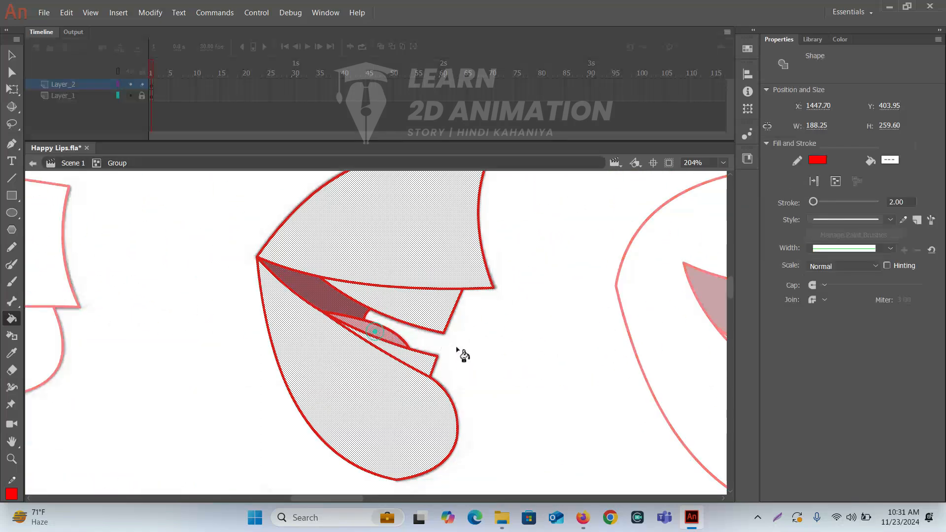
click(212, 332)
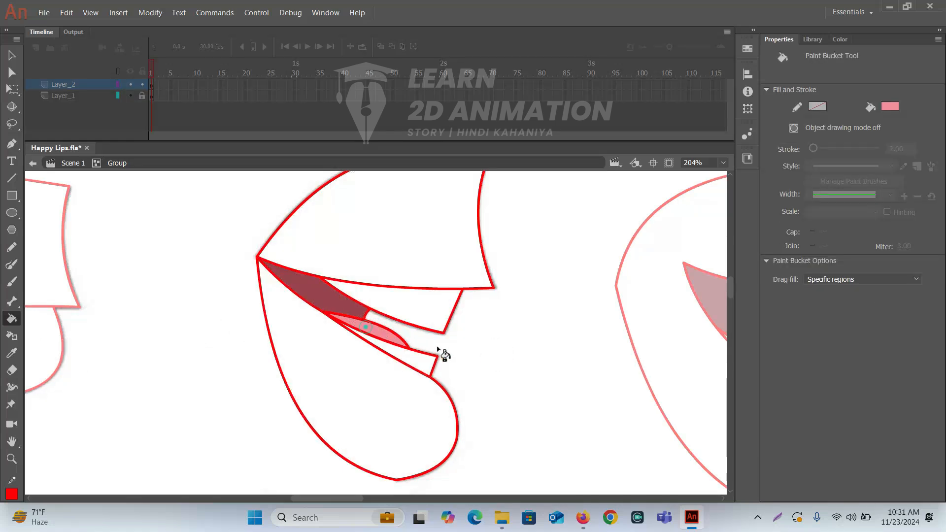
- Open the group of the rounded wide-open A E I mouth and refill its tongue with the sampled pink
drag(562, 355, 290, 317)
drag(465, 331, 308, 286)
key(v)
double_click(414, 286)
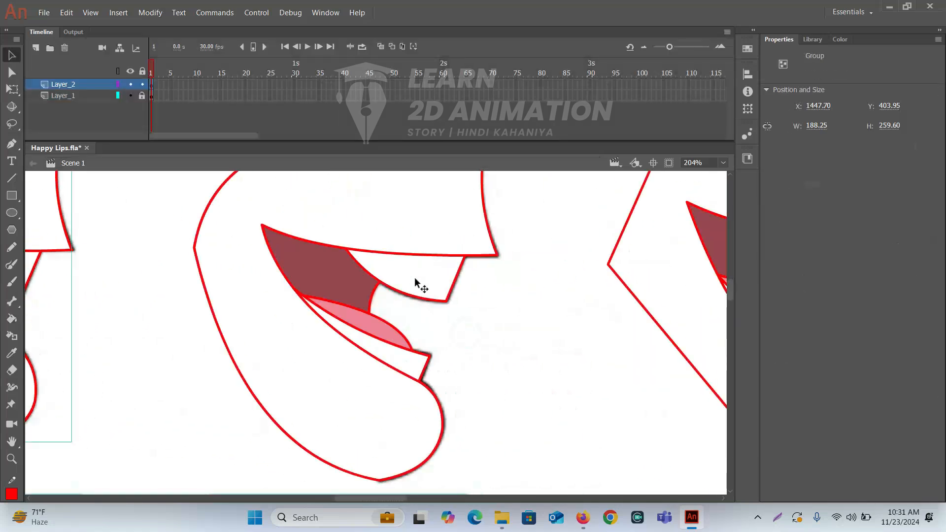
click(500, 359)
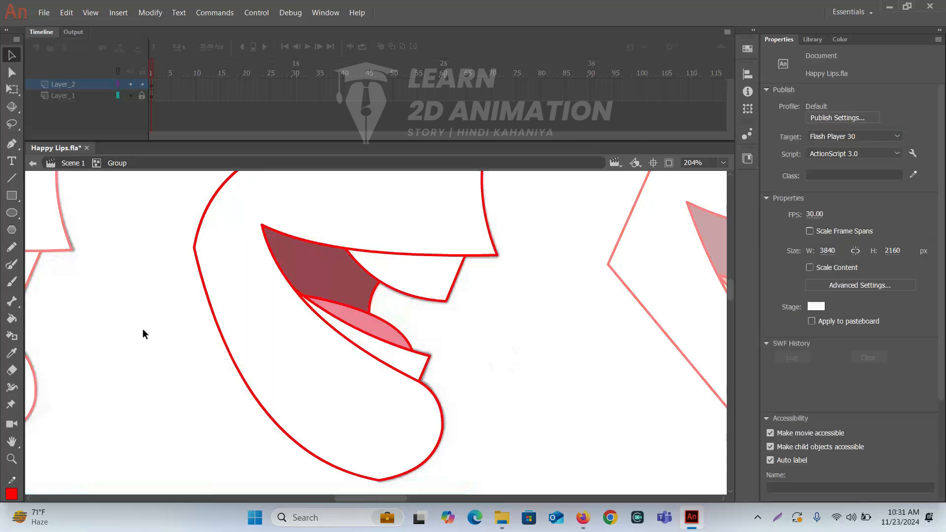
click(12, 318)
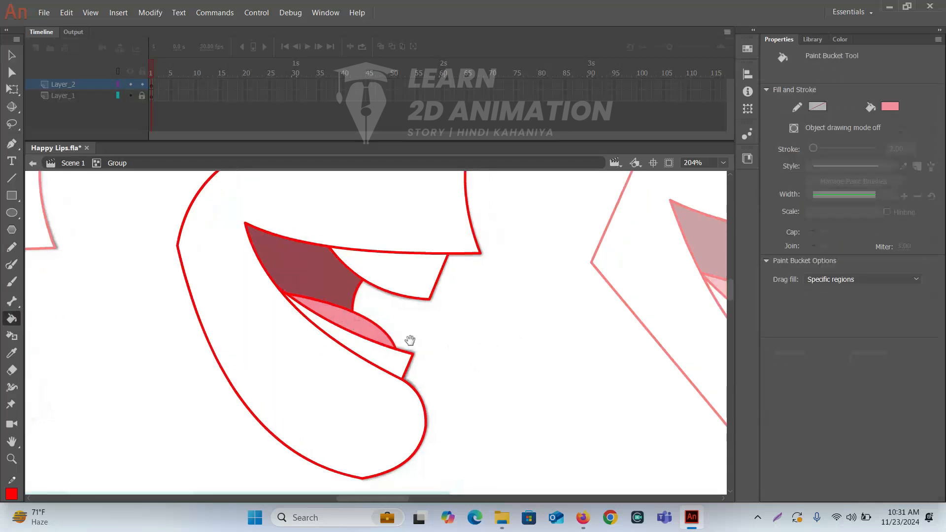
- Open the group of the angular wide-open mouth at the end of the first row and refill its tongue with the sampled pink
drag(408, 338, 334, 337)
key(v)
click(450, 306)
key(ctrl+a)
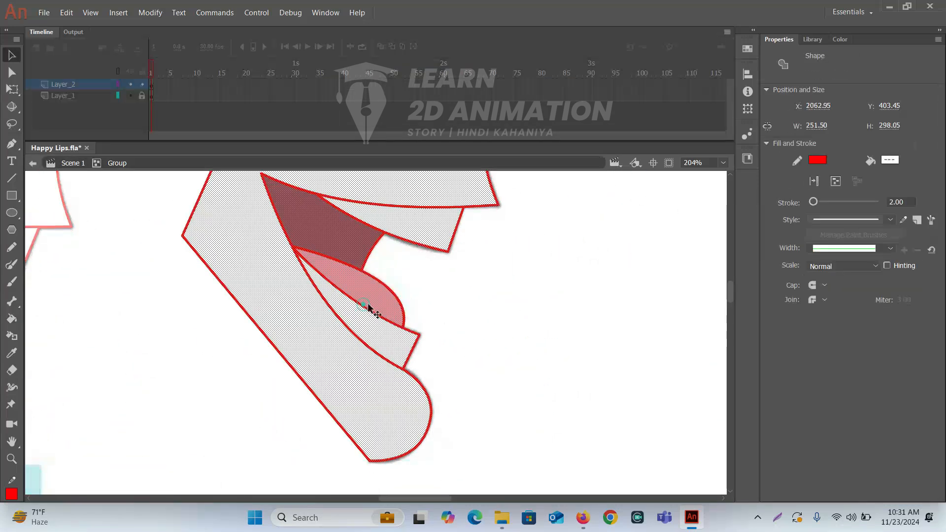
click(478, 305)
click(12, 318)
click(360, 296)
- Return to the main scene and group the R mouth's artwork
scroll(383, 316, down, 6)
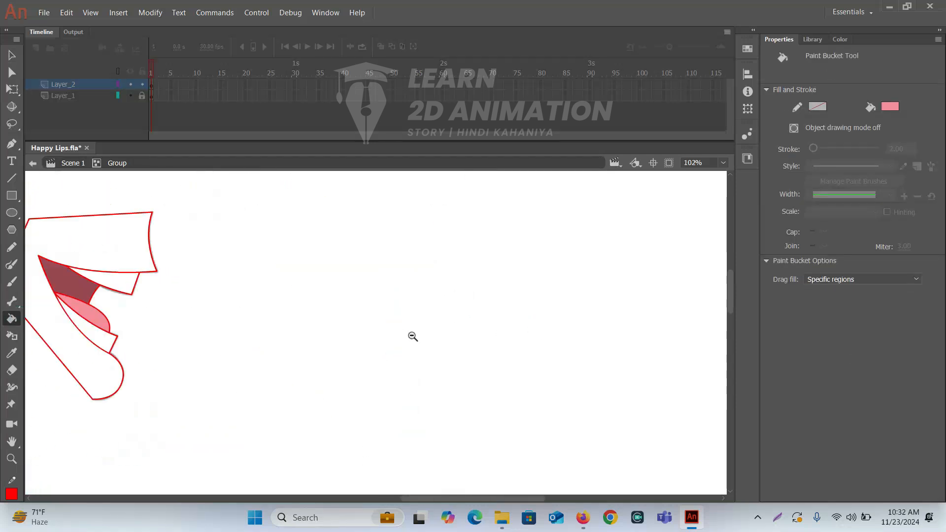
click(415, 337)
key(v)
double_click(434, 348)
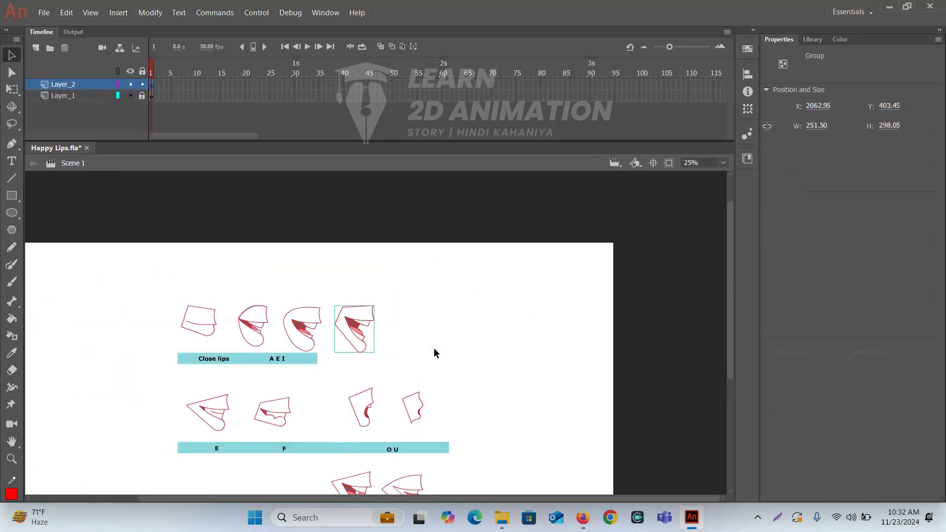
drag(434, 348, 474, 272)
drag(505, 443, 432, 369)
key(ctrl+g)
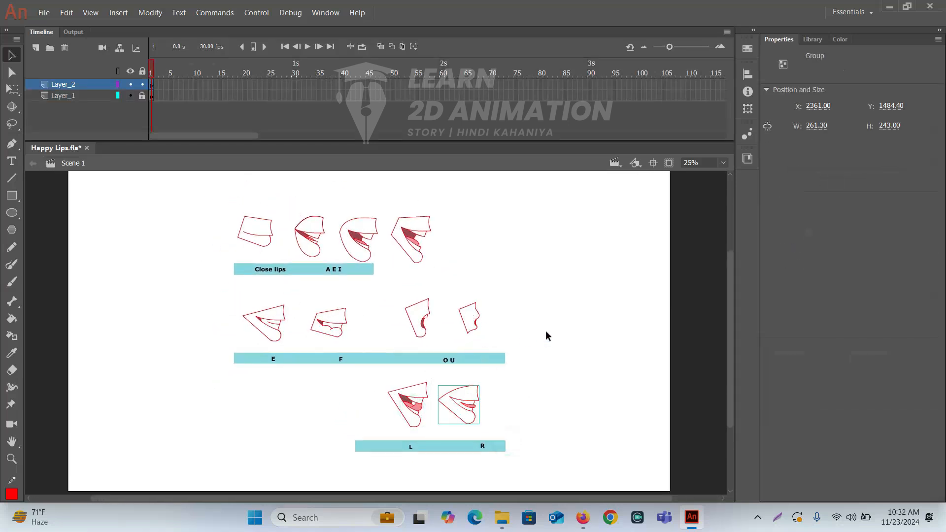
click(547, 332)
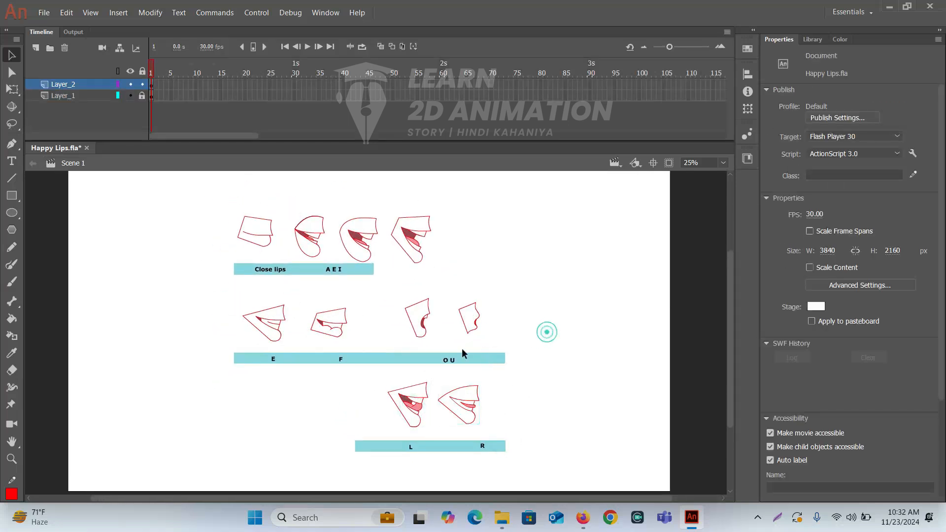
- Hide the Layer_1 reference, select each row of mouths to check their grouping, and show the layer again
click(130, 96)
drag(358, 368, 589, 468)
click(585, 376)
drag(205, 284, 608, 393)
drag(212, 191, 580, 296)
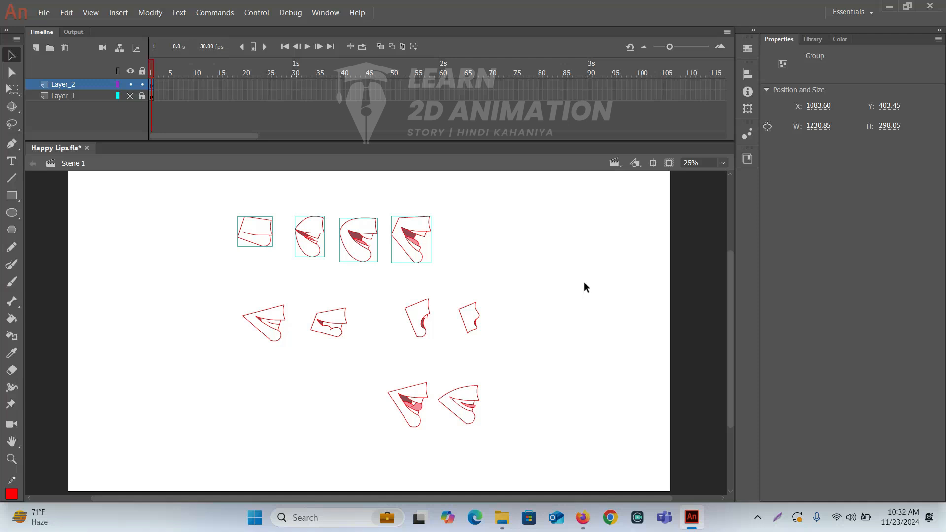
click(585, 283)
click(130, 96)
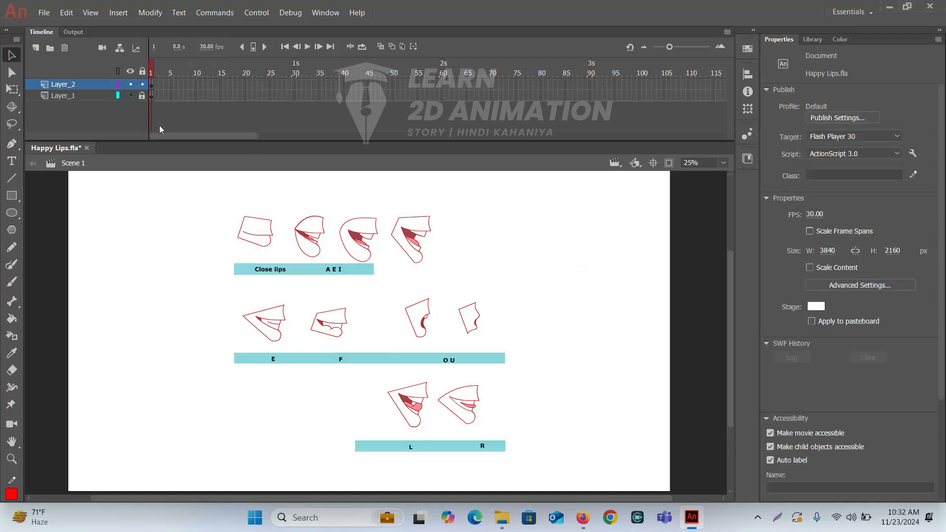
- Examine the traced mouth shapes row by row against their sound labels, from Close lips to R
click(273, 276)
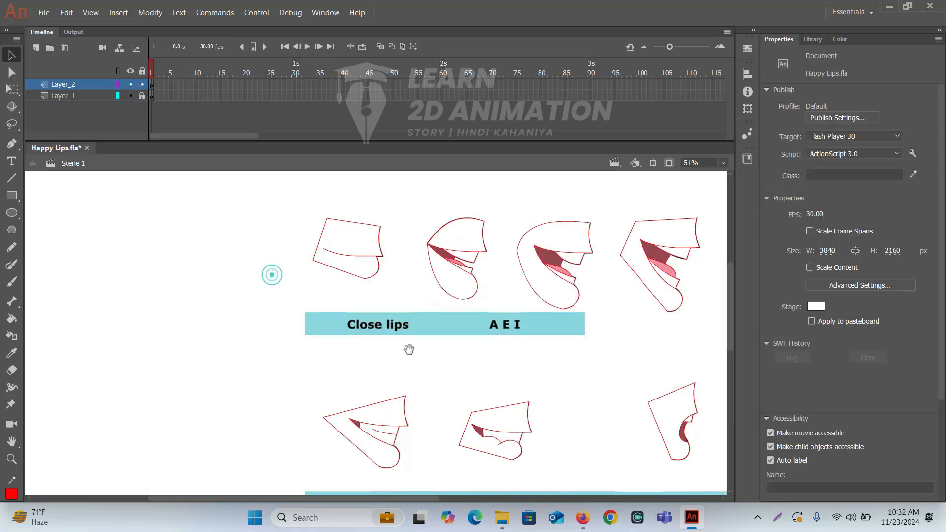
drag(422, 355, 391, 306)
drag(476, 306, 457, 307)
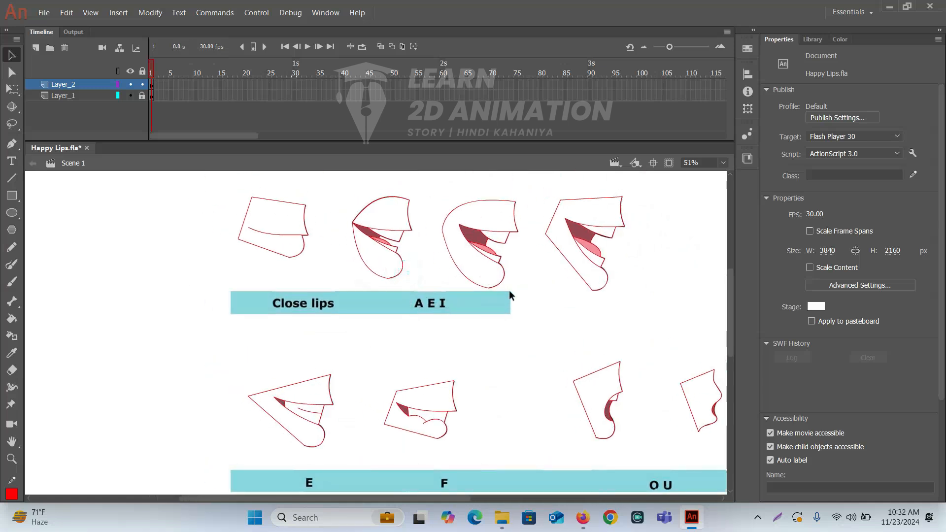
drag(539, 341, 403, 215)
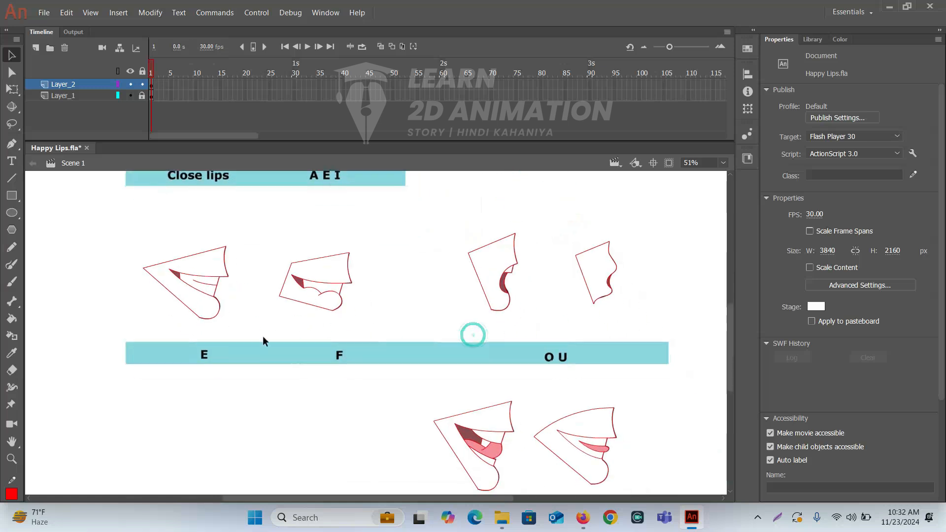
drag(396, 358, 358, 365)
drag(456, 358, 387, 356)
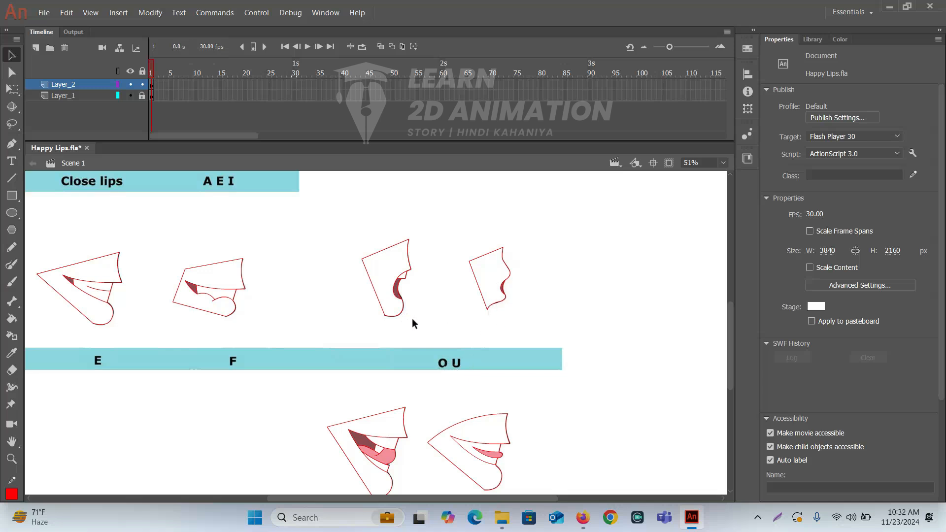
drag(445, 389, 484, 244)
drag(569, 325, 554, 346)
drag(517, 292, 574, 413)
ctrl+alt+click(488, 312)
drag(404, 302, 514, 292)
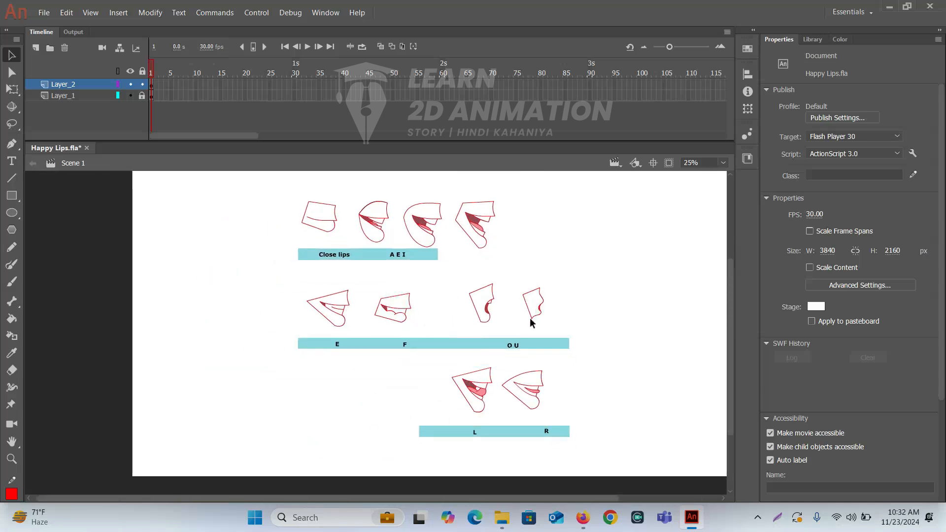
ctrl+click(445, 265)
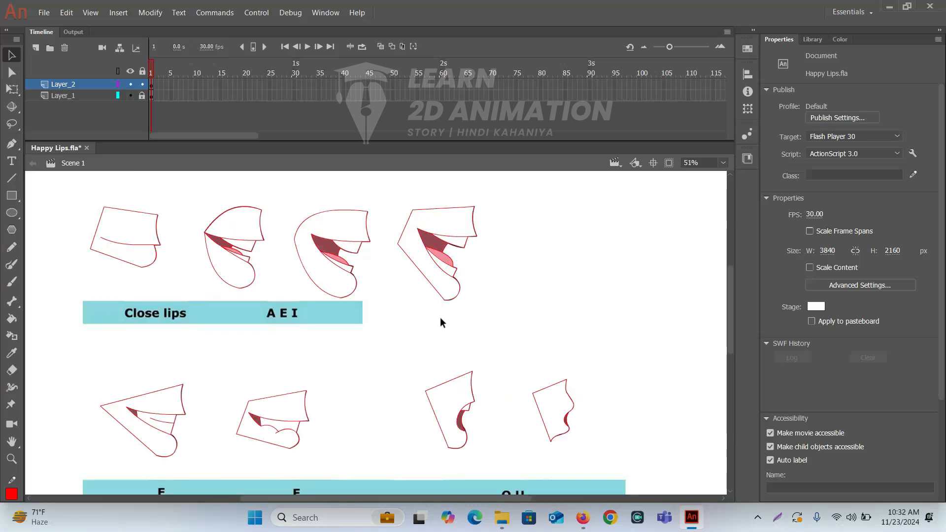
ctrl+alt+click(405, 331)
drag(413, 354, 439, 282)
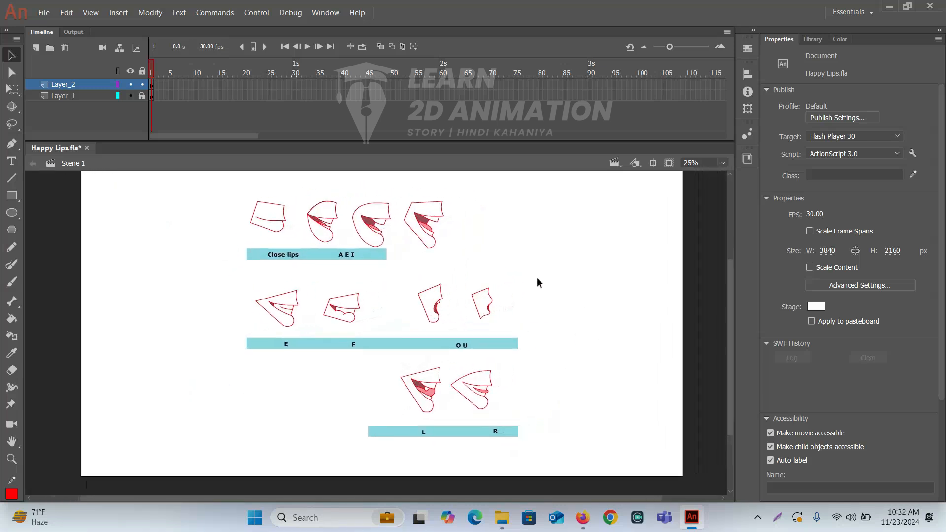
drag(341, 350, 587, 426)
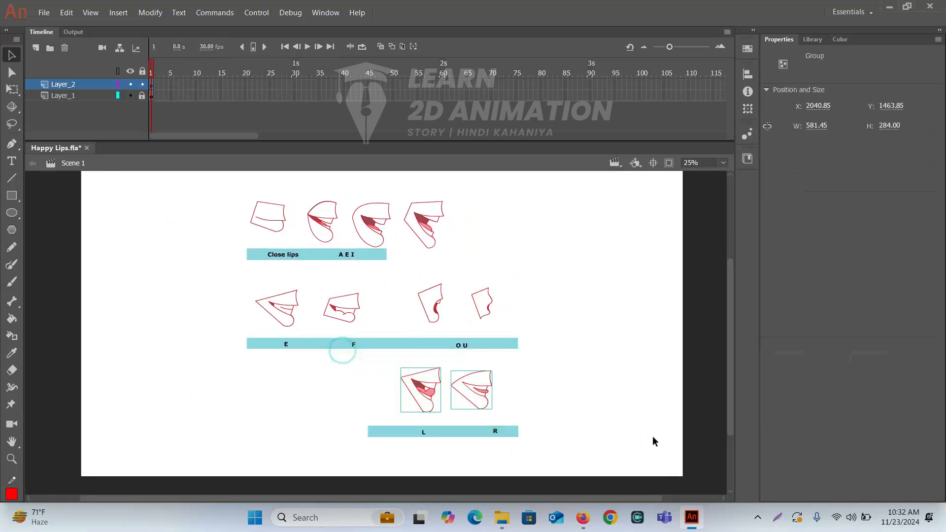
click(608, 369)
click(157, 87)
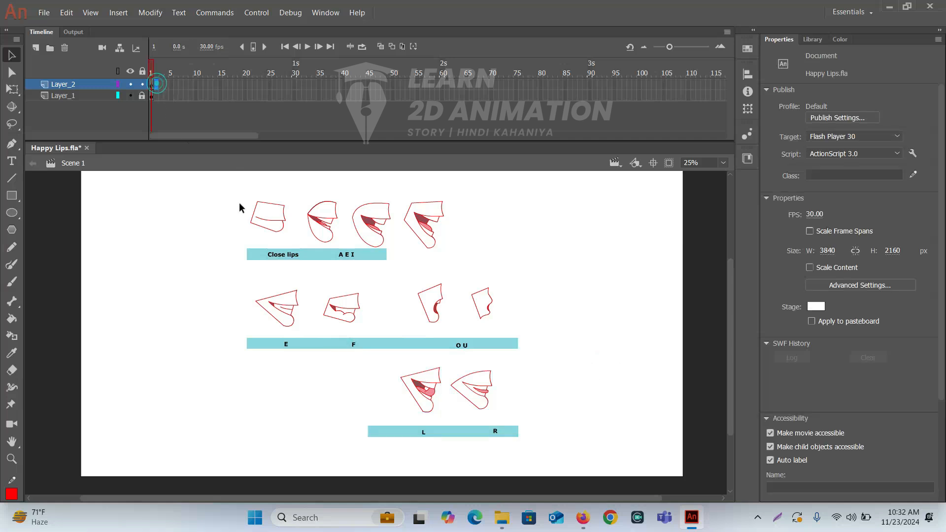
click(320, 229)
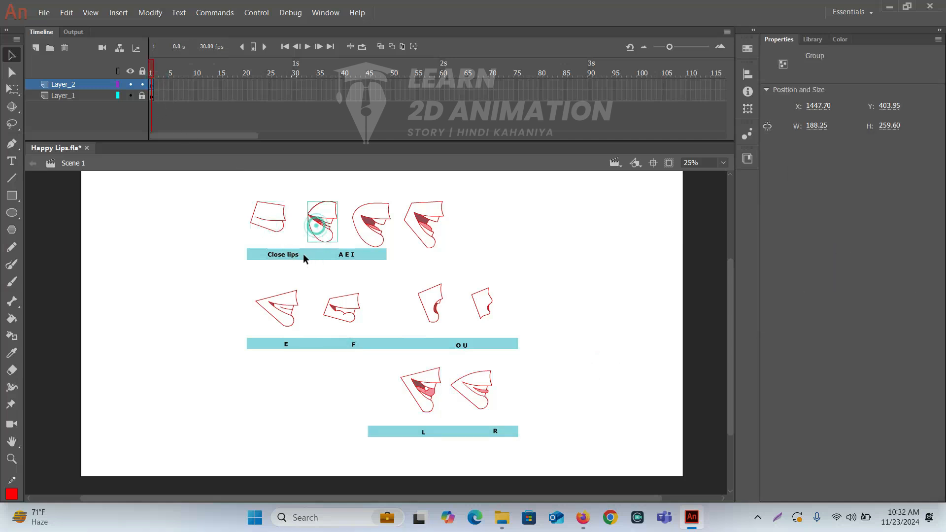
scroll(286, 208, up, 1)
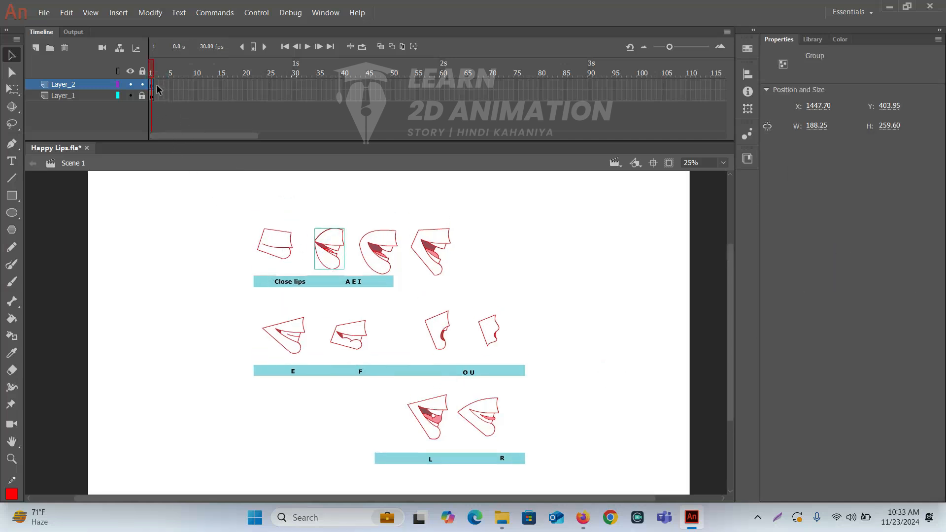
- Insert a keyframe at frame 2 of Layer_2 and delete every mouth there except the narrow-open A E I shape
click(156, 86)
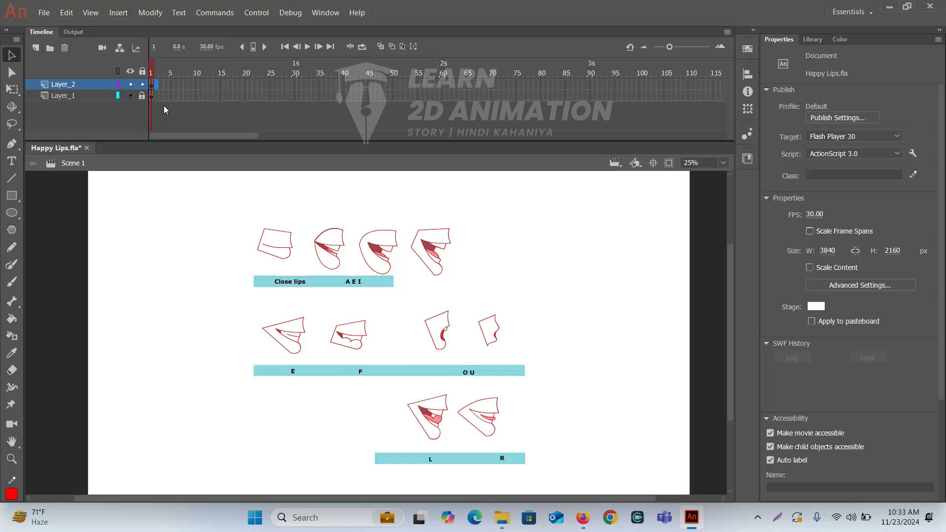
key(F6)
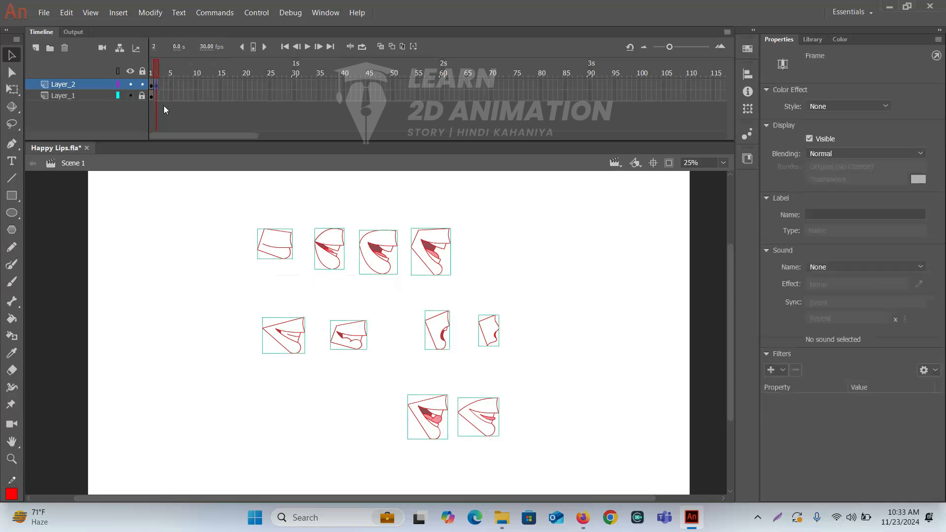
click(285, 182)
drag(237, 208, 306, 279)
key(Delete)
drag(572, 463, 211, 291)
key(Delete)
drag(464, 308, 364, 199)
key(Delete)
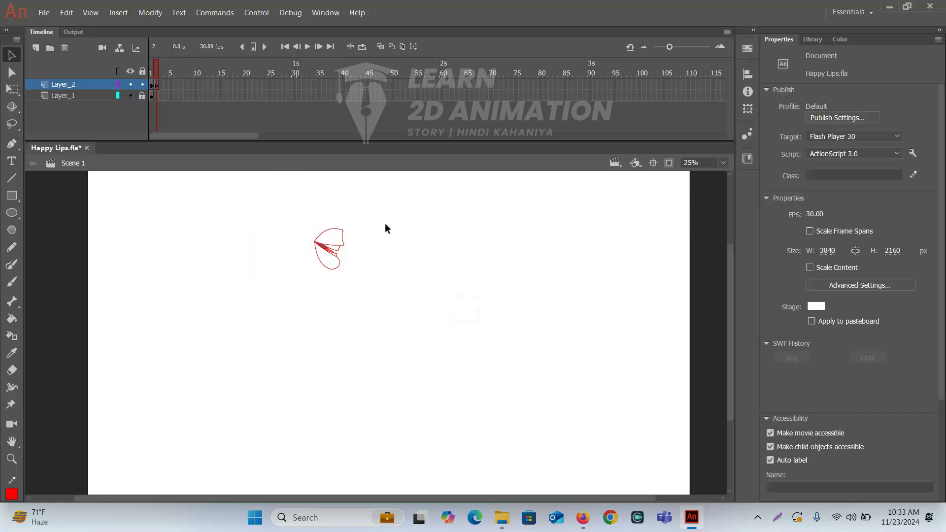
- Copy Layer_2's first keyframe to frame 3 and delete every mouth there except the rounded wide-open A E I shape
click(152, 84)
drag(152, 85, 161, 85)
click(586, 263)
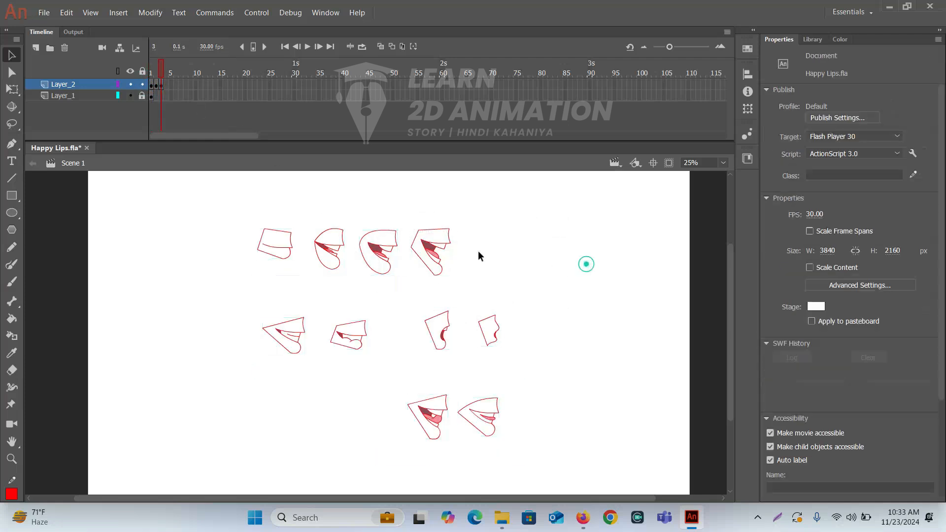
drag(232, 205, 346, 291)
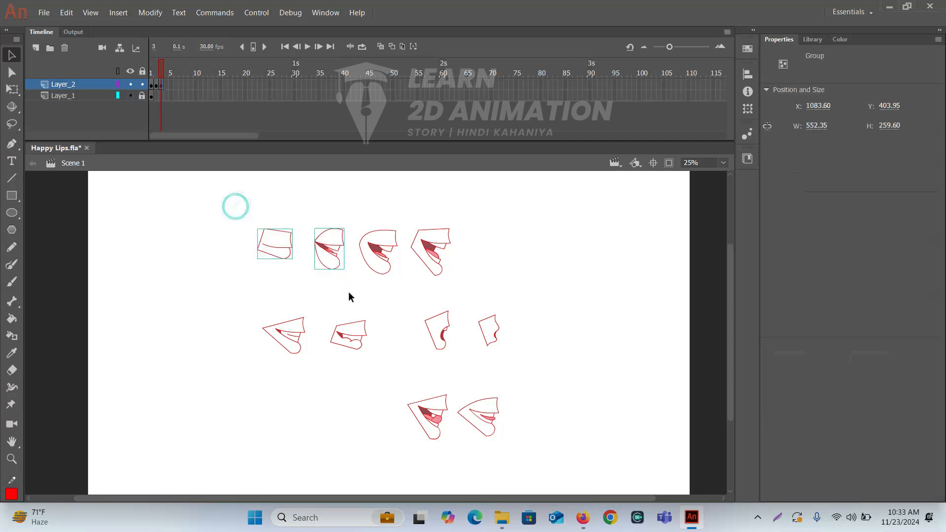
key(Delete)
drag(222, 281, 604, 437)
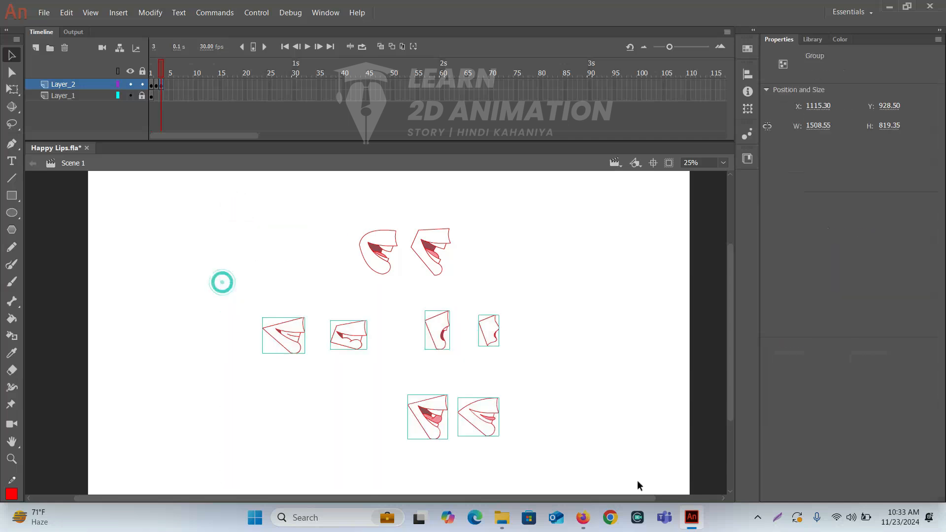
click(485, 317)
drag(249, 285, 681, 474)
key(Delete)
drag(561, 368, 427, 195)
key(Delete)
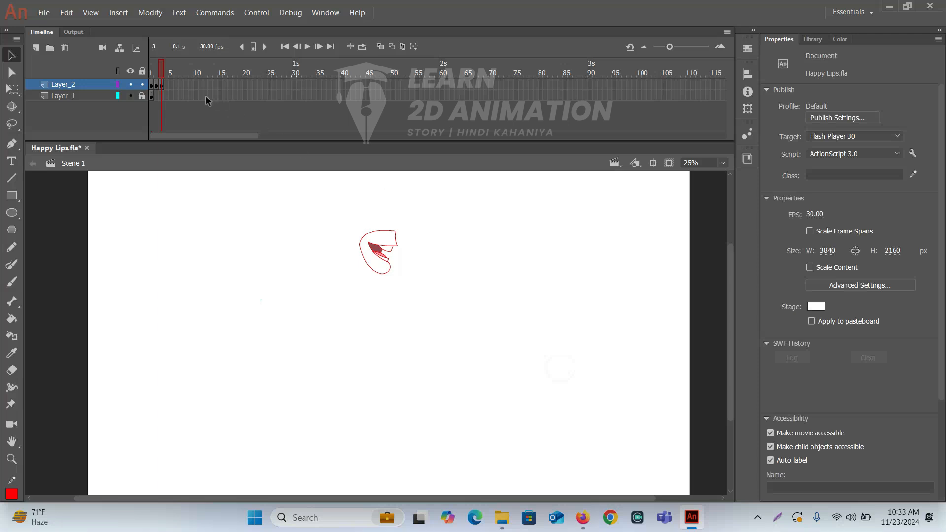
- Copy Layer_2's first keyframe to frame 4 and delete every mouth there except the angular wide-open shape ending the first row
click(152, 86)
drag(153, 86, 166, 87)
click(505, 224)
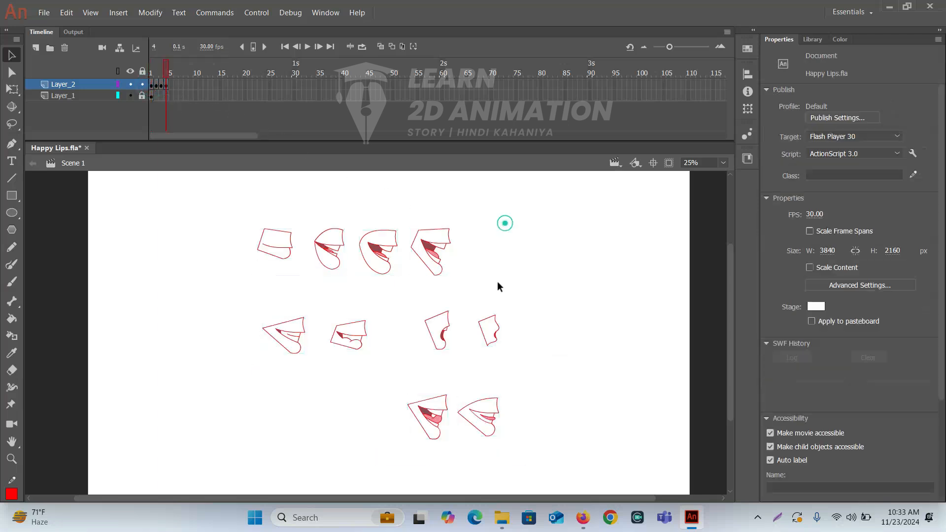
drag(230, 188, 400, 285)
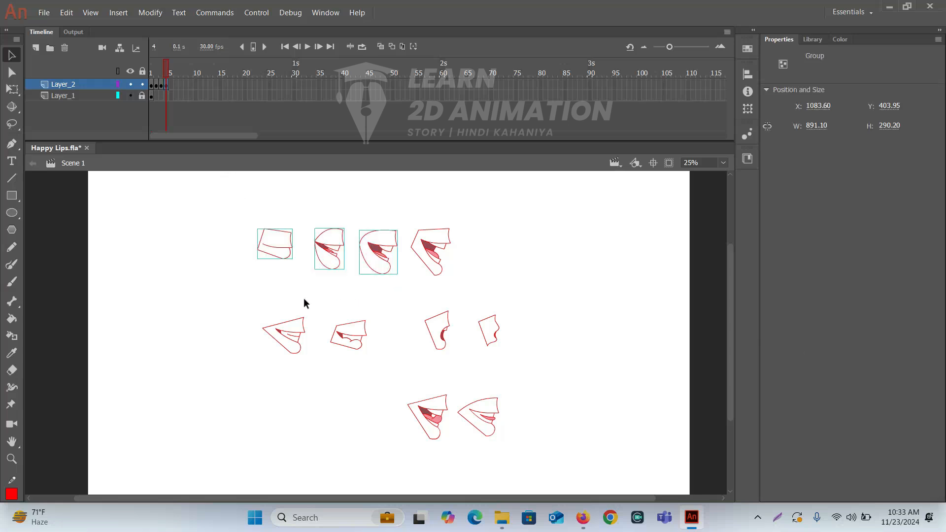
key(Delete)
drag(220, 279, 655, 498)
key(Delete)
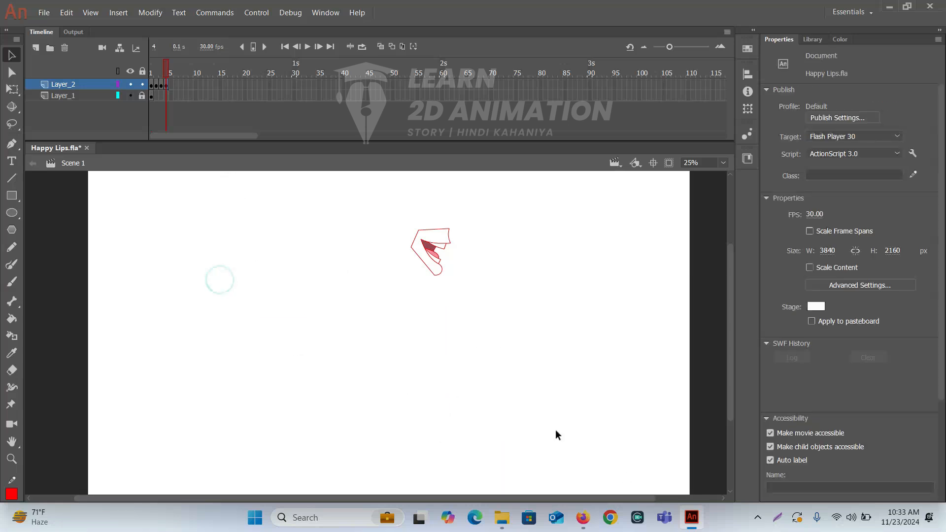
- Copy Layer_2's first keyframe to frame 5 and delete every mouth there except the E shape
click(154, 87)
drag(153, 88, 171, 88)
click(536, 265)
drag(207, 187, 532, 292)
key(Delete)
drag(562, 469, 331, 260)
key(Delete)
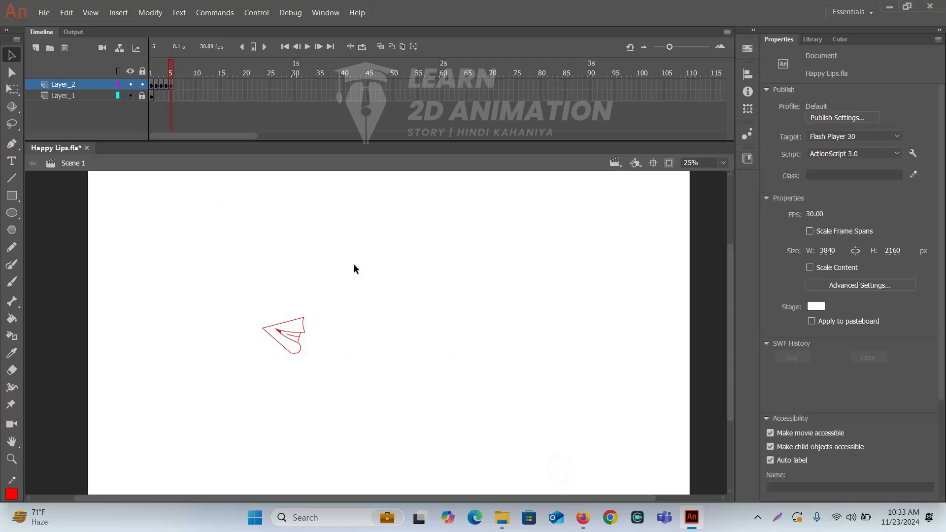
mouse_move(176, 74)
mouse_down()
mouse_move(160, 72)
mouse_move(171, 73)
mouse_up()
- Copy Layer_2's first keyframe to frame 6 and delete every mouth there except the F shape
click(151, 86)
drag(152, 85, 176, 86)
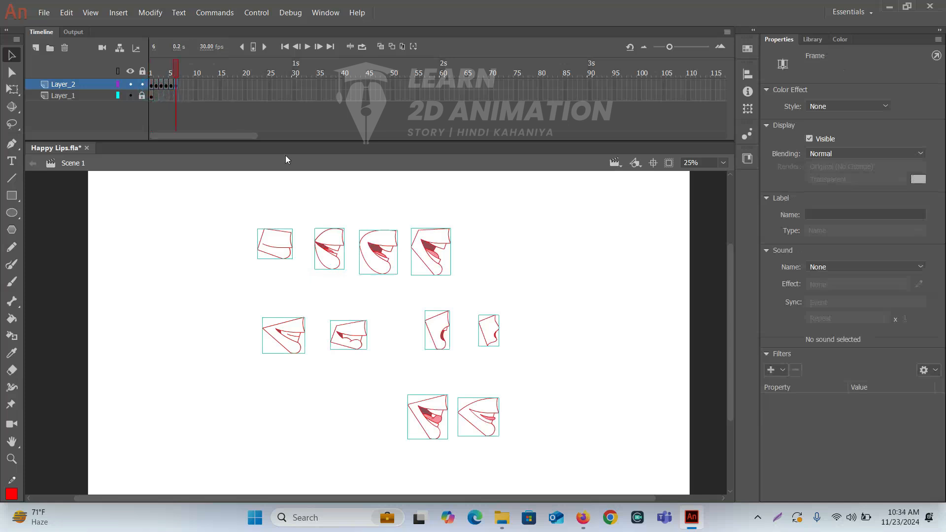
click(536, 289)
drag(194, 193, 500, 281)
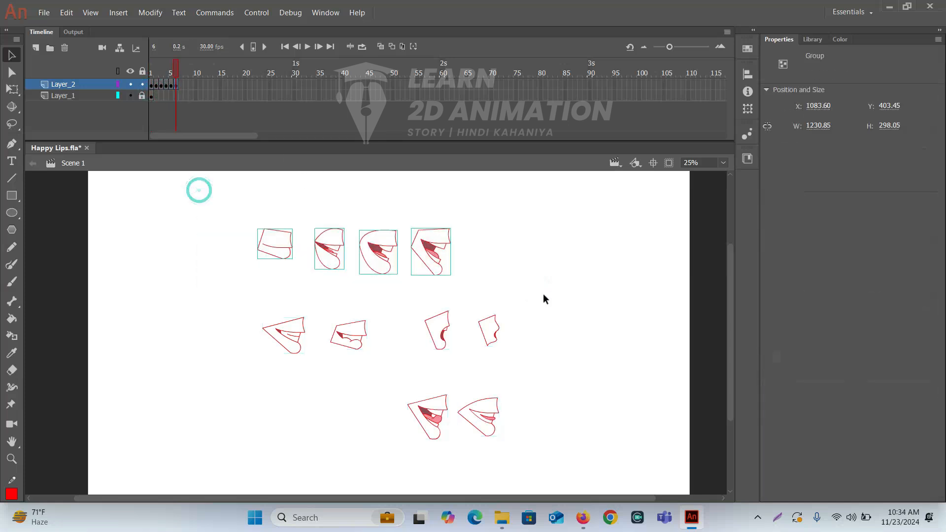
key(Delete)
drag(252, 302, 328, 398)
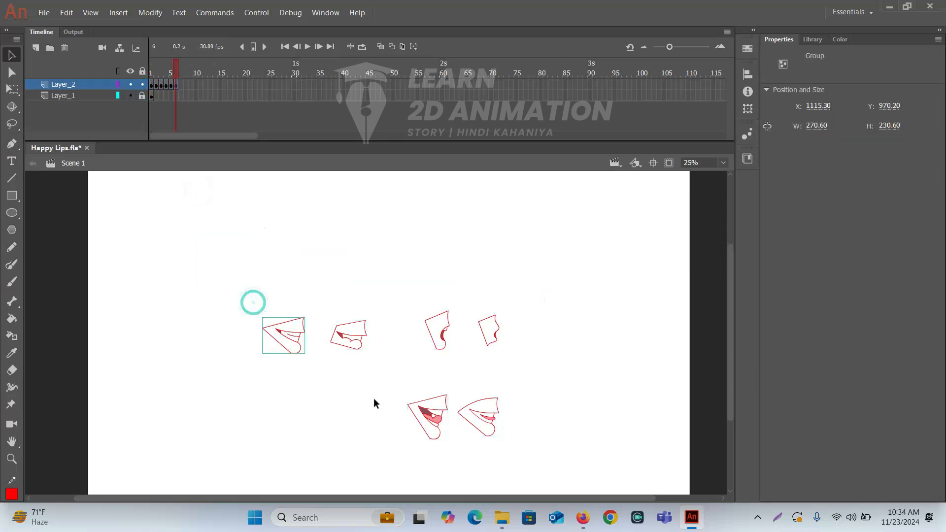
key(Delete)
drag(416, 266, 567, 446)
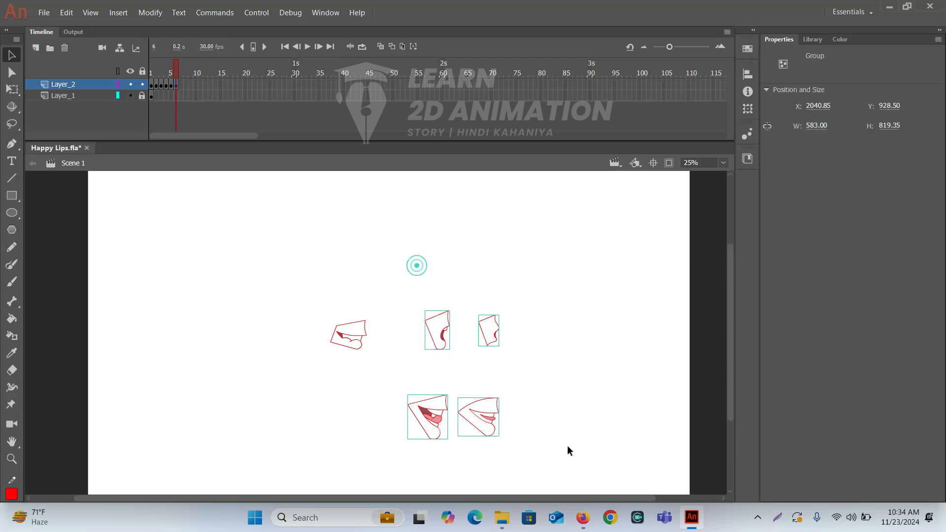
key(Delete)
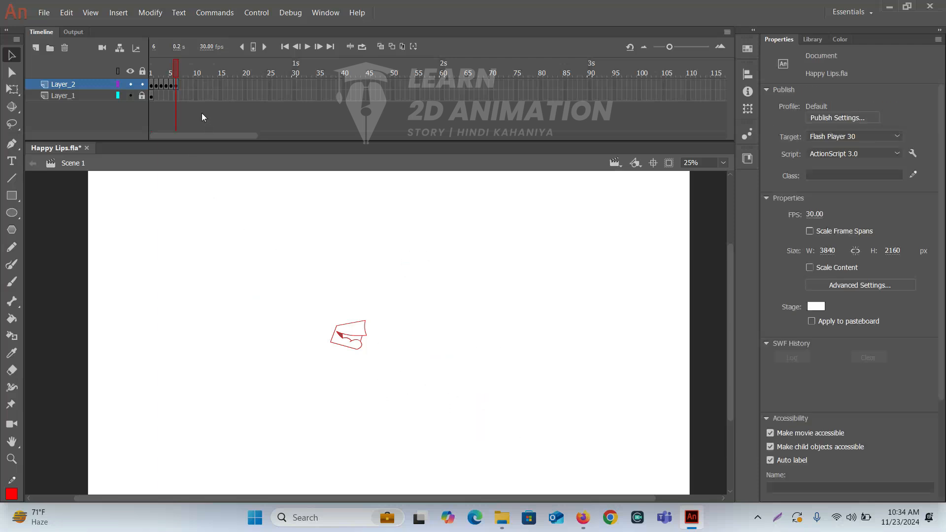
- Copy Layer_2's first keyframe to frame 7 and delete every mouth there except the larger O U shape
drag(153, 84, 179, 88)
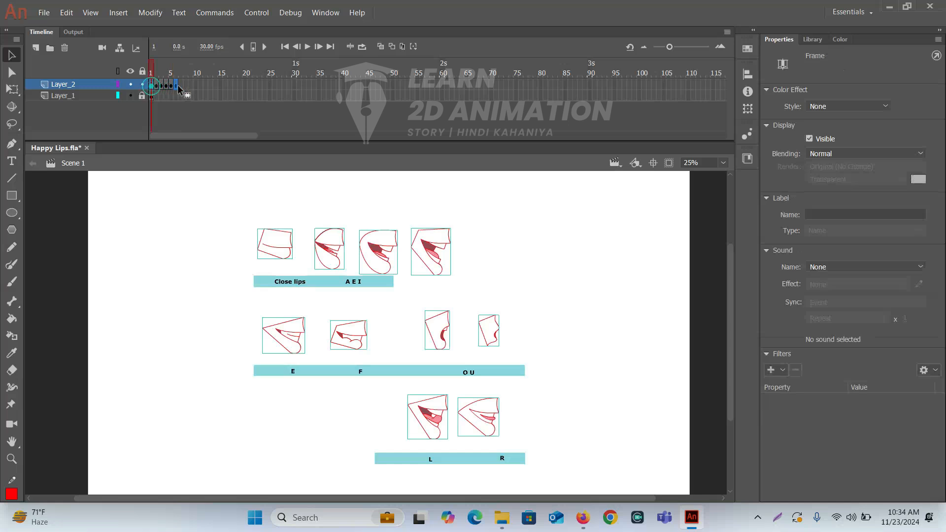
click(180, 85)
click(528, 283)
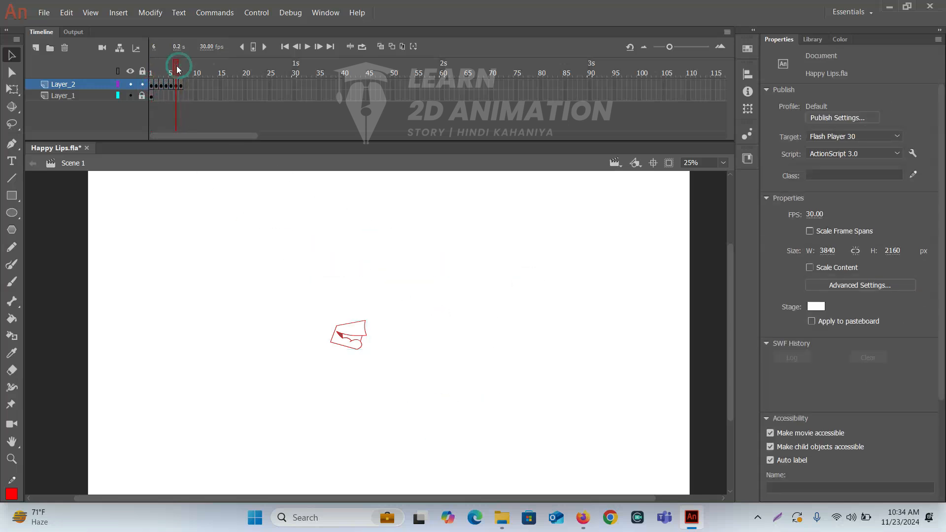
drag(188, 201, 383, 377)
key(Delete)
drag(382, 211, 472, 272)
key(Delete)
drag(510, 300, 404, 389)
key(Delete)
key(Delete)
- Copy Layer_2's first keyframe to frame 8 and delete every mouth there except the smaller O U shape
click(152, 85)
click(186, 85)
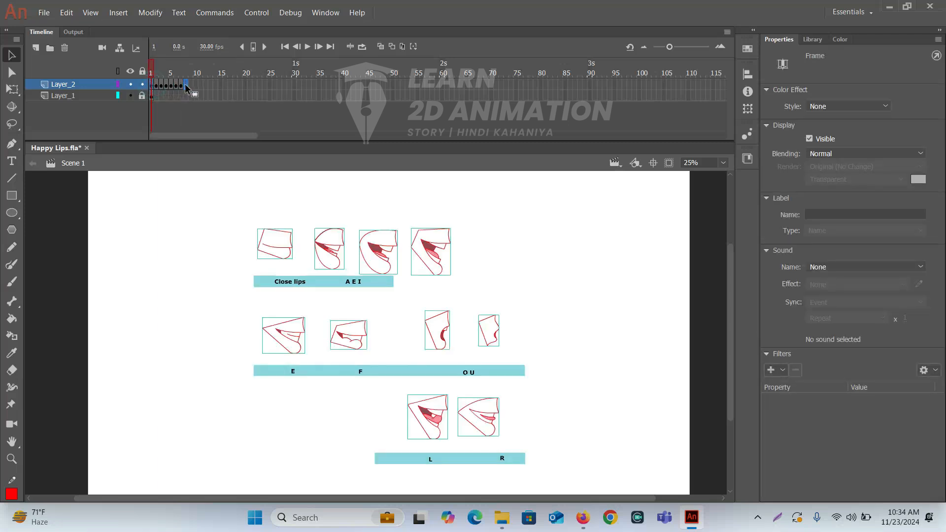
click(538, 275)
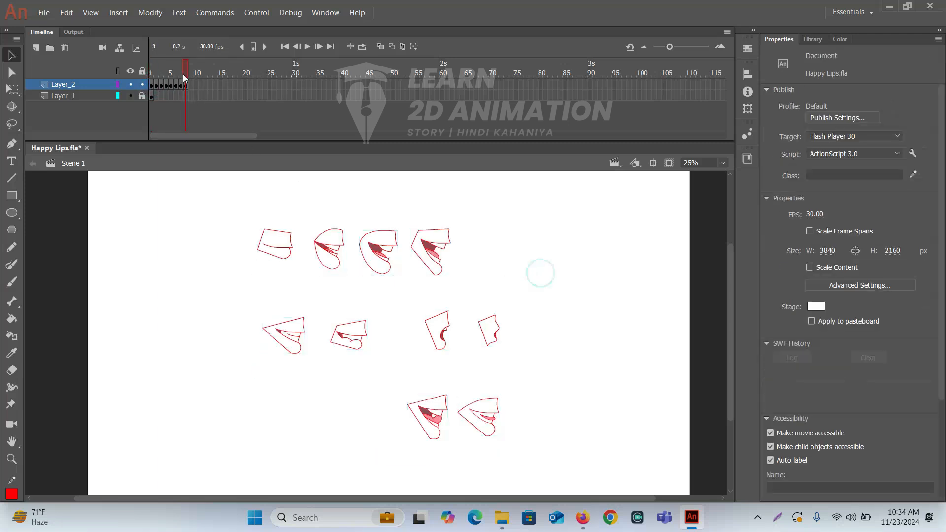
drag(180, 70, 185, 67)
drag(212, 197, 461, 370)
key(Delete)
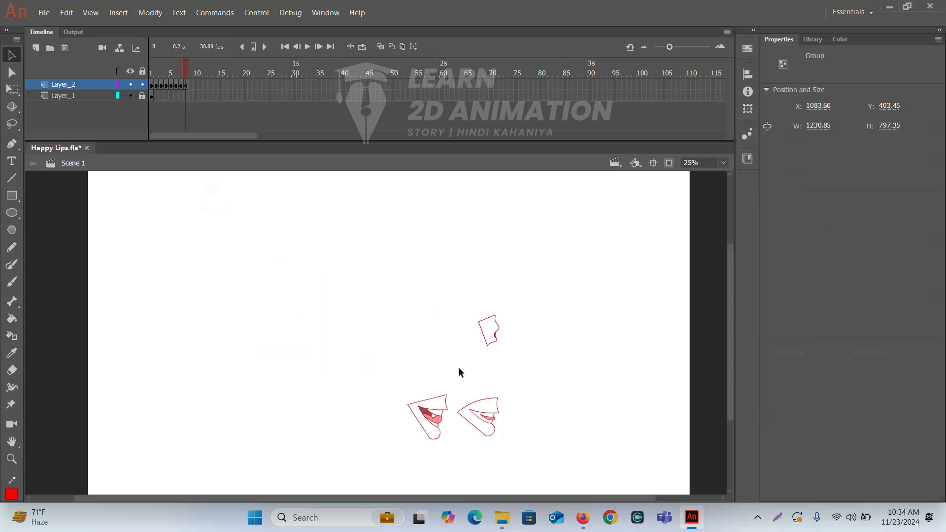
drag(552, 456, 386, 400)
key(Delete)
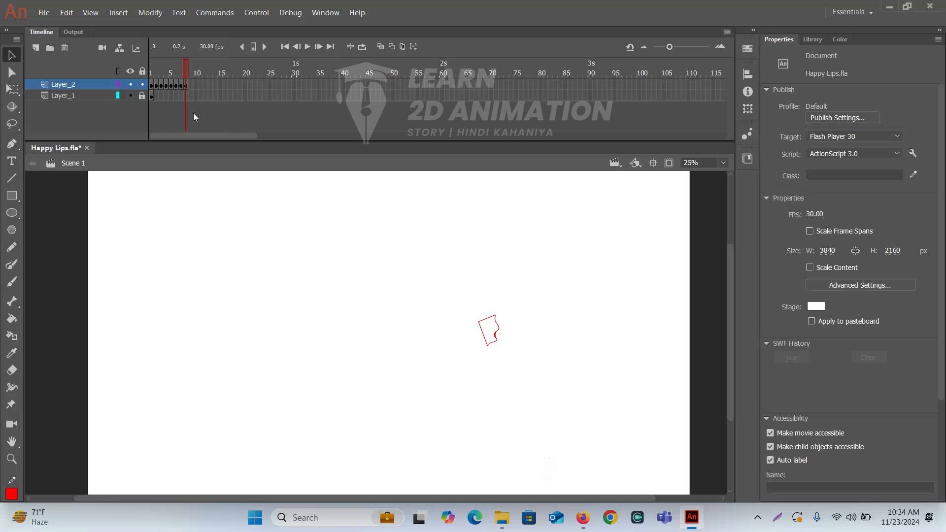
- Copy Layer_2's first keyframe to frame 9 and delete every mouth there except the L shape
drag(155, 89, 194, 92)
click(211, 95)
click(153, 88)
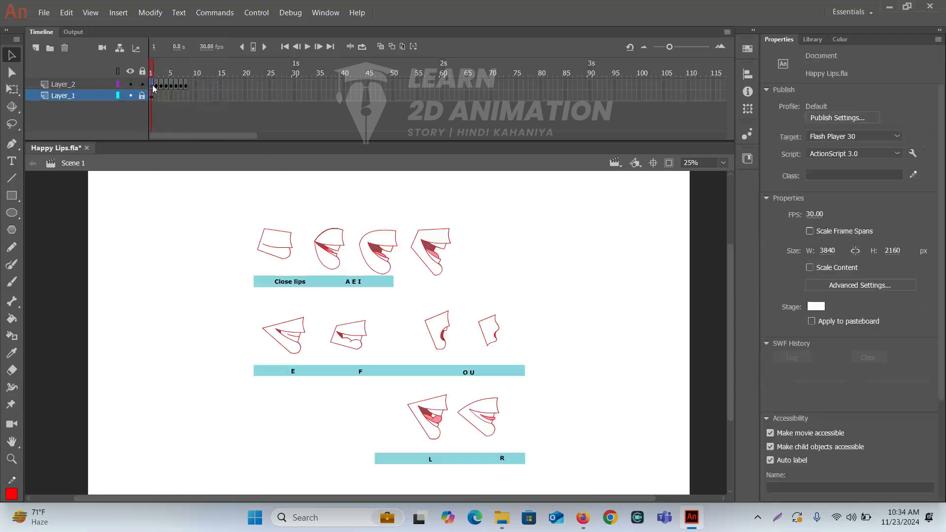
drag(152, 87, 191, 88)
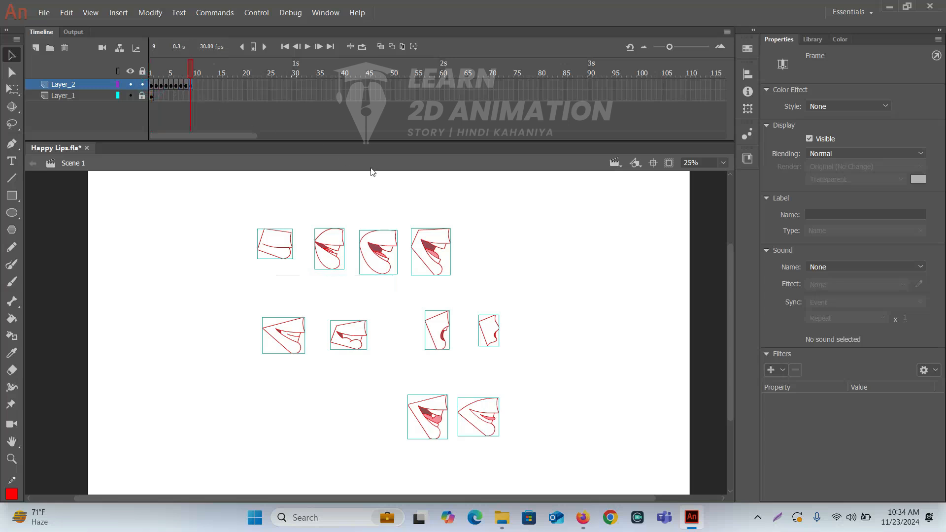
click(578, 280)
drag(212, 175, 543, 355)
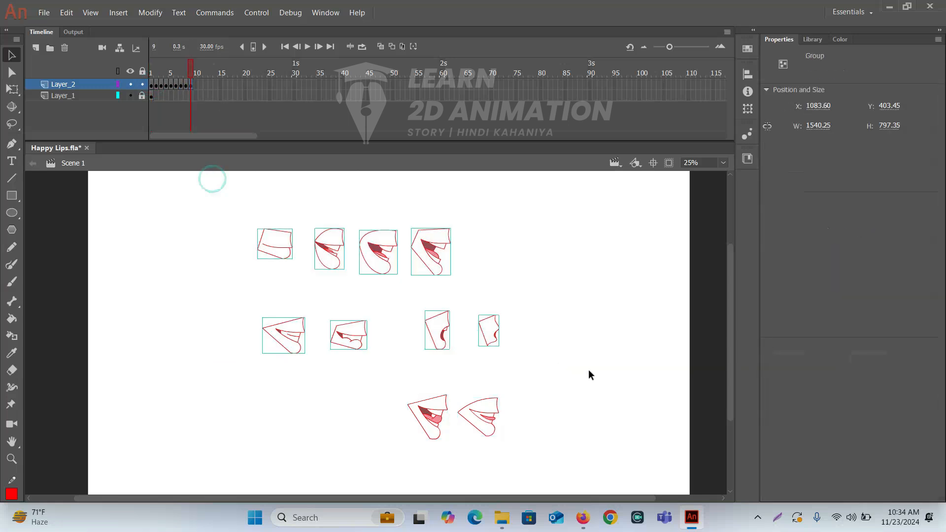
key(Delete)
drag(513, 384, 494, 436)
key(Delete)
- Copy Layer_2's first keyframe to frame 10 and delete every mouth there except the R shape
drag(188, 64, 195, 85)
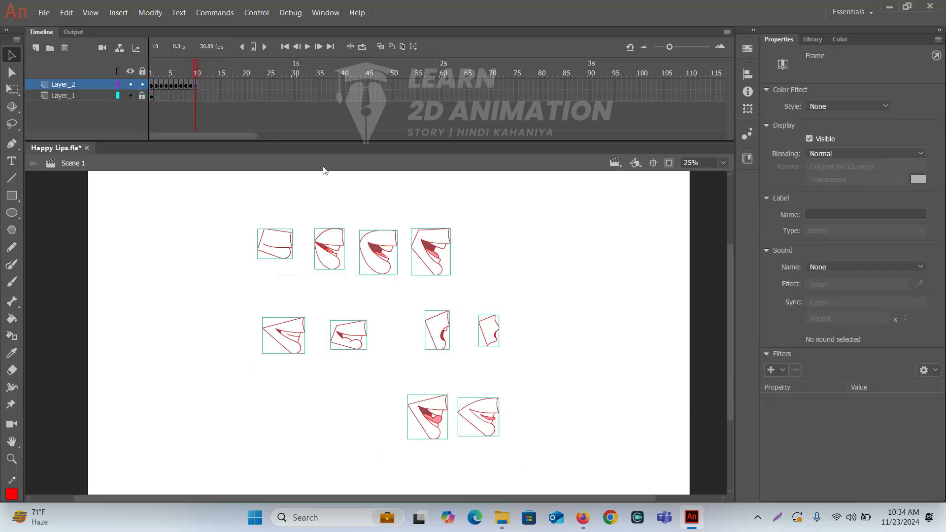
click(552, 302)
drag(207, 204, 579, 382)
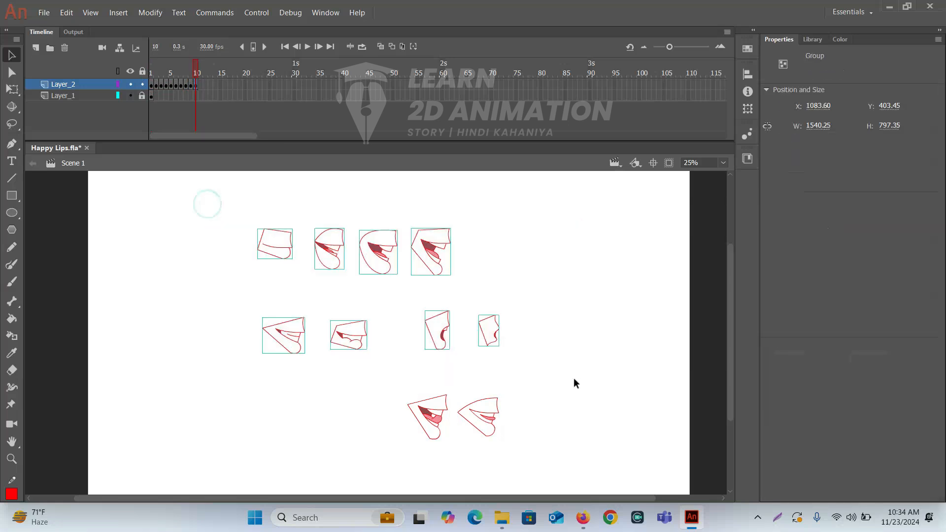
key(Delete)
drag(374, 363, 422, 424)
key(Delete)
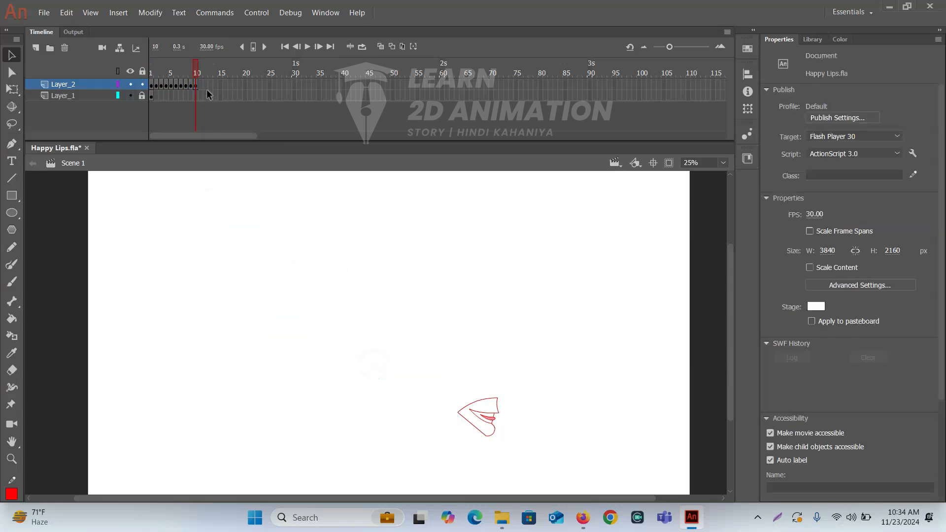
- Insert frames after Layer_2's full mouth set, copy that set to frame 3 and delete every mouth there except the closed lips
mouse_move(197, 72)
mouse_down()
mouse_move(152, 70)
mouse_move(194, 75)
mouse_move(155, 79)
mouse_up()
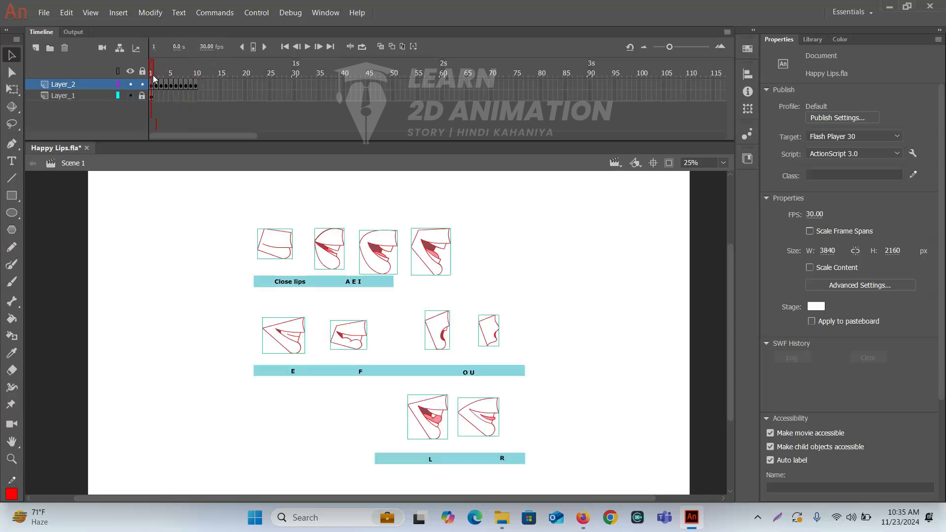
click(152, 85)
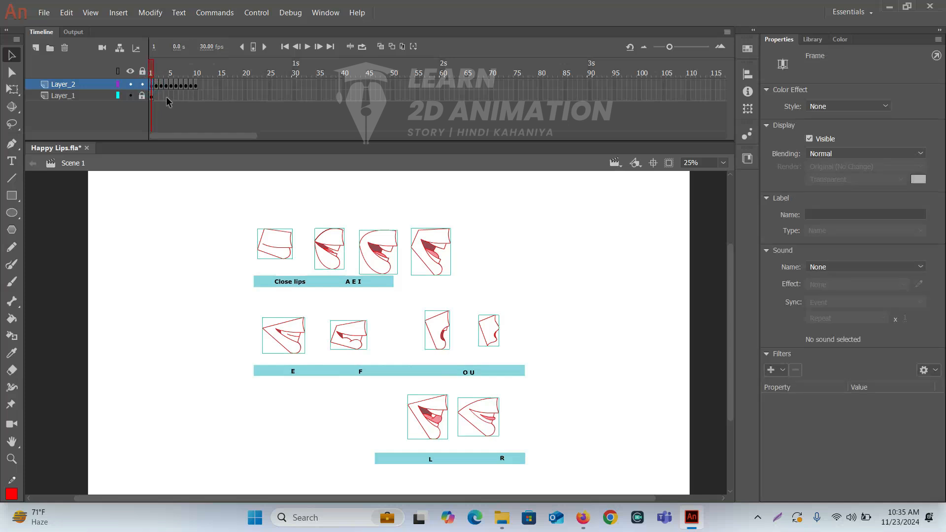
key(F7)
click(156, 85)
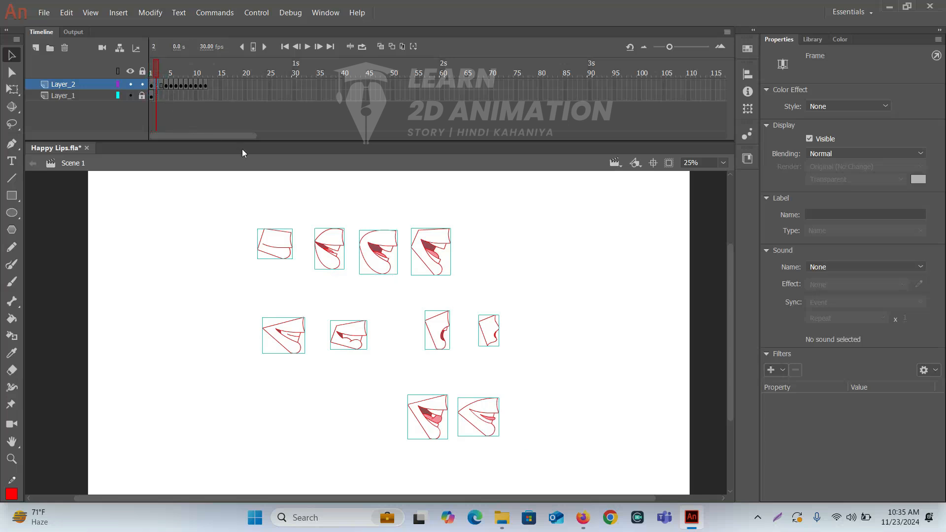
click(161, 85)
click(258, 201)
drag(229, 280, 666, 492)
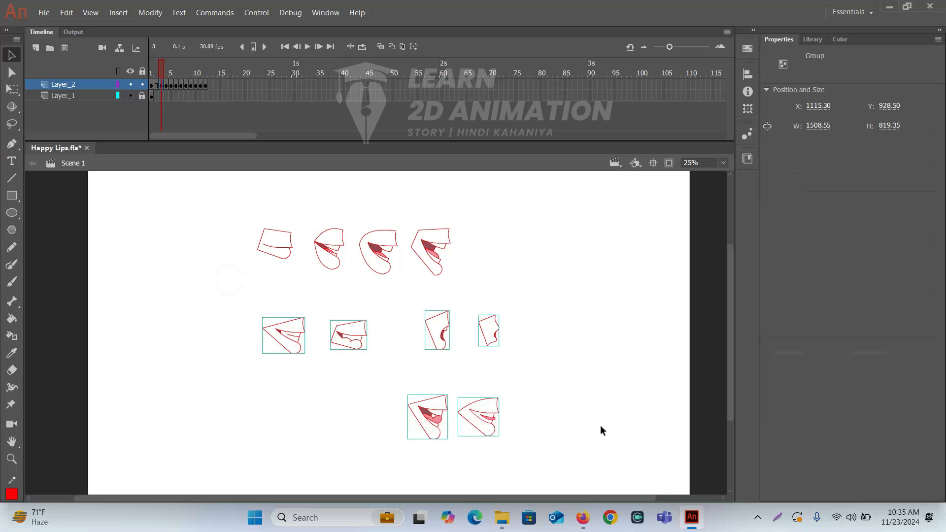
key(Delete)
drag(513, 321, 320, 210)
key(Delete)
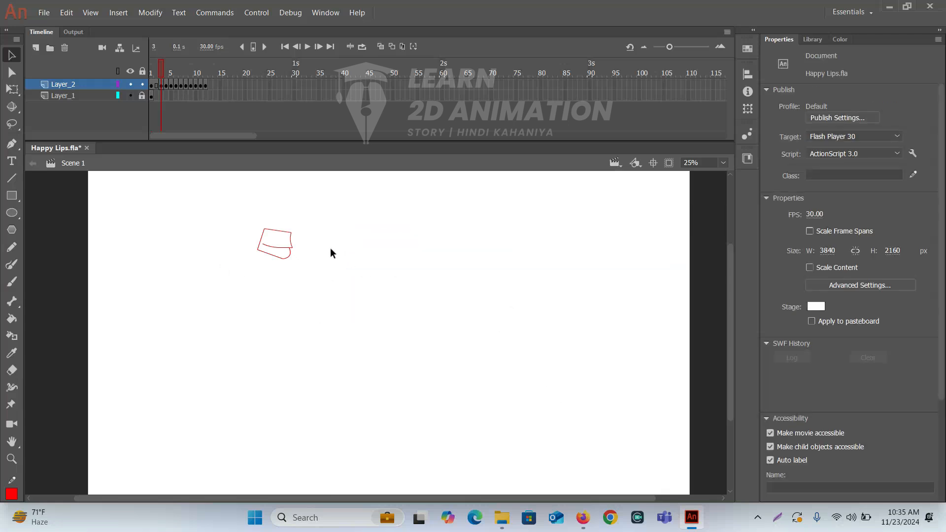
- Move Layer_2's keyframe holding the full mouth set from frame 1 to frame 65
click(153, 84)
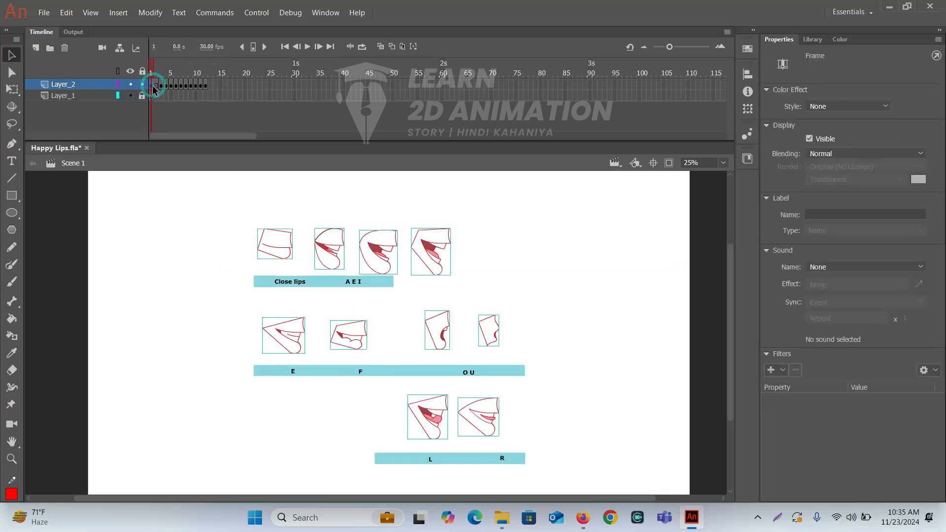
click(156, 87)
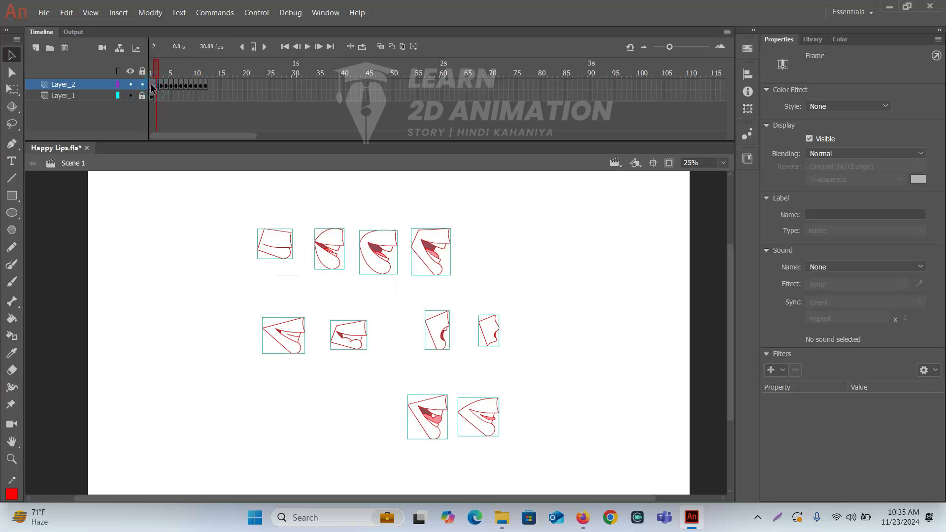
click(153, 85)
drag(152, 85, 466, 85)
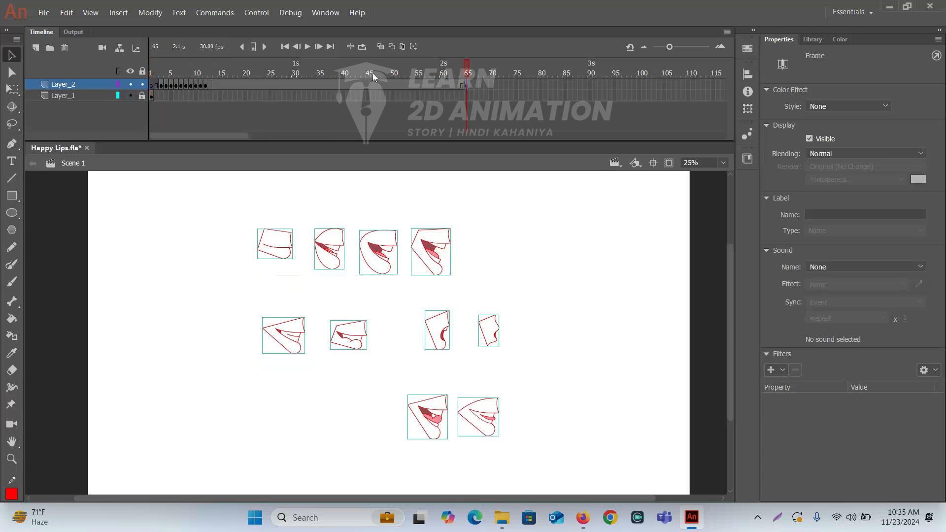
drag(208, 80, 463, 87)
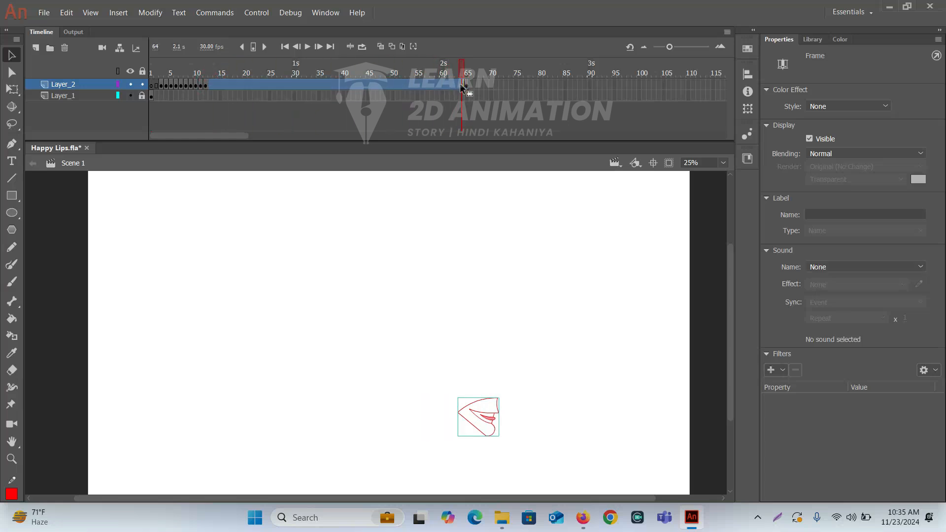
key(F7)
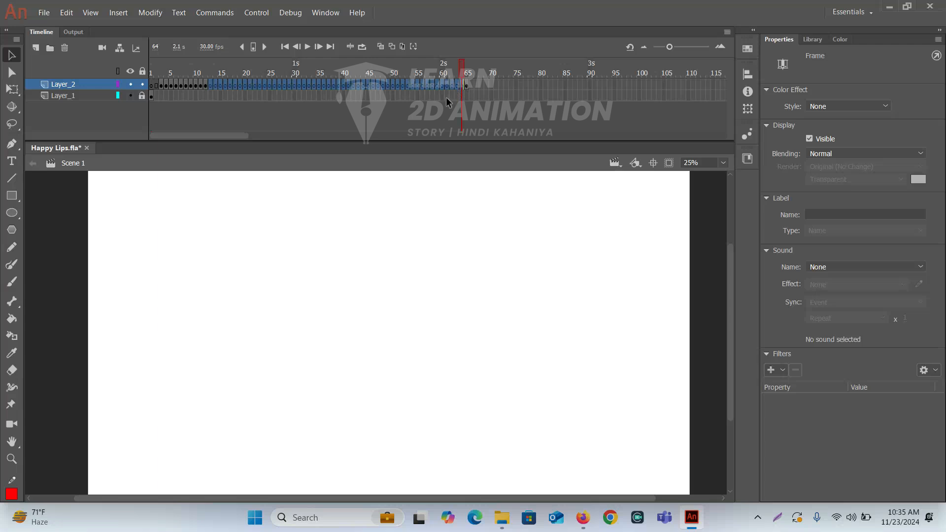
right_click(444, 85)
click(478, 206)
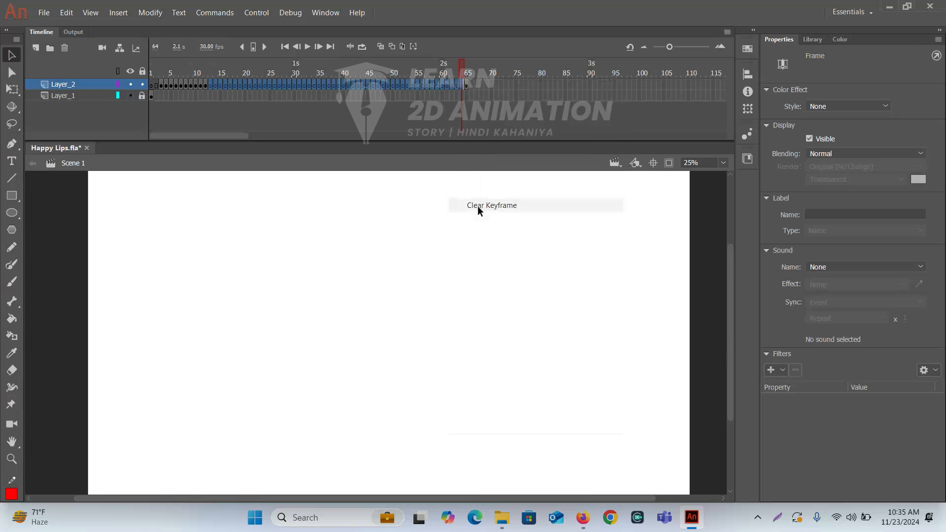
click(433, 200)
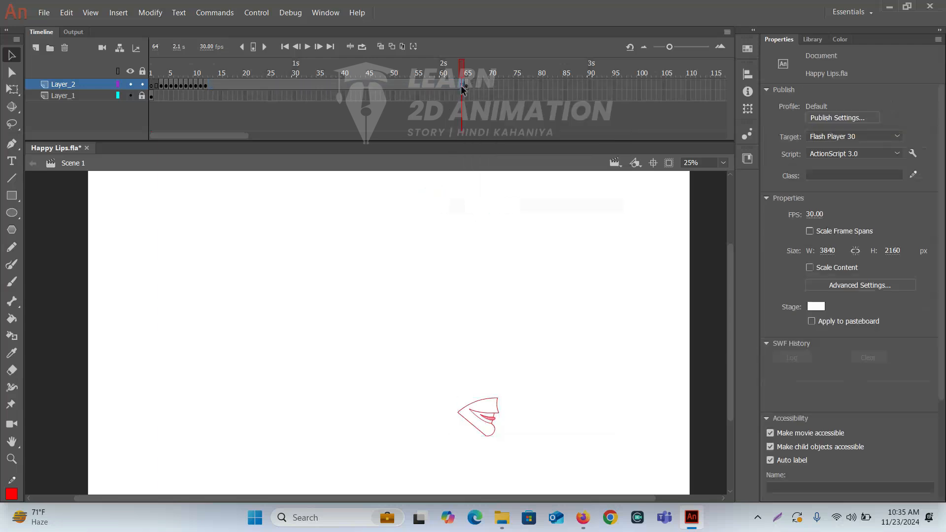
click(462, 86)
- Insert a blank keyframe at frame 13 of Layer_2, right after the last single mouth, and check the full set at frame 65
click(209, 84)
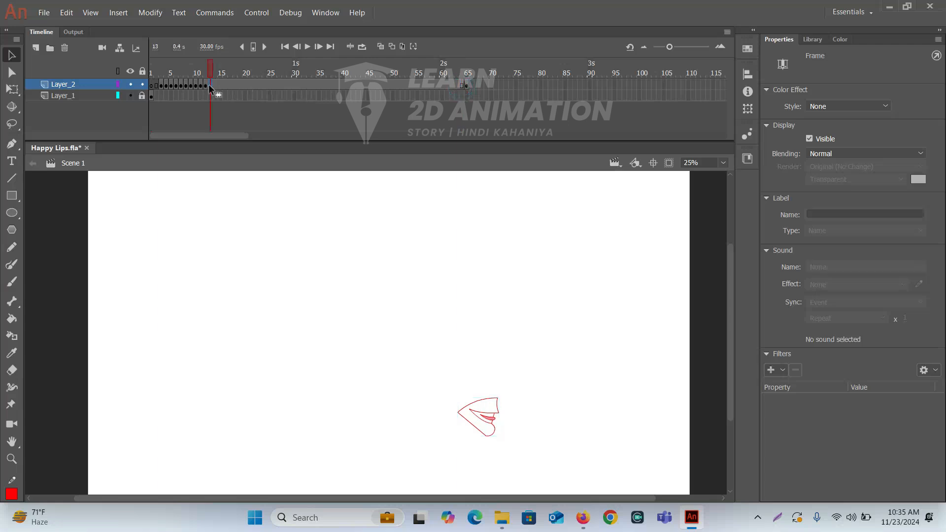
click(261, 119)
click(294, 180)
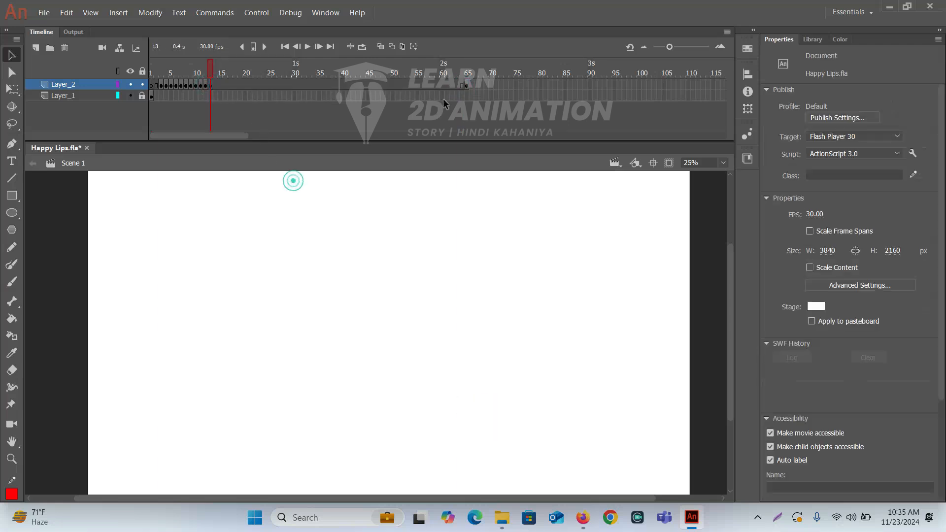
click(468, 86)
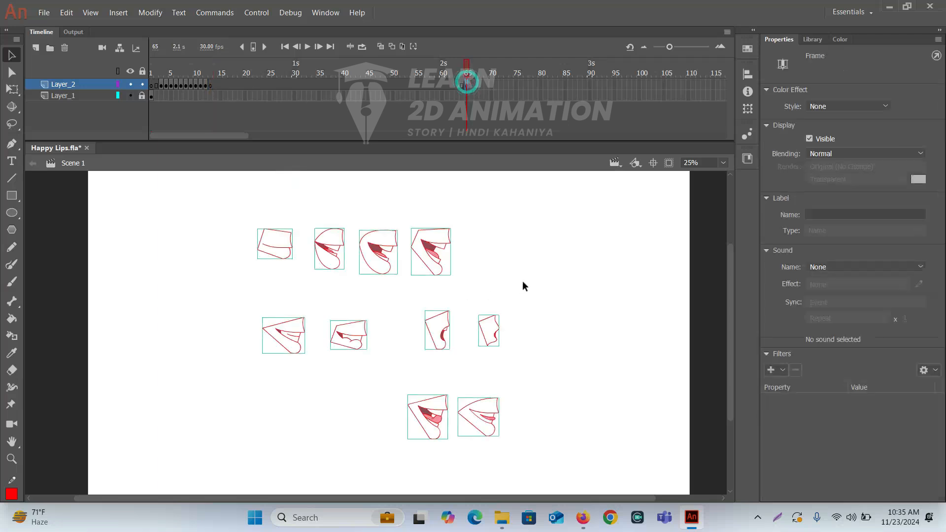
- Move Layer_2's single-mouth keyframes to start at frame 1 and remove the leftover frames 11 to 13
mouse_move(159, 85)
mouse_down()
mouse_move(207, 87)
mouse_move(153, 85)
mouse_up()
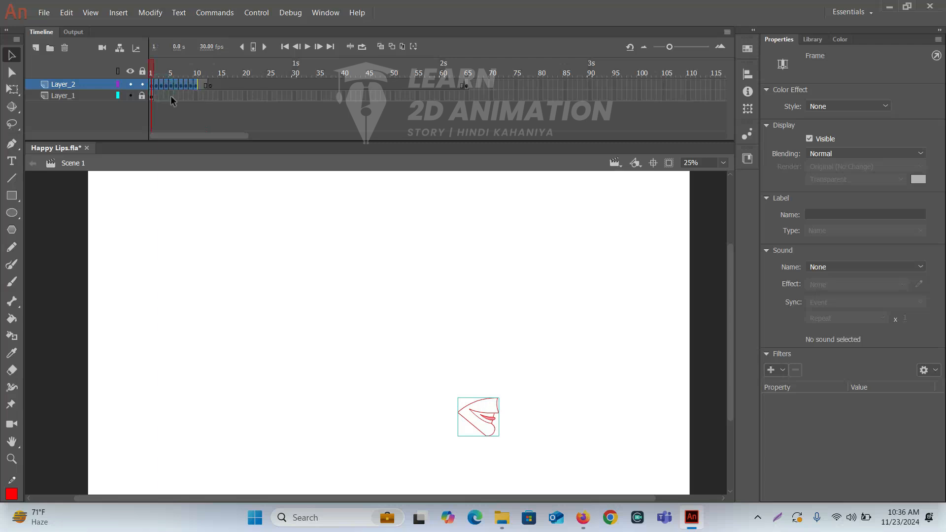
click(205, 86)
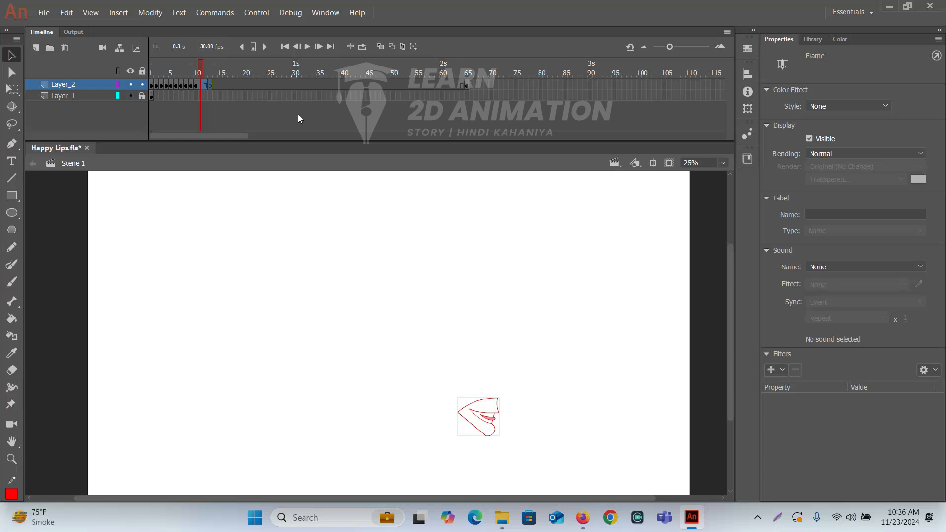
key(shift+F5)
click(345, 261)
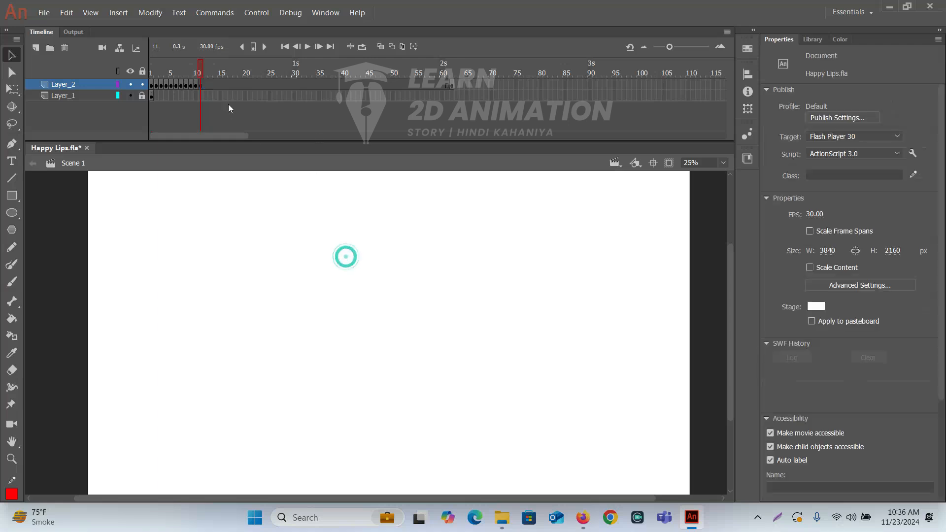
- Hide Layer_1 and check the mouths on Layer_2's frames, returning to the closed lips on frame 1
click(197, 65)
drag(197, 65, 132, 70)
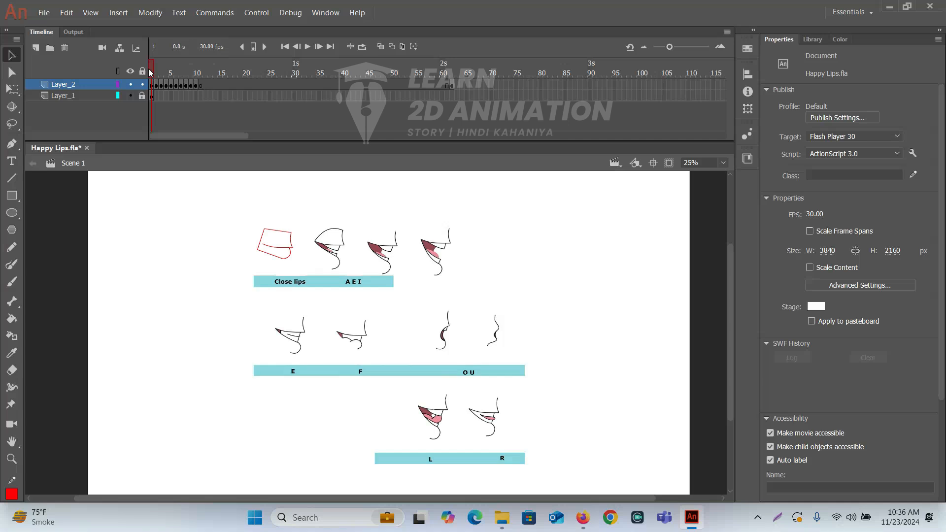
click(130, 95)
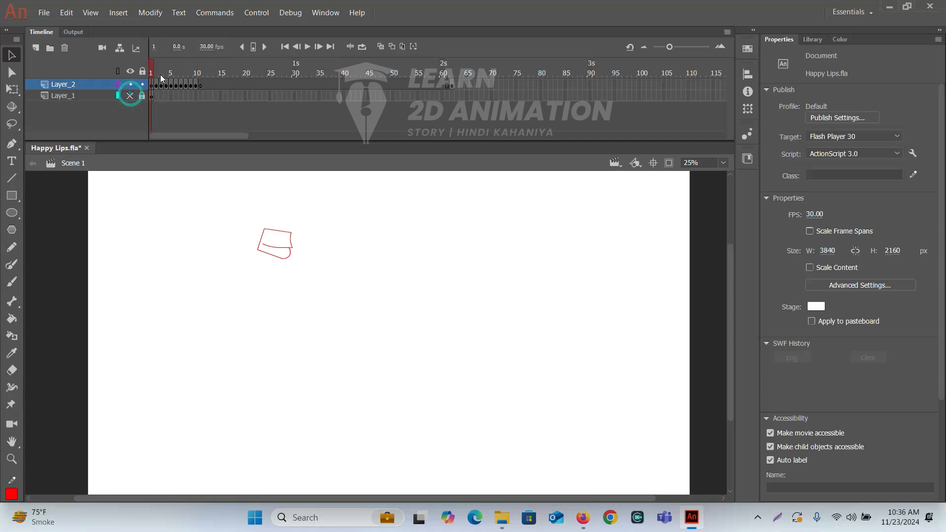
drag(153, 71, 327, 75)
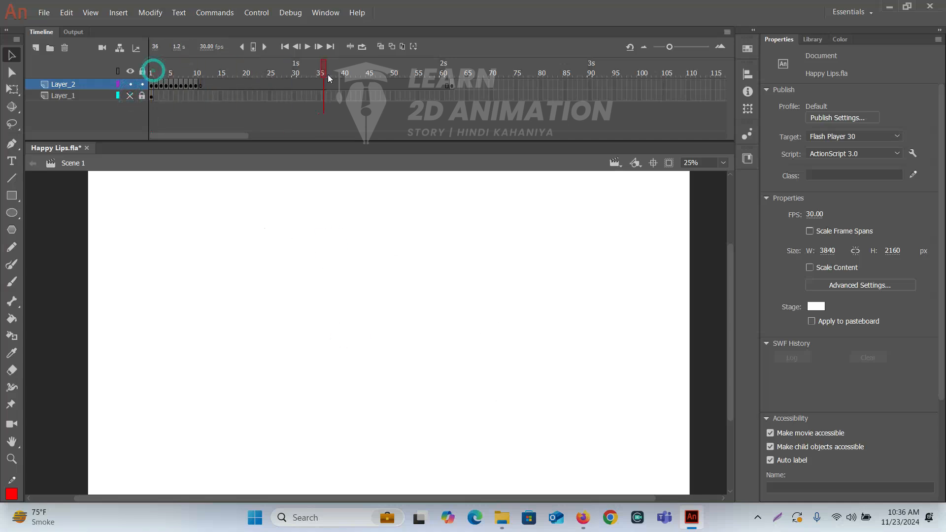
click(451, 87)
drag(459, 84, 152, 85)
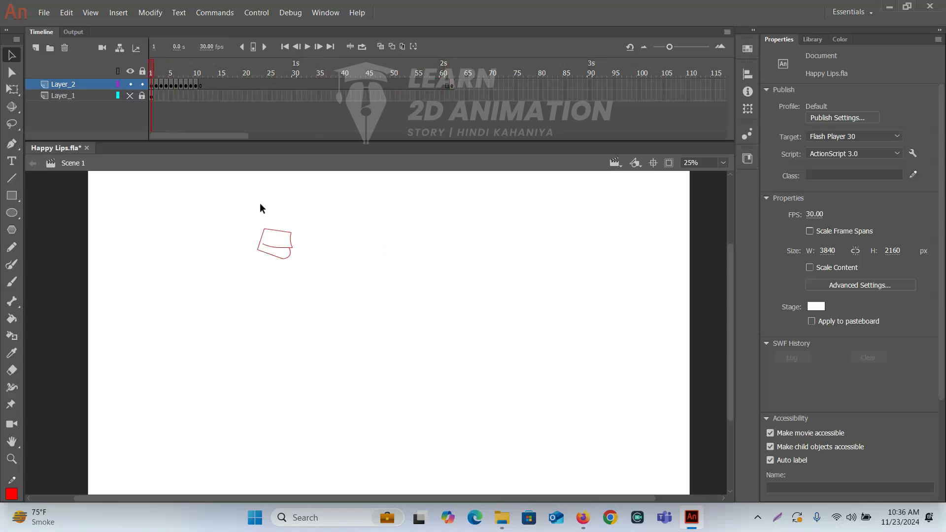
click(157, 86)
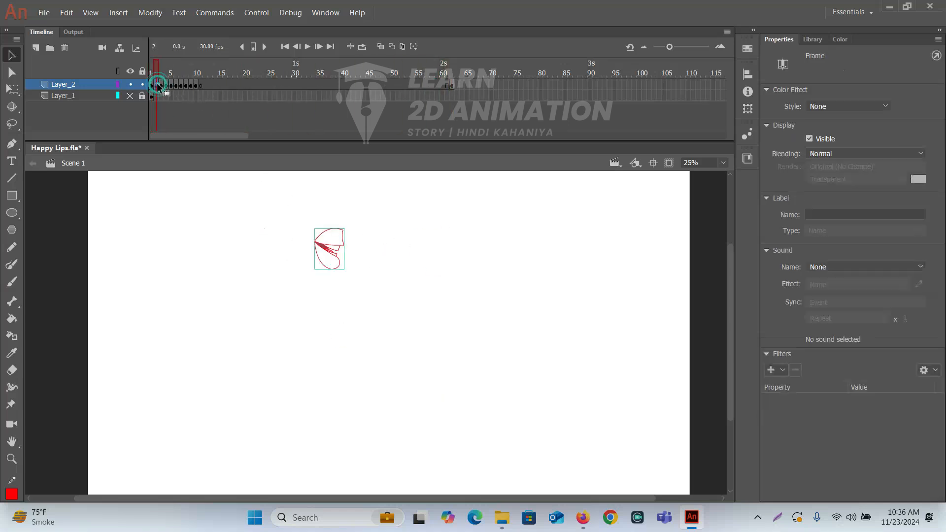
click(152, 85)
- Show the rulers and place a vertical guide at the closed lips' rightmost tip and a horizontal guide at their upper-right corner
scroll(270, 262, up, 4)
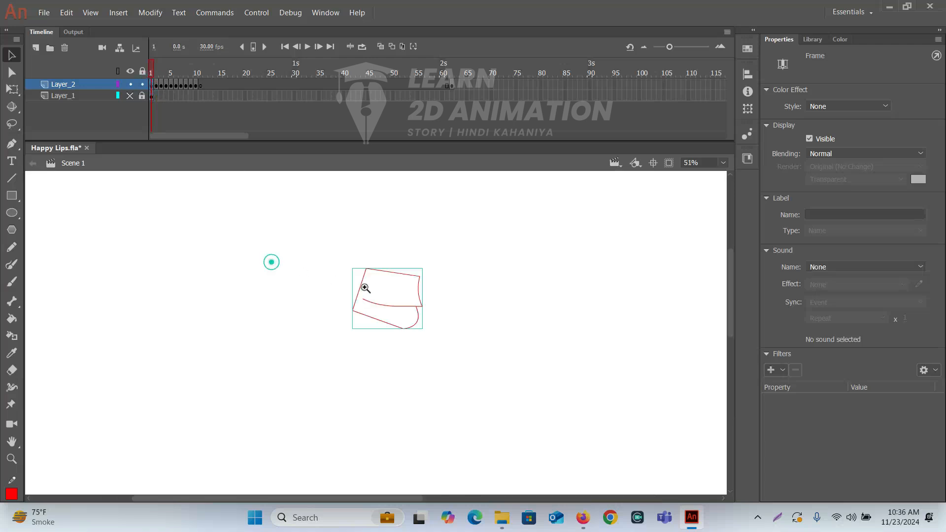
click(375, 297)
click(324, 389)
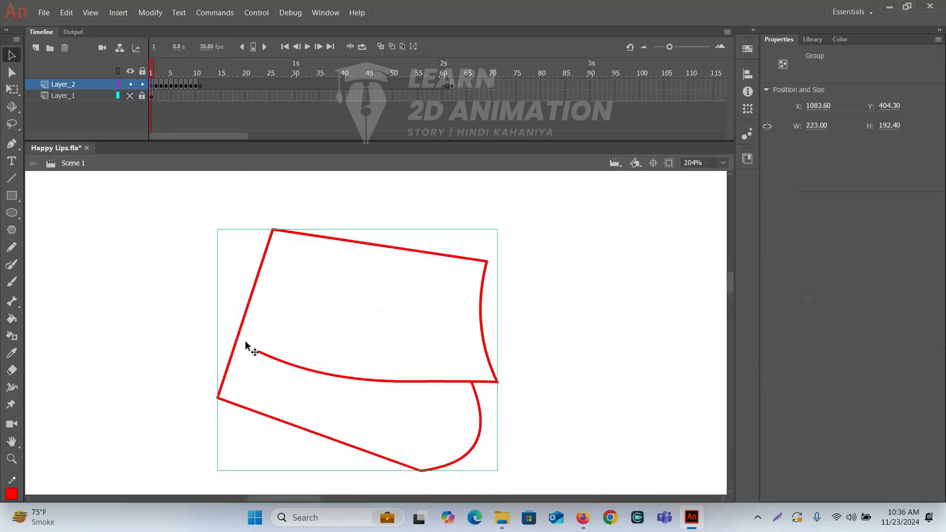
key(ctrl+alt+shift+r)
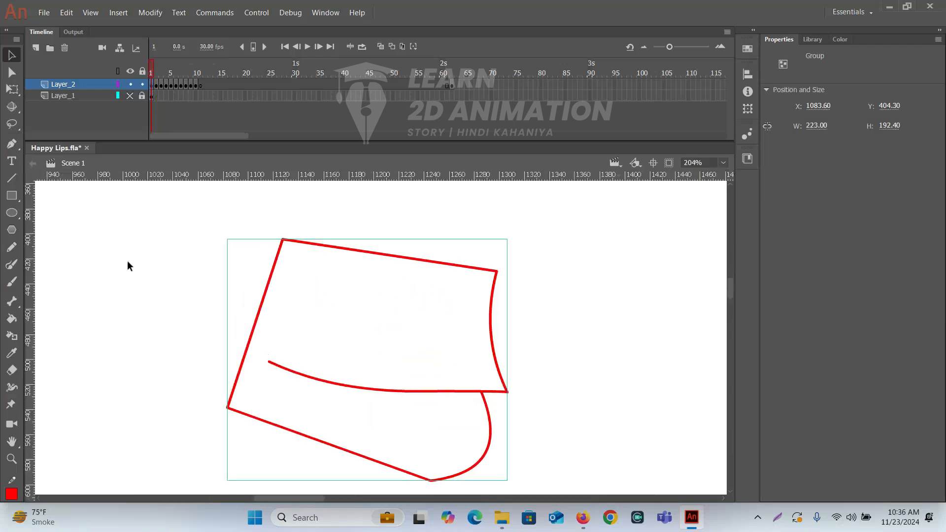
mouse_move(33, 315)
mouse_down()
mouse_move(436, 367)
mouse_move(509, 400)
mouse_move(507, 389)
mouse_up()
click(523, 389)
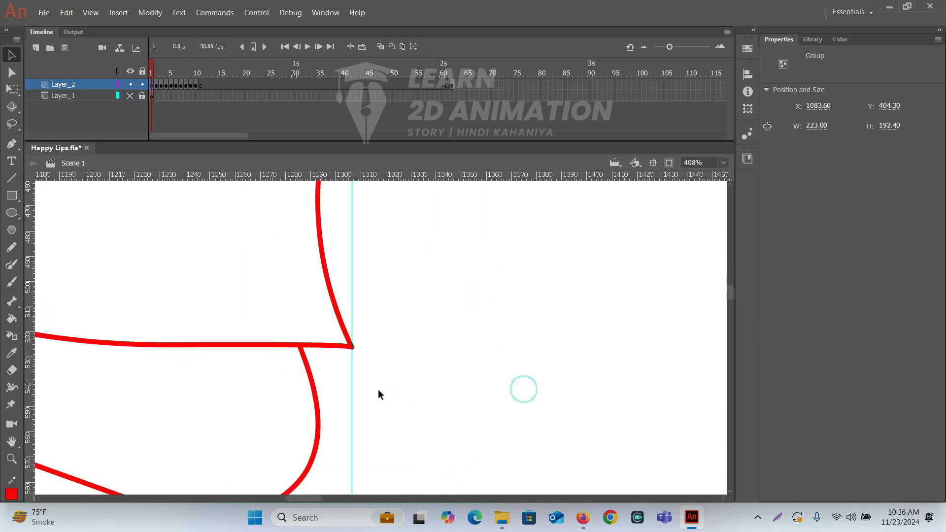
drag(352, 354, 353, 361)
alt+click(373, 314)
drag(365, 175, 373, 236)
drag(394, 299, 414, 268)
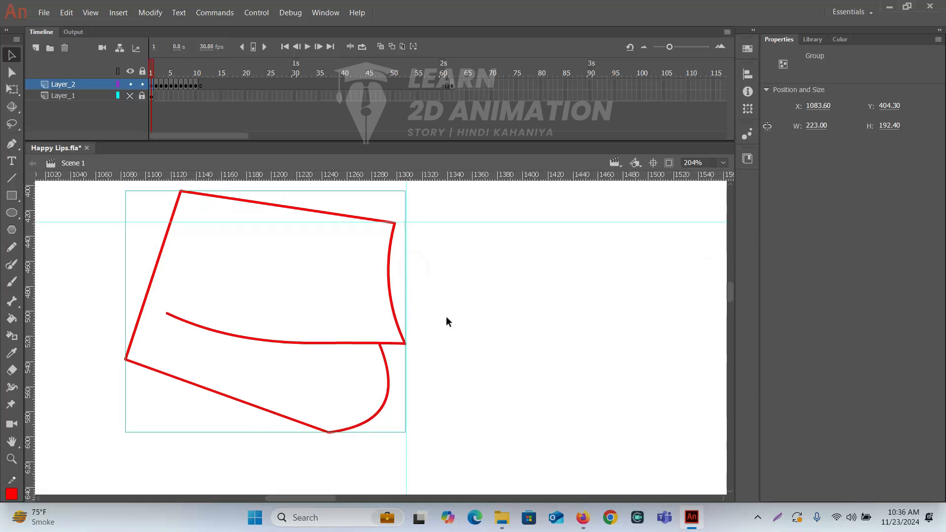
- Move the first A E I mouth on frame 2 close to the vertical guide and compare it with the closed lips on frame 1
click(157, 87)
drag(624, 316, 194, 323)
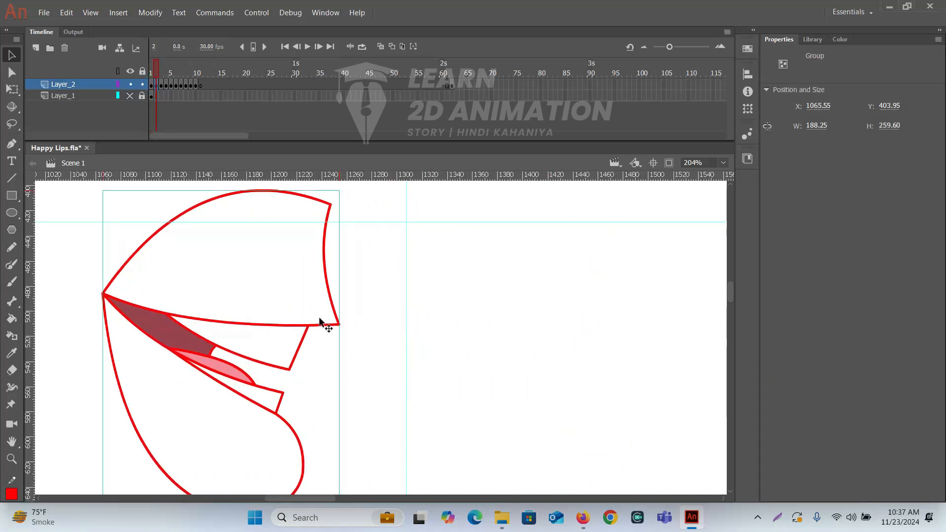
drag(335, 318, 375, 279)
click(153, 74)
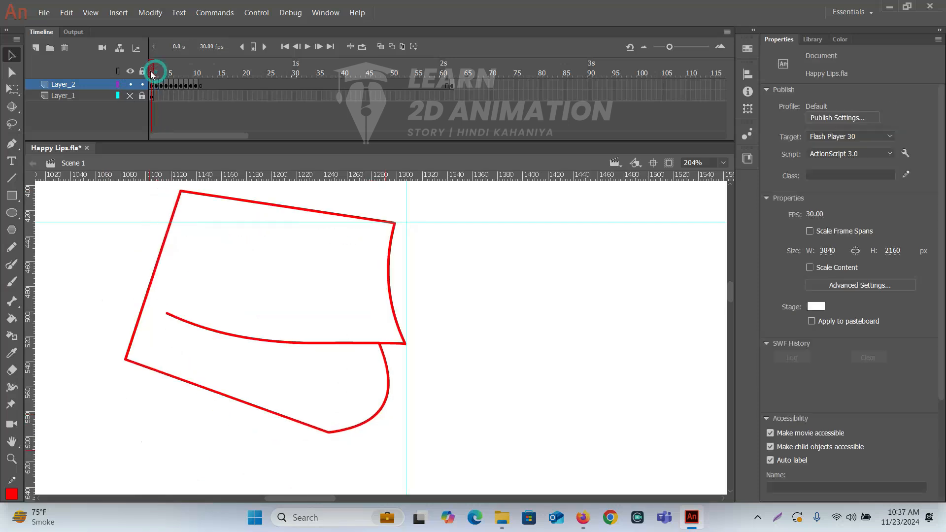
click(155, 74)
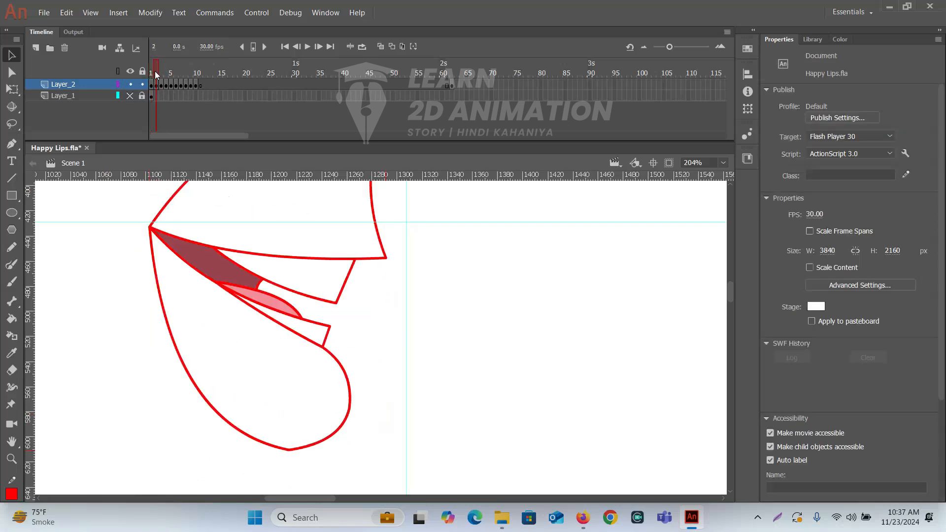
click(153, 74)
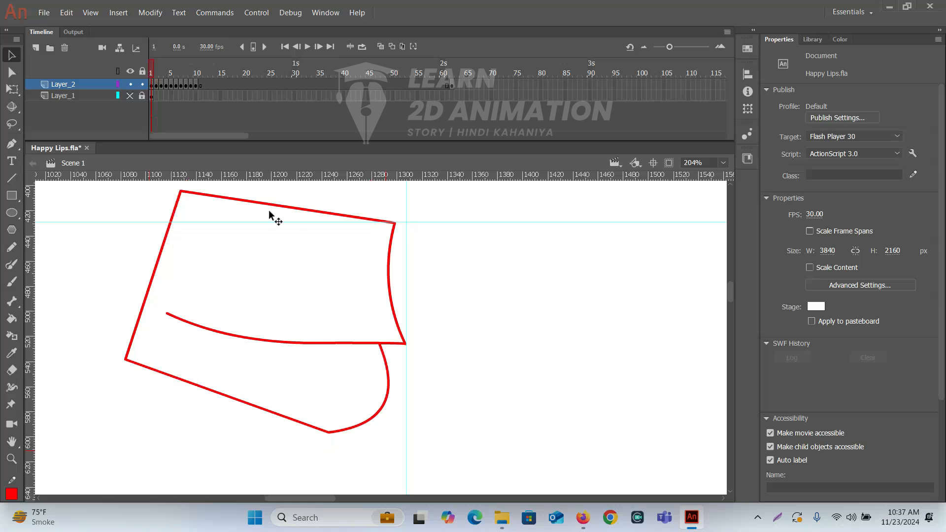
- Add a horizontal guide at the closed lips' rightmost tip and align frame 2's mouth to all three guides
drag(221, 175, 233, 345)
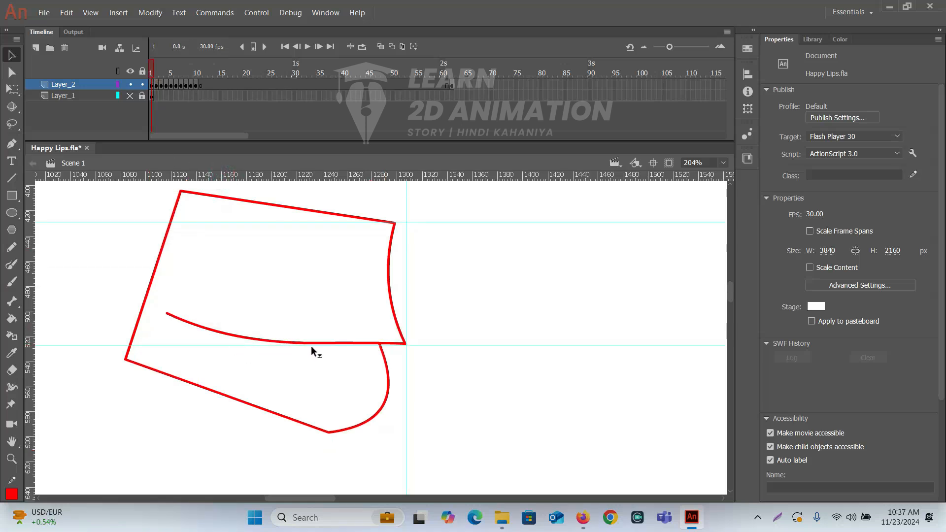
click(157, 85)
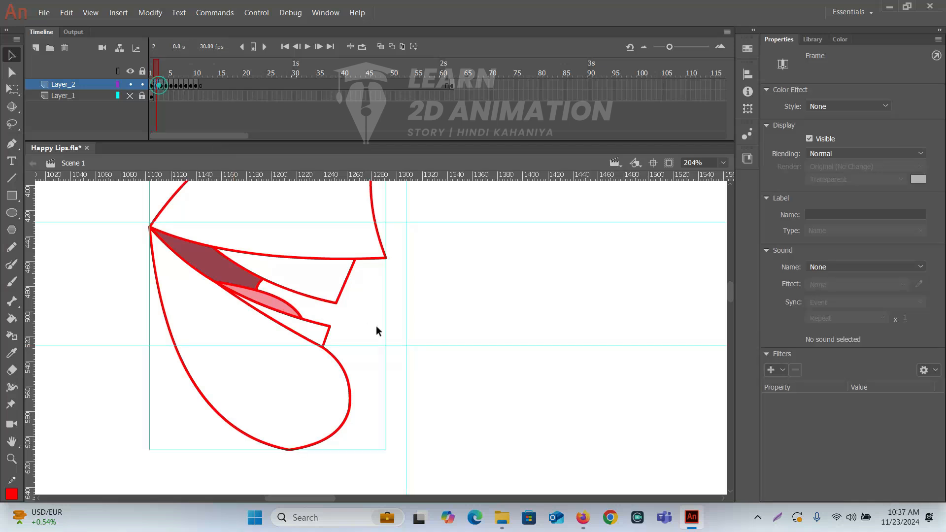
mouse_move(354, 258)
mouse_down()
mouse_move(381, 329)
mouse_move(375, 335)
mouse_up()
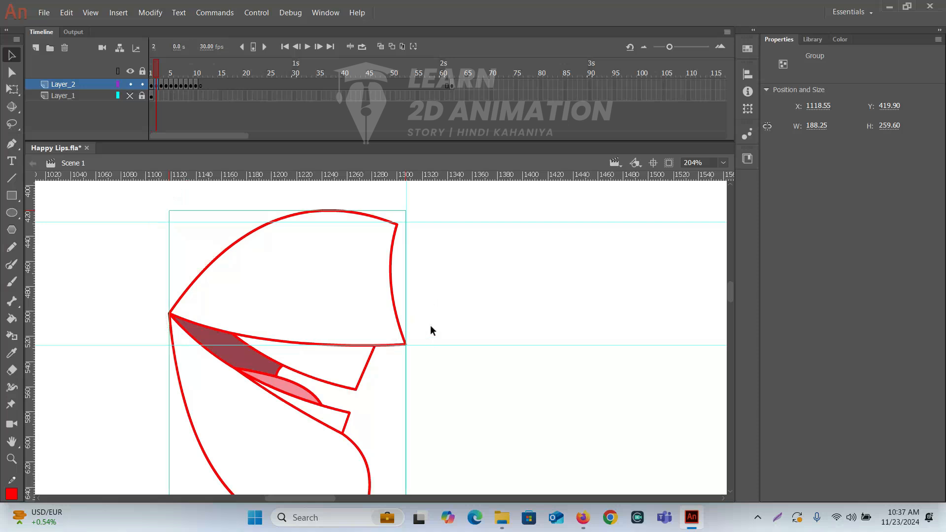
- Move the second A E I mouth on frame 3 so its upper lip's right edge fits between the guides
click(161, 85)
click(403, 277)
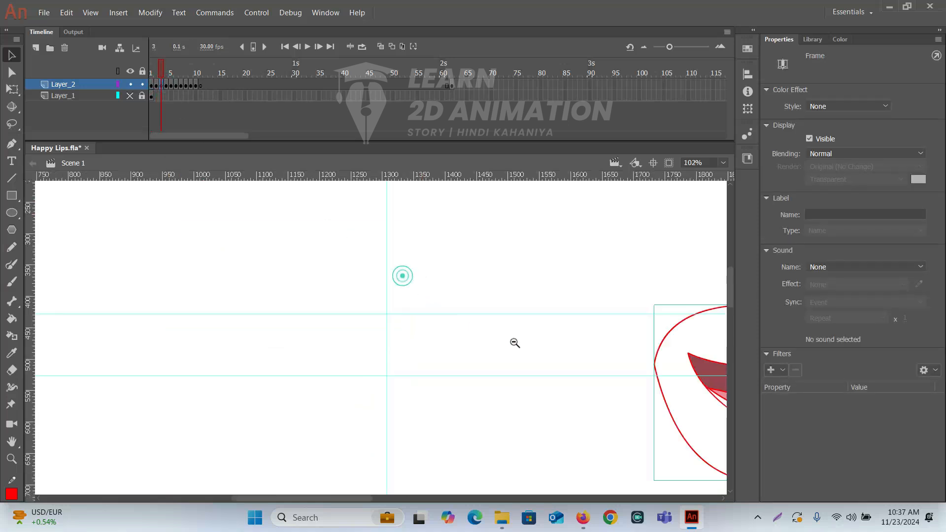
click(514, 342)
drag(513, 344, 293, 320)
click(296, 332)
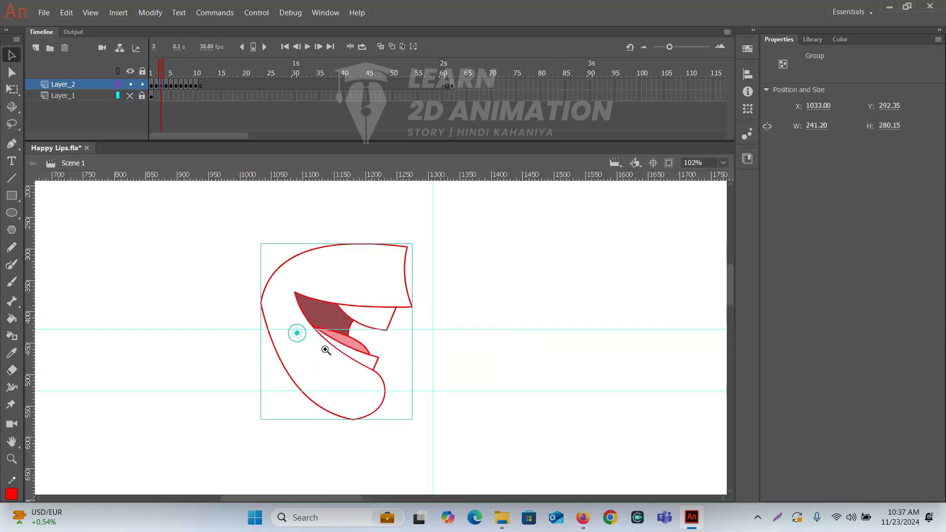
click(425, 348)
drag(416, 226, 457, 395)
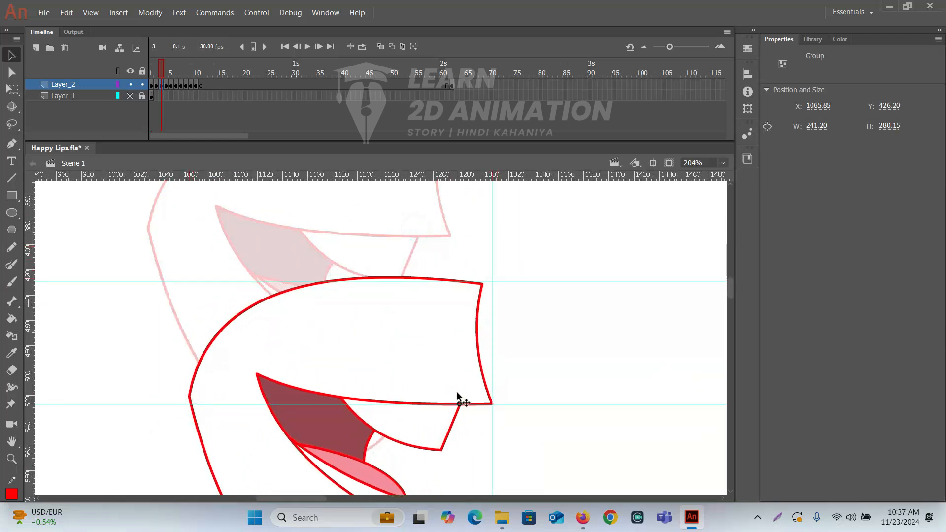
drag(457, 394, 457, 393)
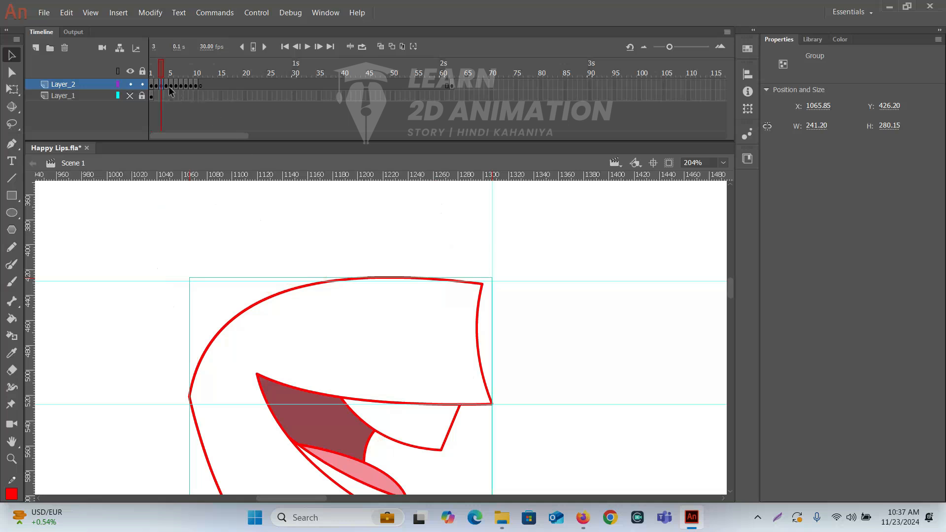
- Move the third A E I mouth on frame 4 so its upper lip's right edge fits the guides
click(167, 85)
click(422, 322)
click(546, 366)
drag(586, 359, 300, 321)
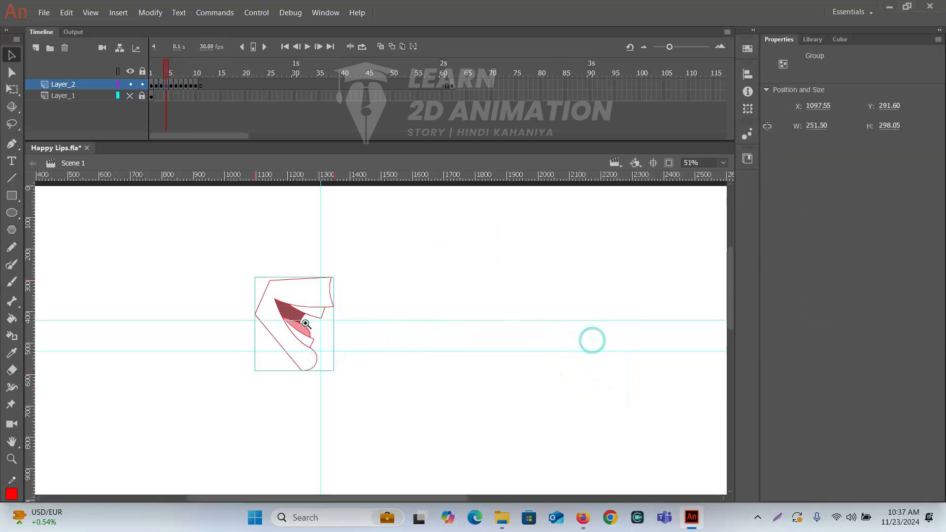
click(307, 323)
click(395, 356)
drag(387, 346, 393, 327)
drag(384, 221, 329, 397)
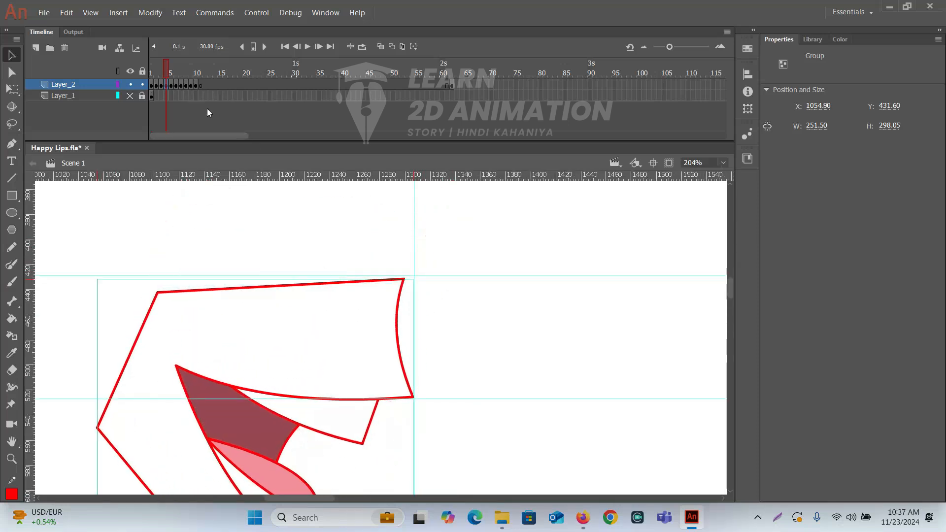
- Move the E mouth on frame 5 up beside the point where the guides cross
click(172, 87)
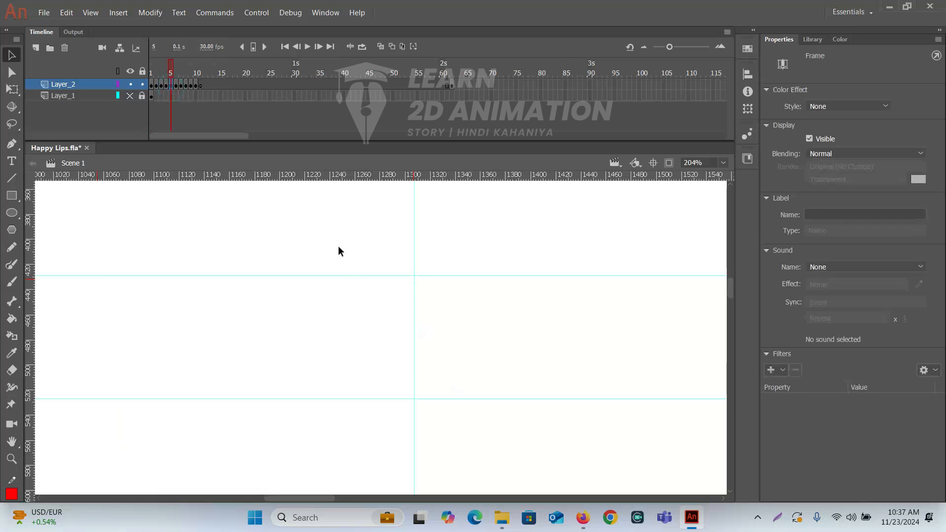
ctrl+shift+click(370, 318)
ctrl+shift+click(498, 369)
ctrl+shift+click(445, 395)
drag(411, 406, 442, 374)
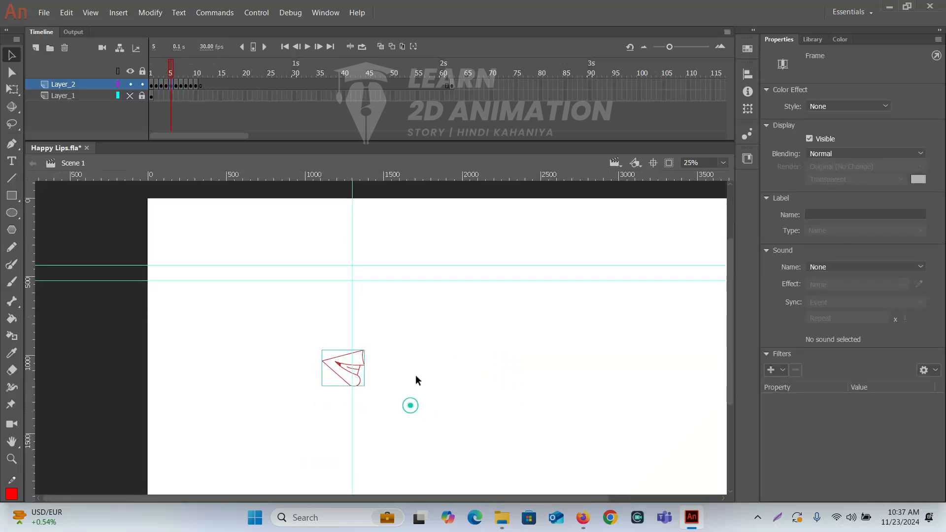
drag(363, 365, 347, 274)
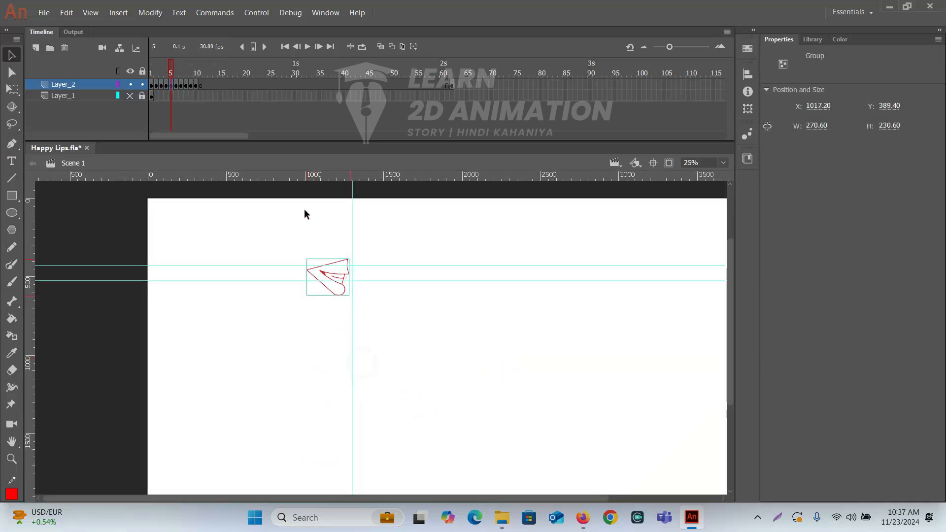
- Move the F, both O U, L and R mouths on frames 6 to 10 roughly beside the guide crossings
click(177, 86)
drag(409, 364, 336, 269)
click(182, 86)
drag(509, 374, 342, 282)
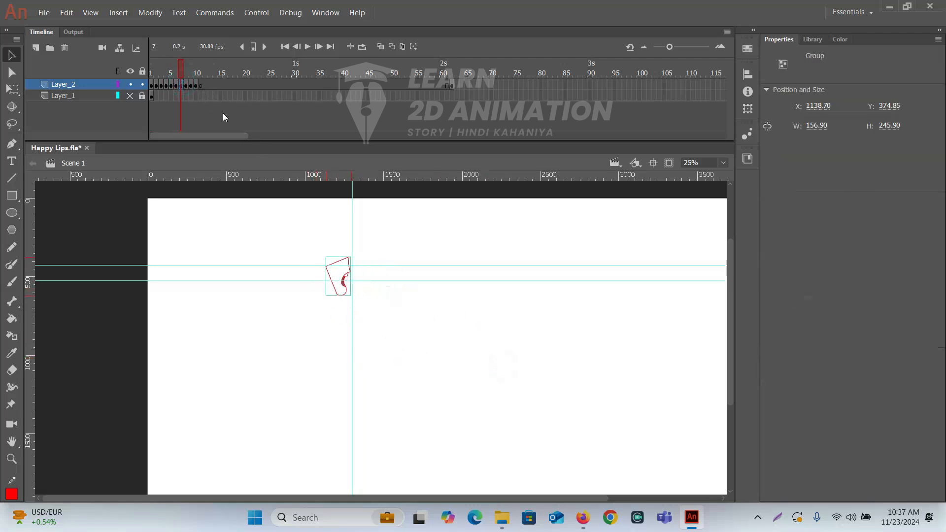
click(187, 86)
drag(523, 351, 306, 270)
click(191, 85)
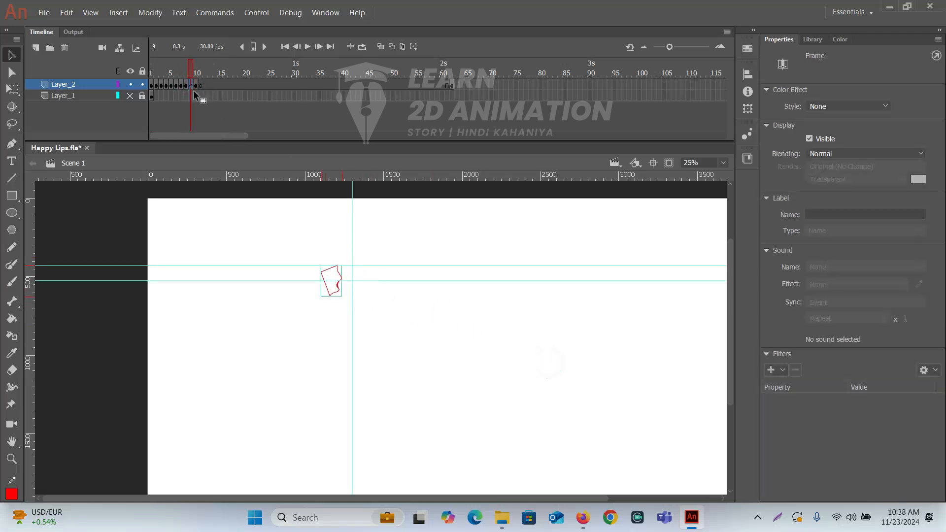
drag(490, 436, 324, 275)
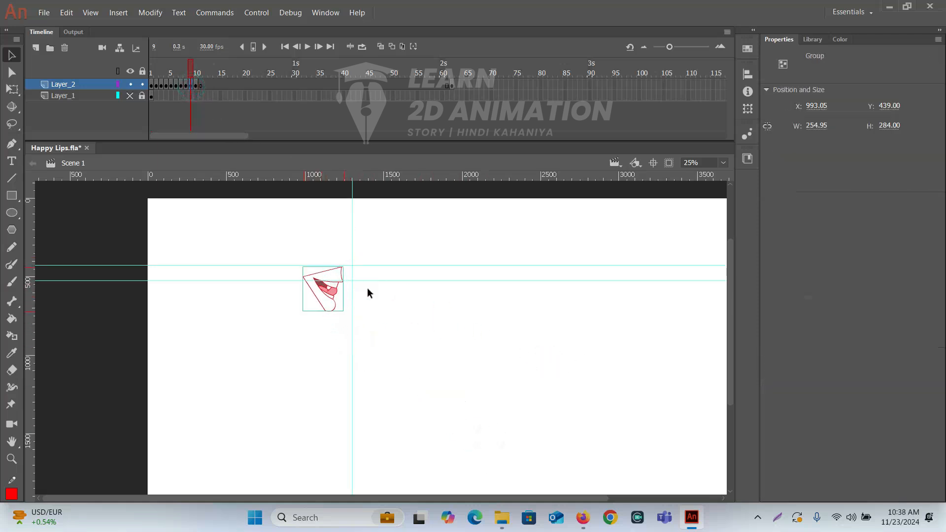
click(197, 85)
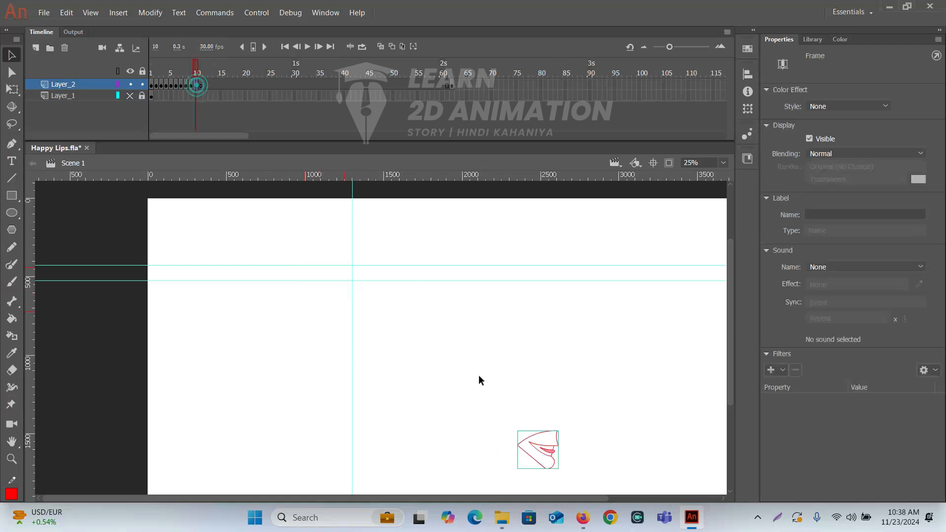
drag(539, 442, 325, 268)
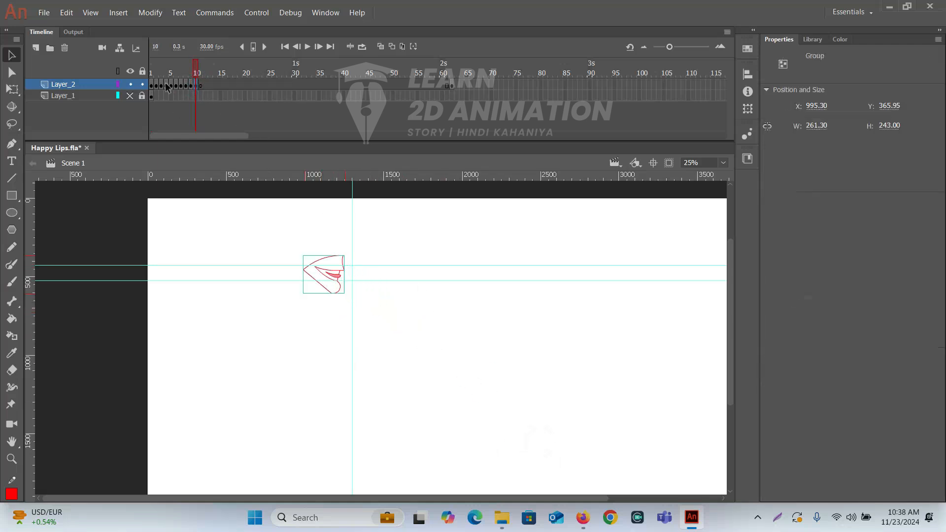
- Check frame 4's alignment, and fit the right edge of the E mouth on frame 5 exactly to the guides
click(167, 86)
scroll(375, 305, up, 4)
drag(409, 373, 325, 201)
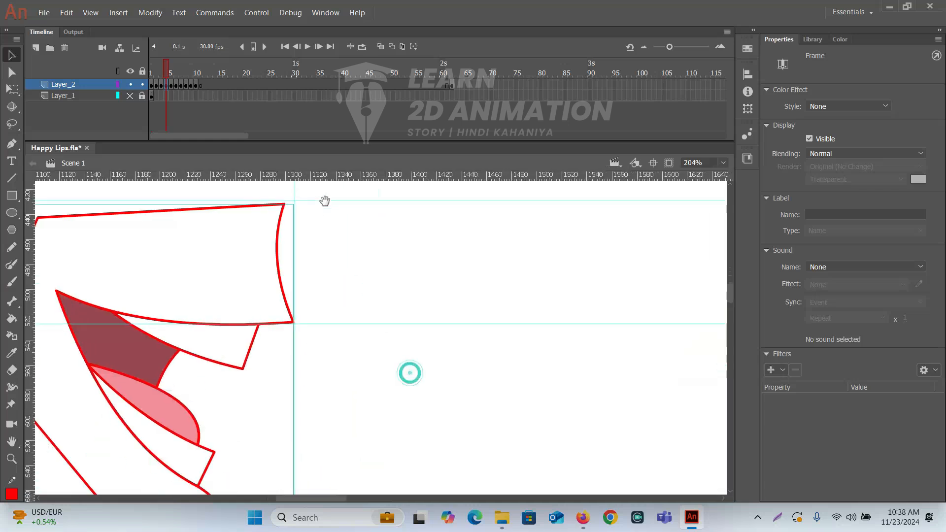
click(171, 88)
drag(285, 311, 378, 356)
click(376, 345)
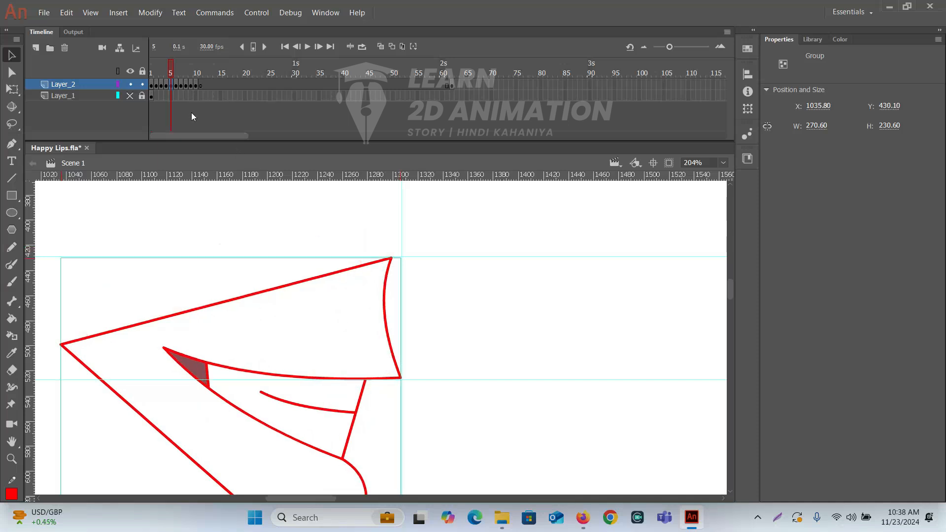
- Align the right edges of the F mouth on frame 6 and the first O U mouth on frame 7 to the guides
click(176, 90)
drag(356, 315, 360, 369)
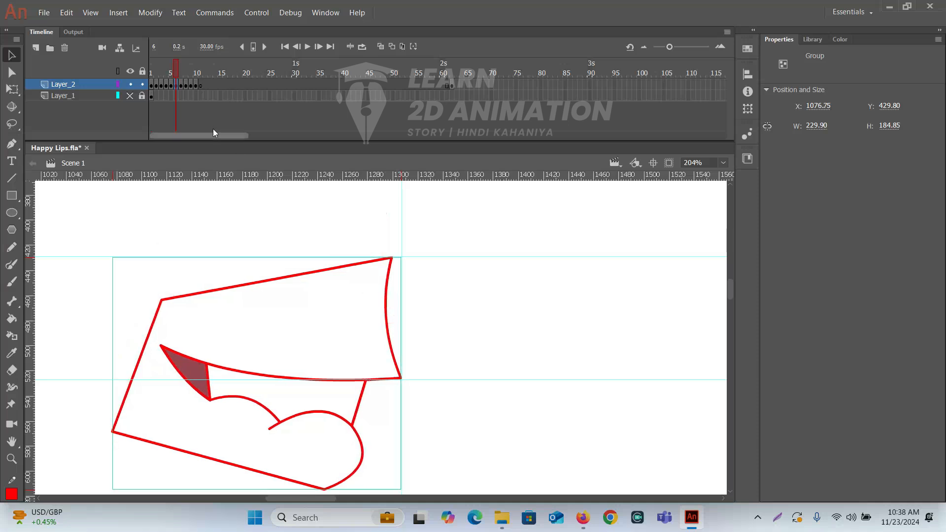
click(181, 89)
drag(360, 317, 369, 371)
key(Down)
key(Down)
key(Down)
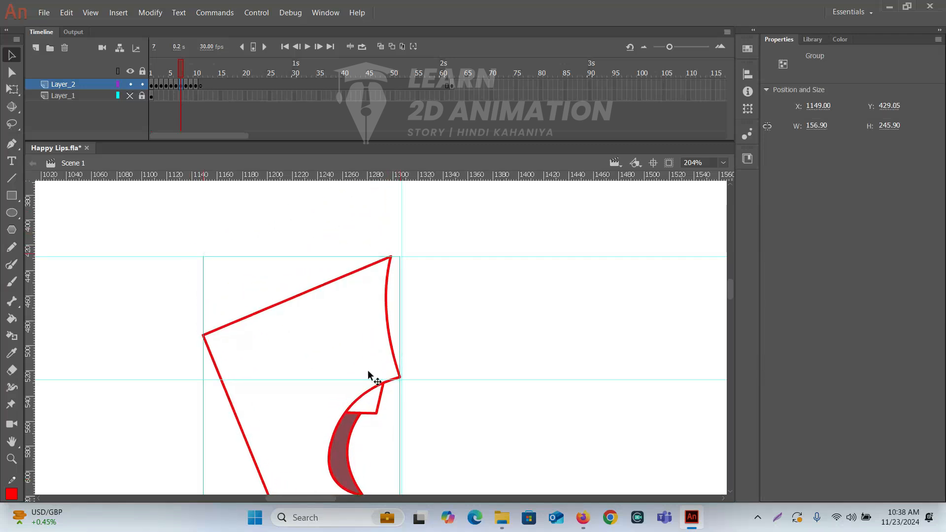
- Nudge the first O U mouth on frame 7 onto the guides and align the second O U mouth on frame 8 to them
key(Right)
key(Down)
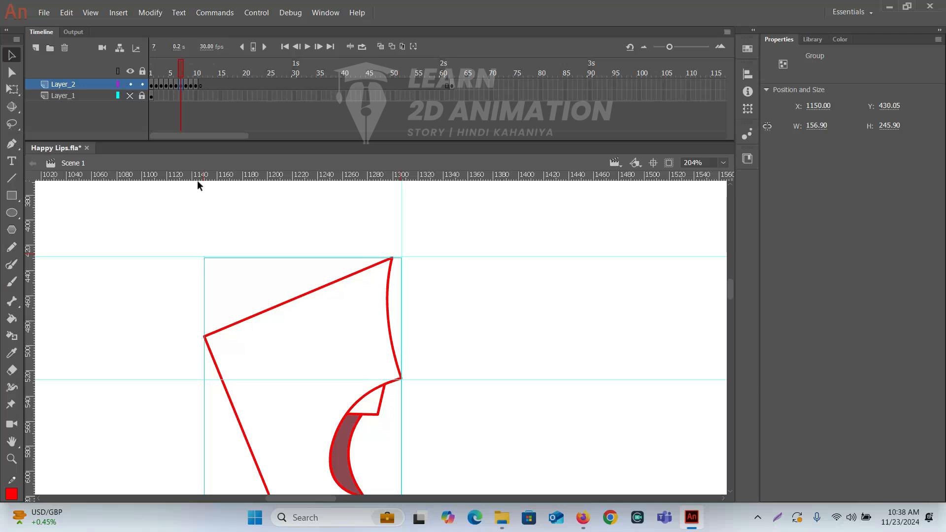
mouse_move(181, 69)
mouse_down()
mouse_move(152, 70)
mouse_move(188, 79)
mouse_up()
click(269, 353)
drag(269, 354, 311, 334)
- Align the right edges of the L mouth on frame 9 and the R mouth on frame 10 to the guides
drag(185, 66, 190, 70)
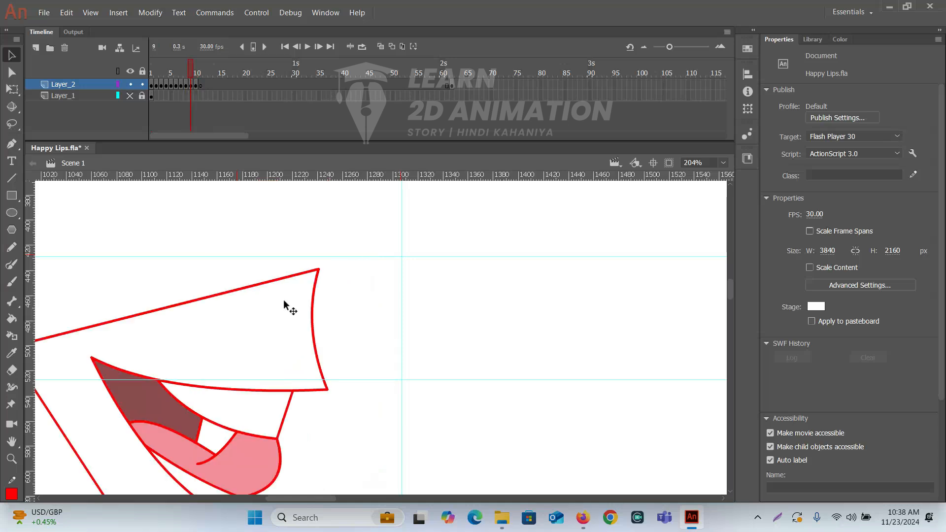
drag(279, 338, 354, 328)
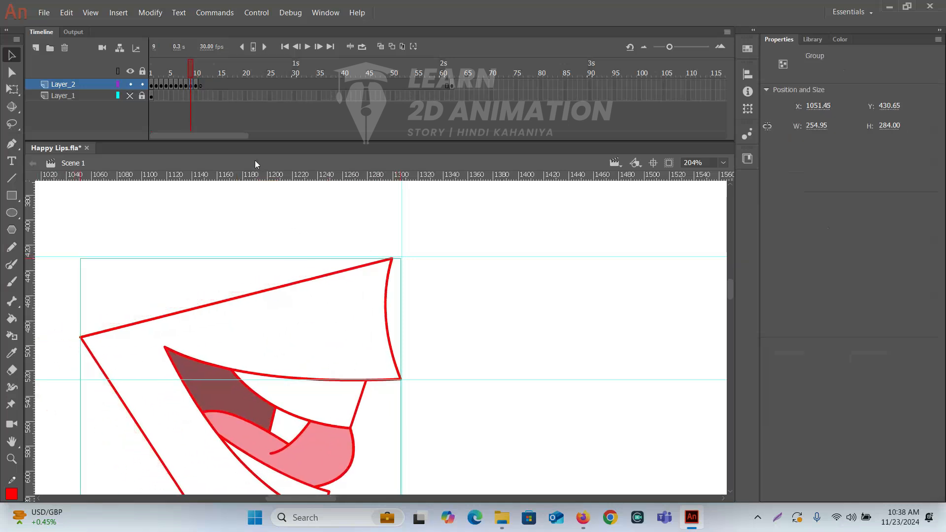
click(197, 85)
drag(319, 320, 360, 363)
ctrl+shift+click(379, 312)
alt+click(406, 370)
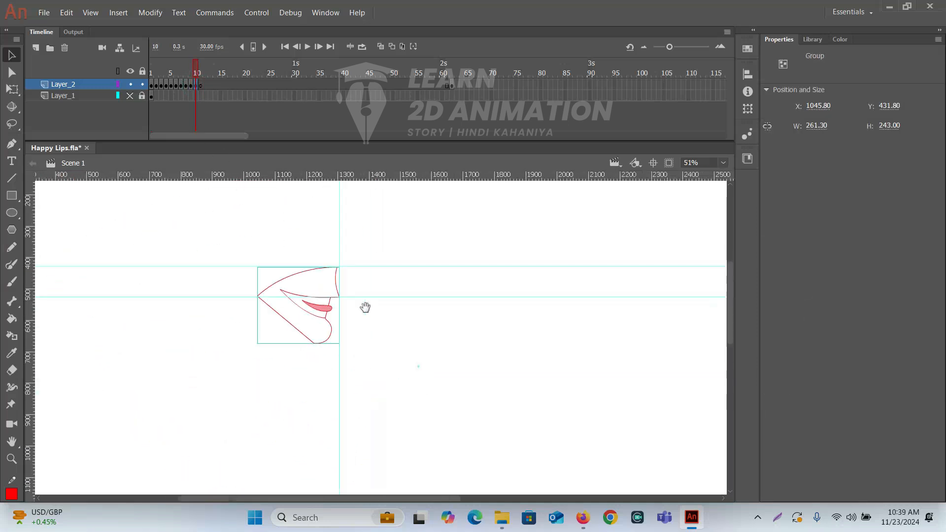
mouse_move(196, 70)
mouse_down()
mouse_move(157, 73)
mouse_move(199, 90)
mouse_move(143, 94)
mouse_move(201, 111)
mouse_move(154, 108)
mouse_up()
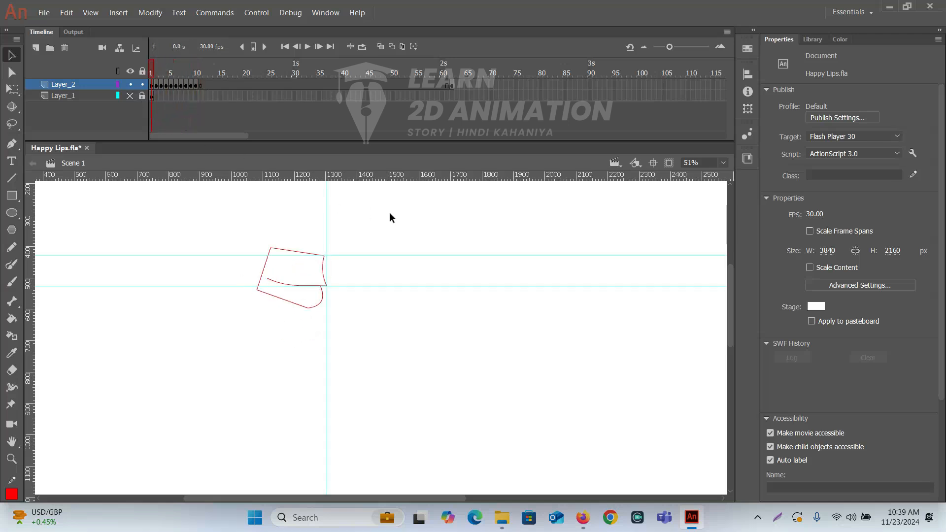
- Cut the mouth layer Layer_2 out of the scene and add a new empty layer above Layer_1
right_click(96, 84)
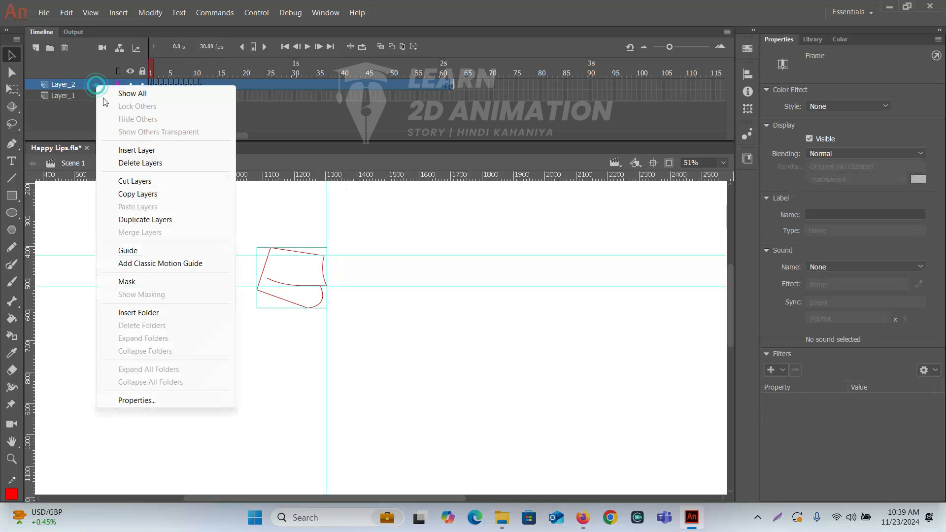
click(130, 182)
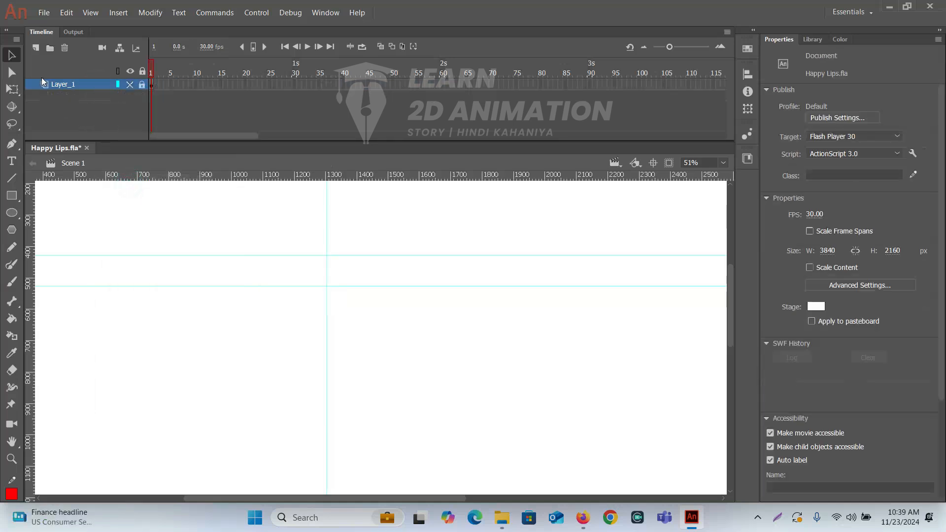
click(35, 48)
click(152, 85)
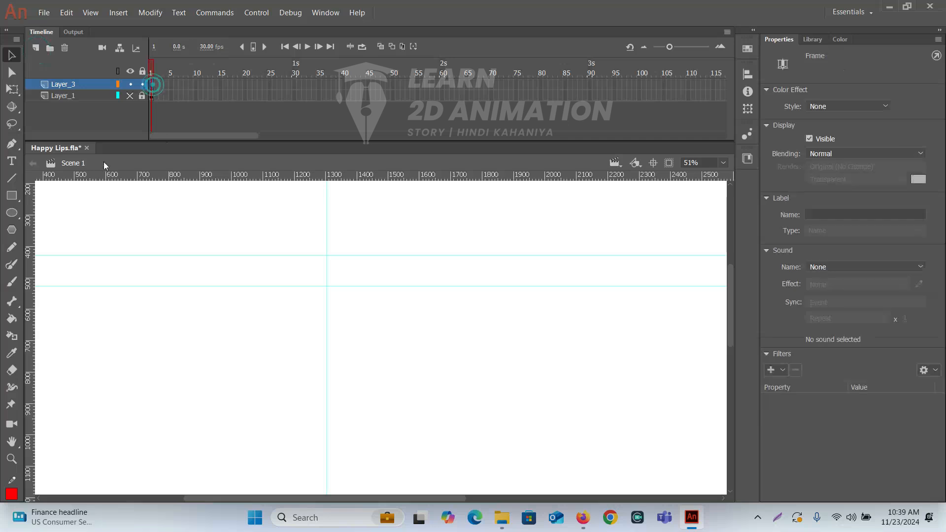
- Draw a filled rectangle about 597 by 361 px over the guides and convert it to a graphic symbol named Symbol 1
click(12, 195)
drag(215, 216, 403, 328)
key(v)
double_click(354, 241)
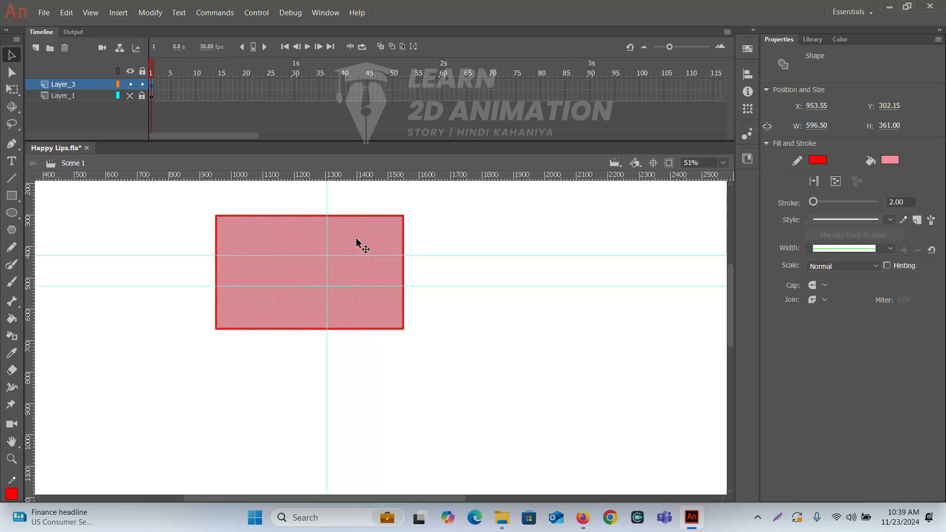
key(F8)
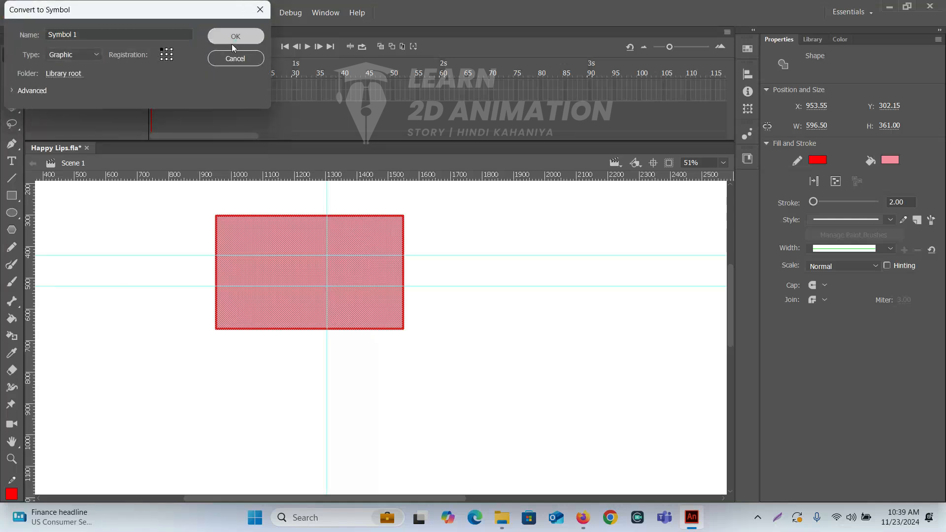
click(233, 40)
- Paste the cut mouth layer inside Symbol 1 and delete the symbol's rectangle layer
double_click(339, 245)
right_click(90, 85)
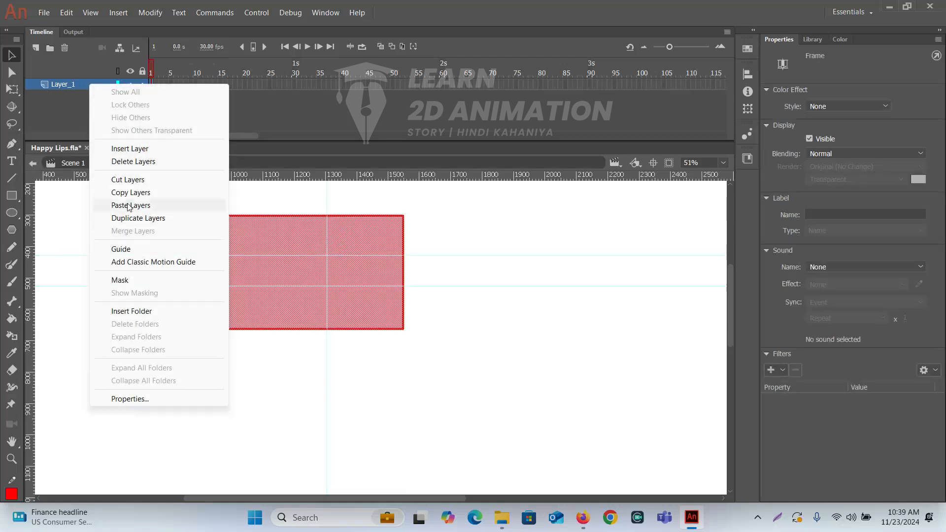
click(128, 205)
click(91, 96)
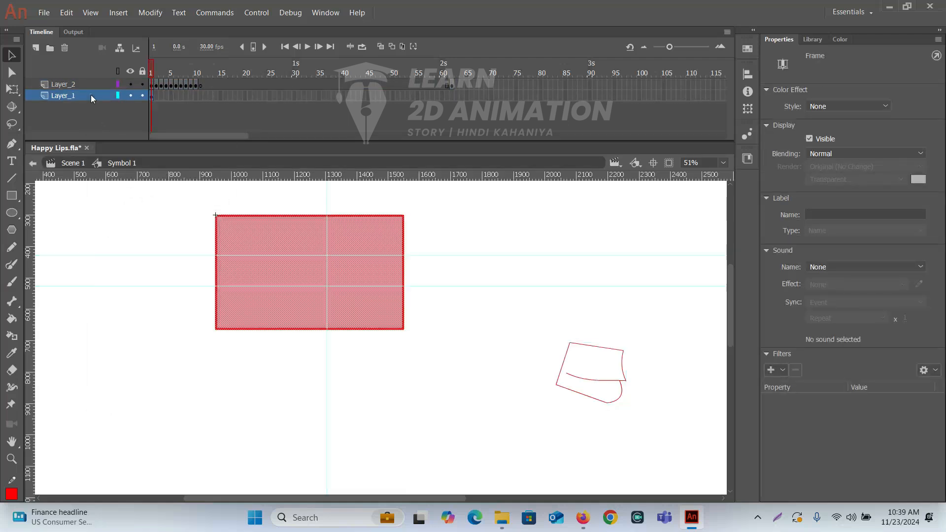
click(64, 48)
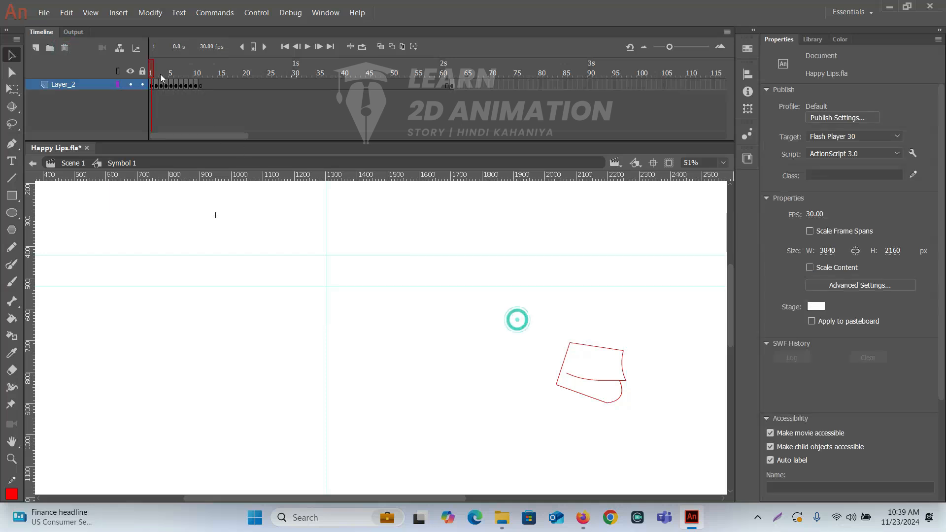
- Scrub the mouth frames inside the symbol, return to the main scene and move the mouth instance beside the guide crossing
drag(149, 66, 198, 73)
double_click(415, 345)
drag(587, 385, 278, 317)
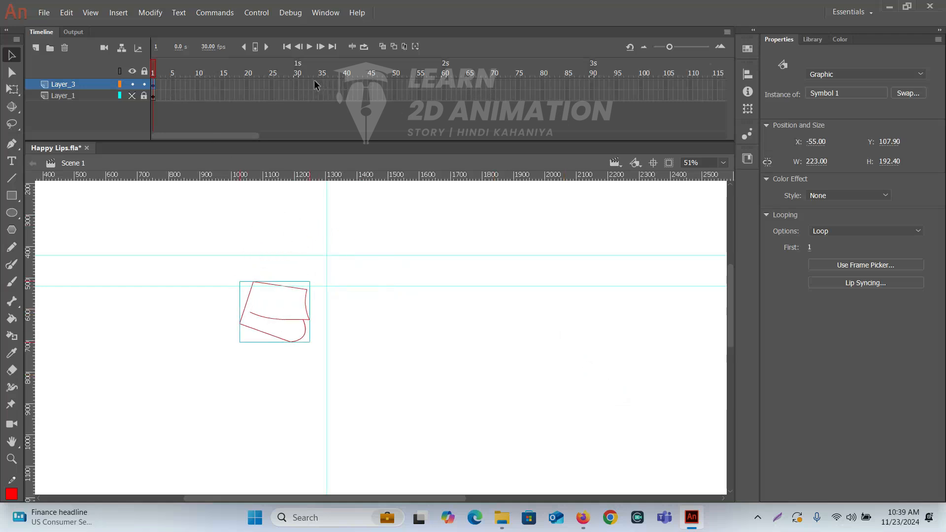
- Extend Layer_3 to frame 30 and scrub through the mouth shapes
drag(297, 82, 296, 101)
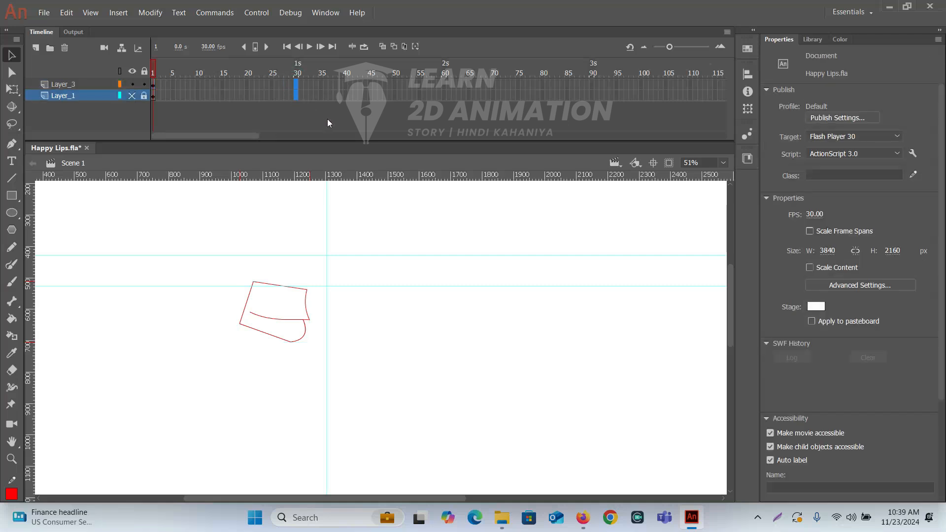
click(296, 85)
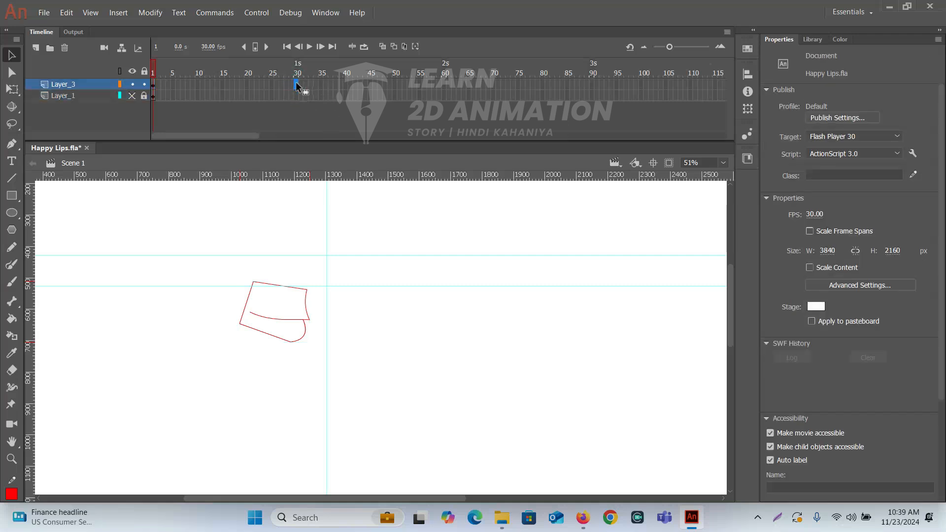
key(F7)
mouse_move(297, 69)
mouse_down()
mouse_move(160, 79)
mouse_move(191, 87)
mouse_move(149, 96)
mouse_move(186, 97)
mouse_move(146, 100)
mouse_up()
click(285, 306)
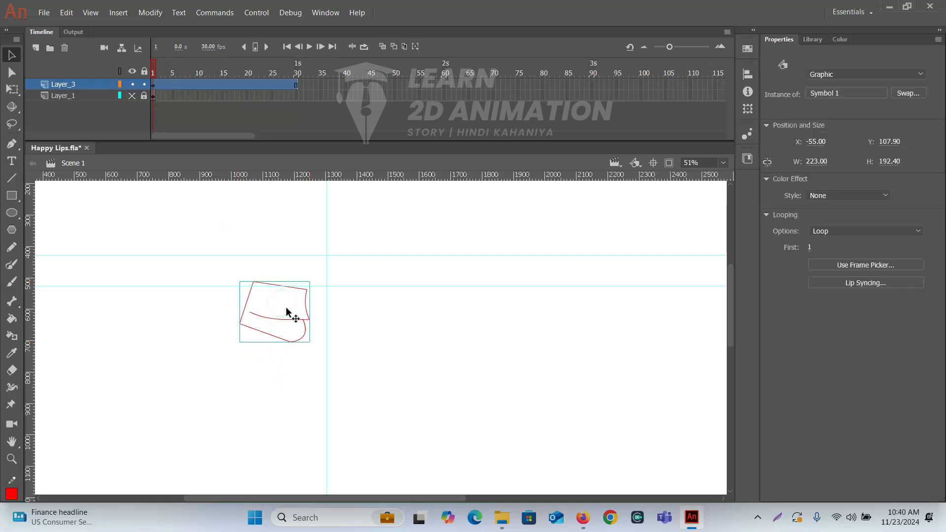
- Duplicate Layer_3 with the mouth symbol and hide the original layer
right_click(96, 84)
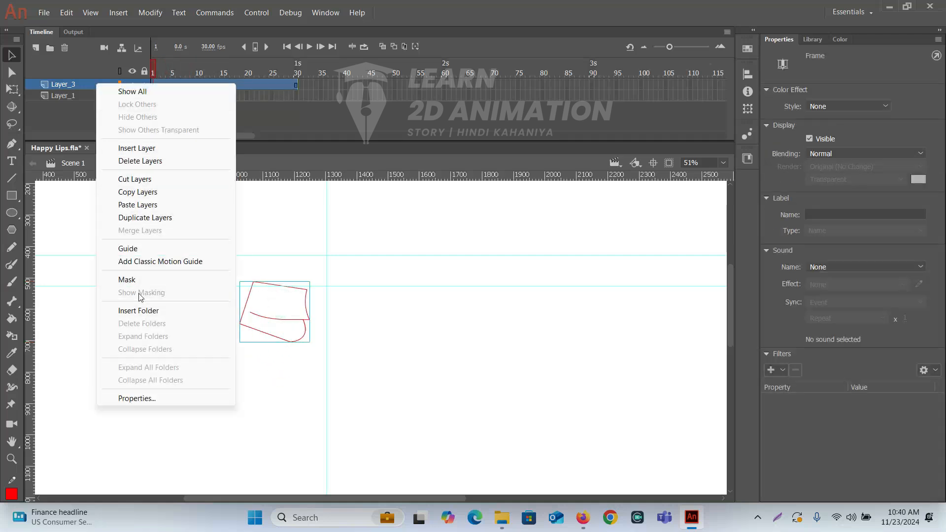
click(137, 217)
click(132, 96)
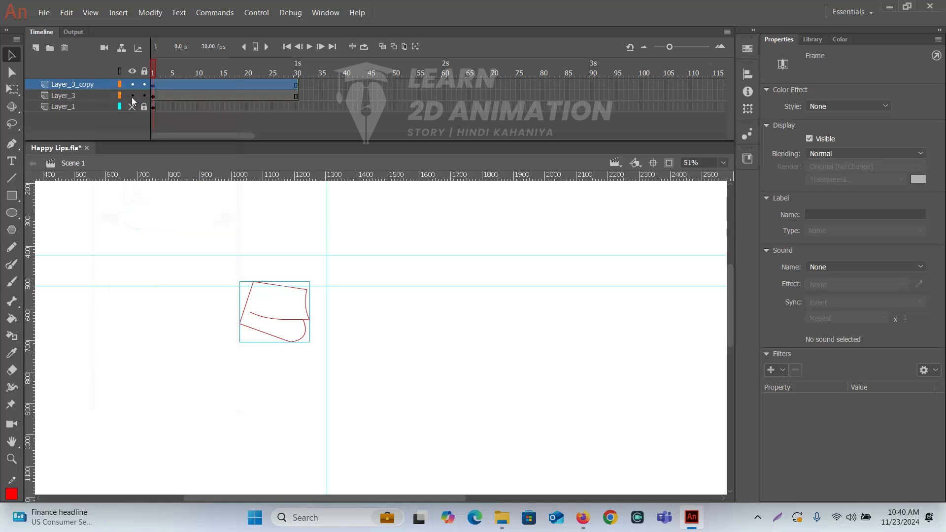
- Rotate the duplicated mouth symbol slightly counterclockwise with Free Transform
click(291, 316)
key(q)
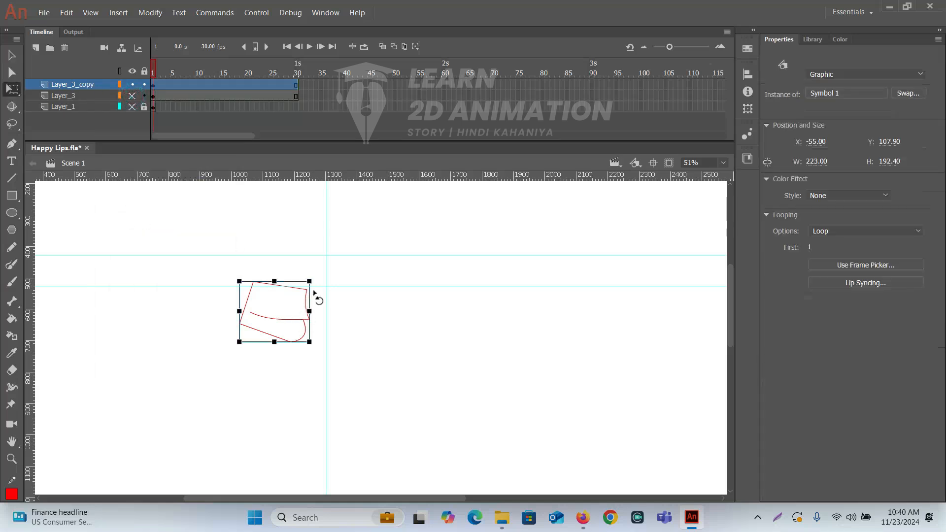
drag(316, 286, 313, 259)
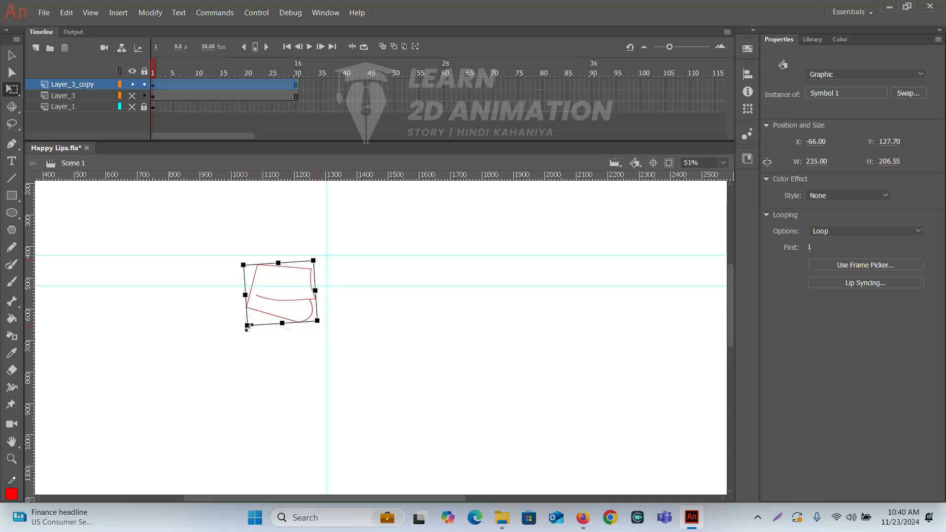
click(250, 332)
mouse_move(263, 345)
mouse_down()
mouse_move(270, 383)
mouse_move(280, 346)
mouse_up()
click(318, 330)
- Place the transformation point at the right corner of the lips and rotate the mouth further counterclockwise about it
click(368, 357)
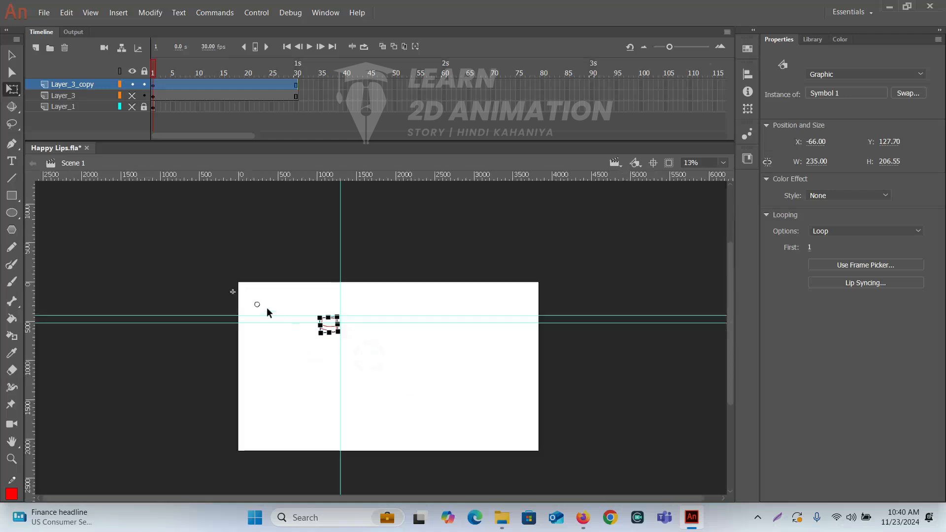
click(346, 332)
click(357, 317)
click(334, 363)
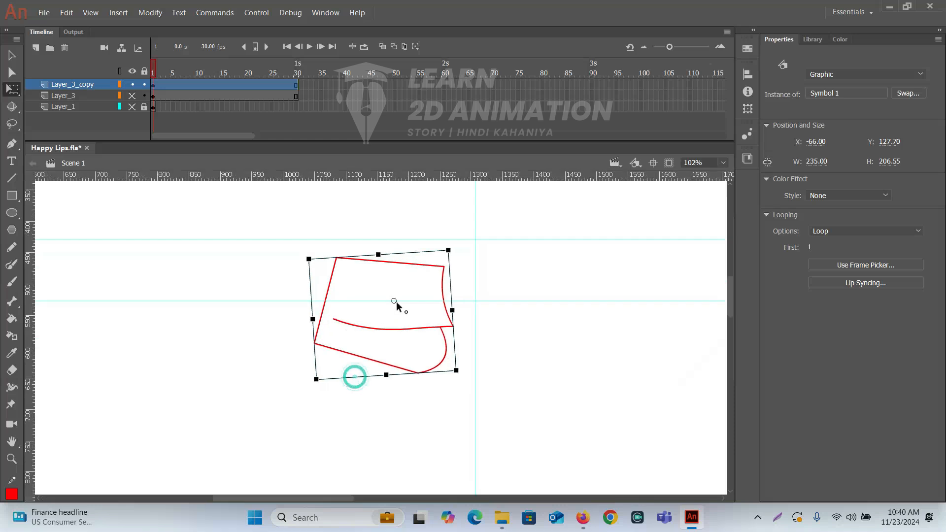
drag(392, 306, 454, 333)
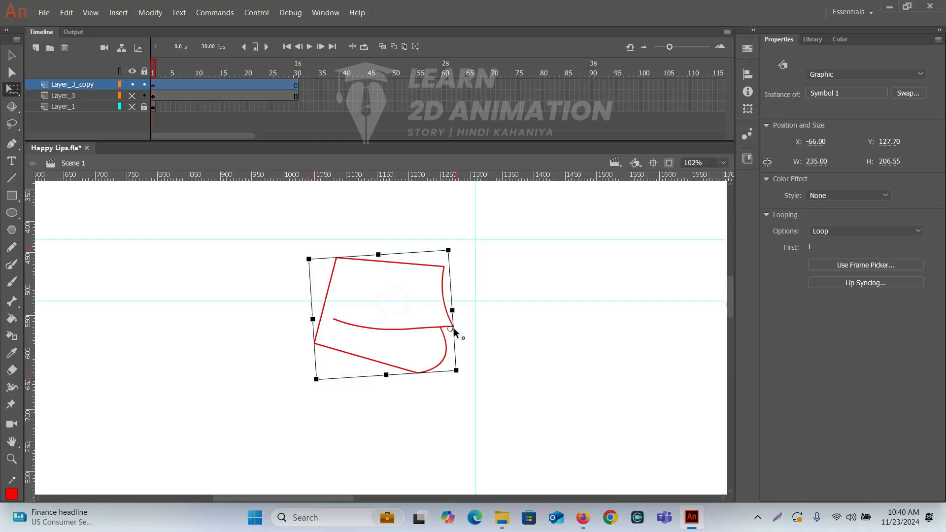
drag(319, 394, 333, 420)
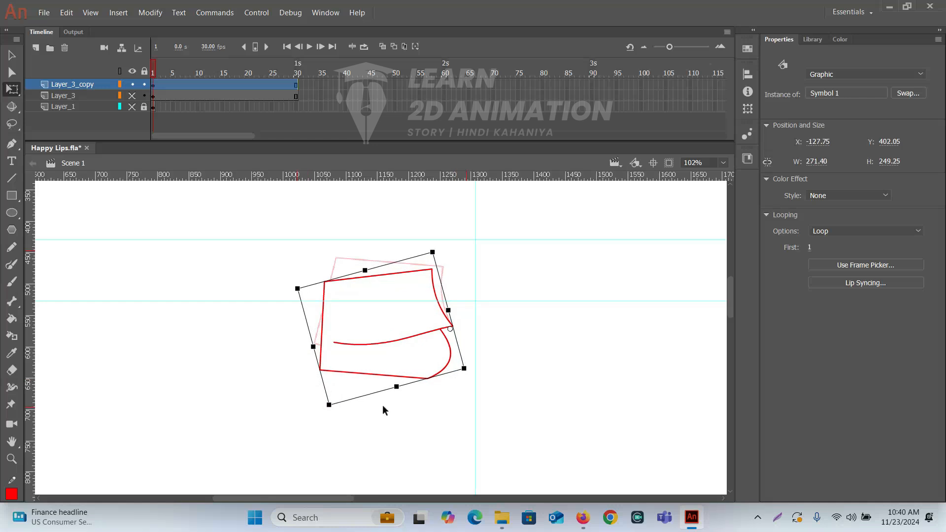
click(585, 361)
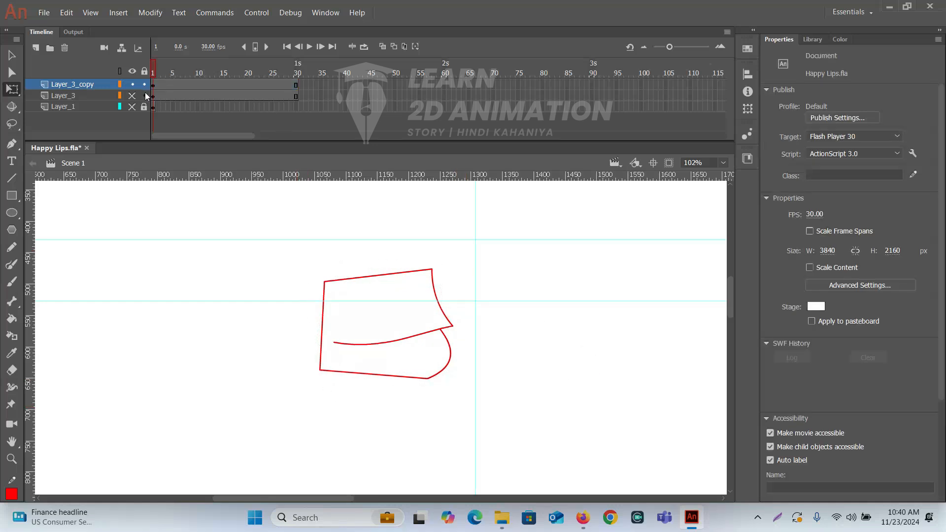
- Scrub through the rotated mouth shapes and save the file
mouse_move(155, 72)
mouse_down()
mouse_move(208, 84)
mouse_move(161, 93)
mouse_move(247, 105)
mouse_move(143, 111)
mouse_up()
ctrl+alt+click(461, 340)
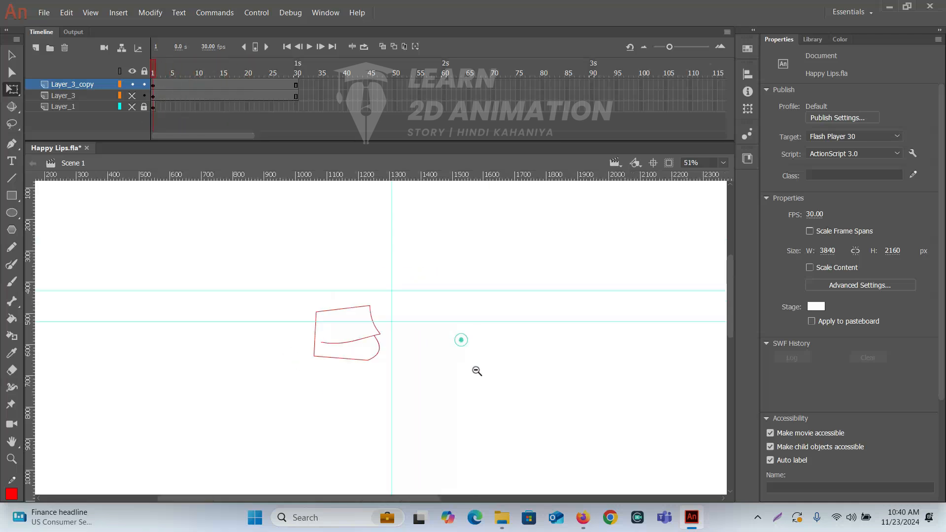
ctrl+alt+click(453, 343)
mouse_move(442, 370)
mouse_down()
mouse_move(326, 279)
mouse_move(361, 314)
mouse_up()
key(ctrl+s)
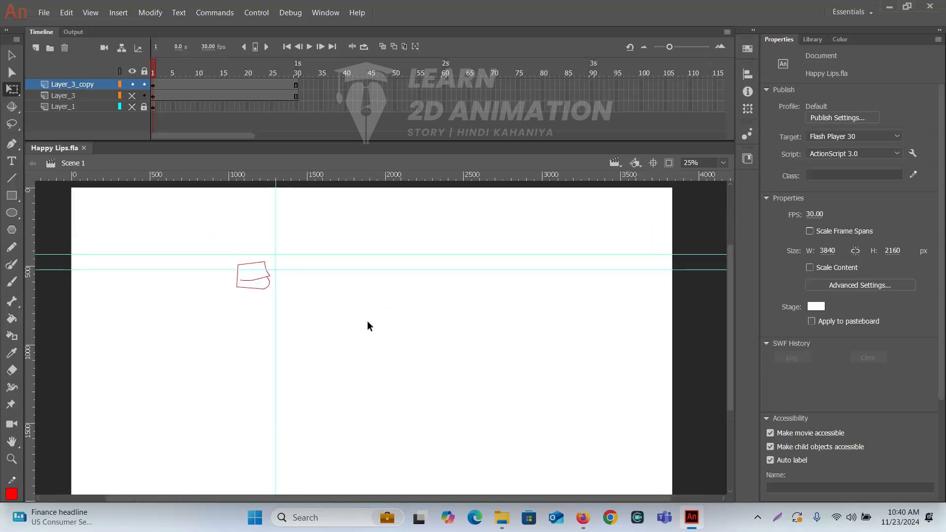
- Hide the guides and select the rotated mouth symbol
key(ctrl+semicolon)
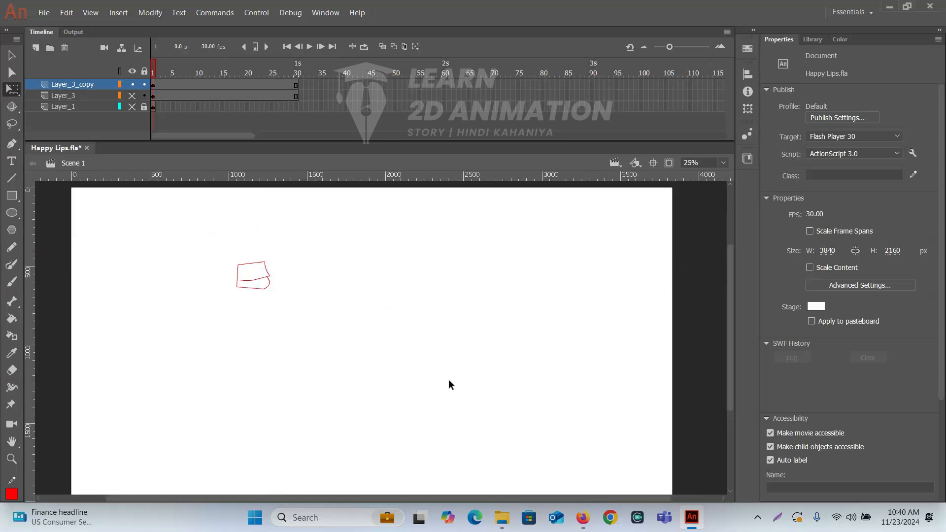
mouse_move(207, 235)
mouse_down()
mouse_move(322, 346)
mouse_move(371, 359)
mouse_up()
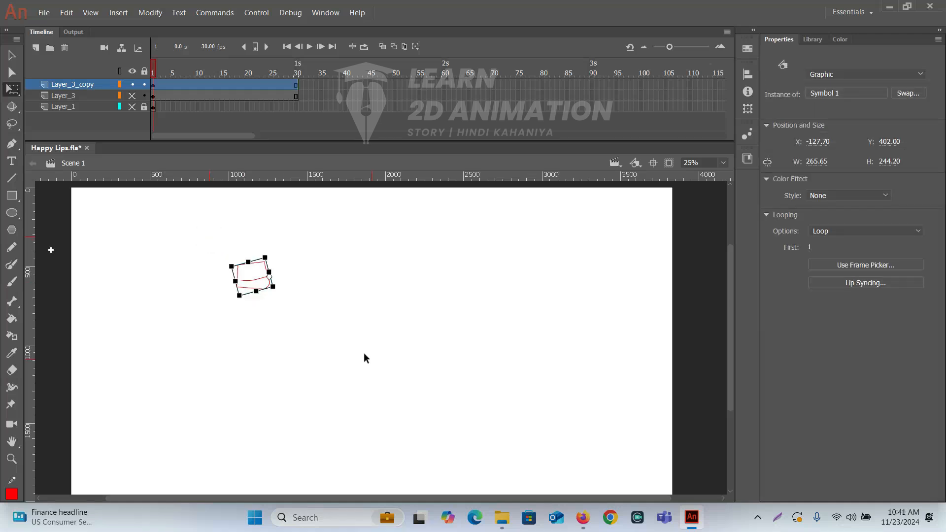